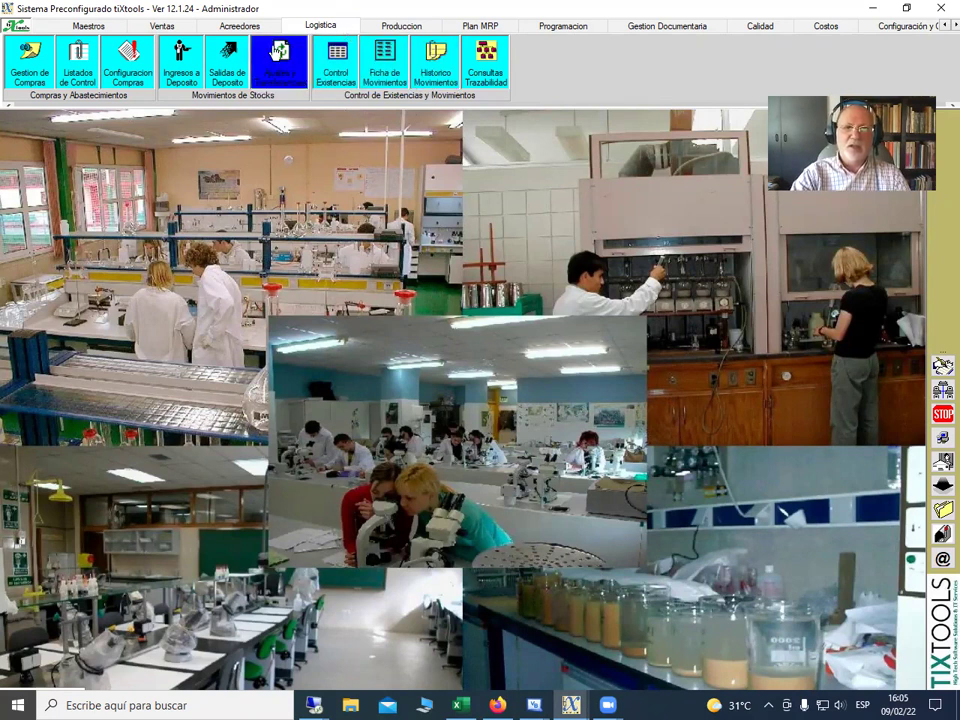
- Start a supplies reception (Recepción Suministros) and load the pending DROGUERIA SAPORITI SACIFIA purchase order issued 07/02/22
left_click(186, 67)
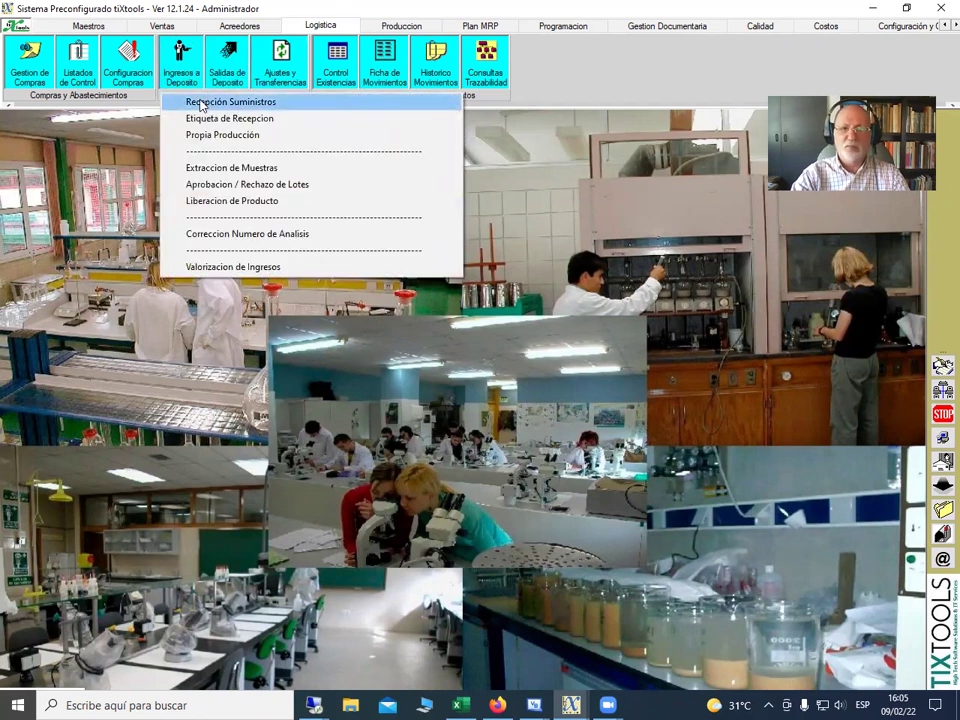
left_click(201, 103)
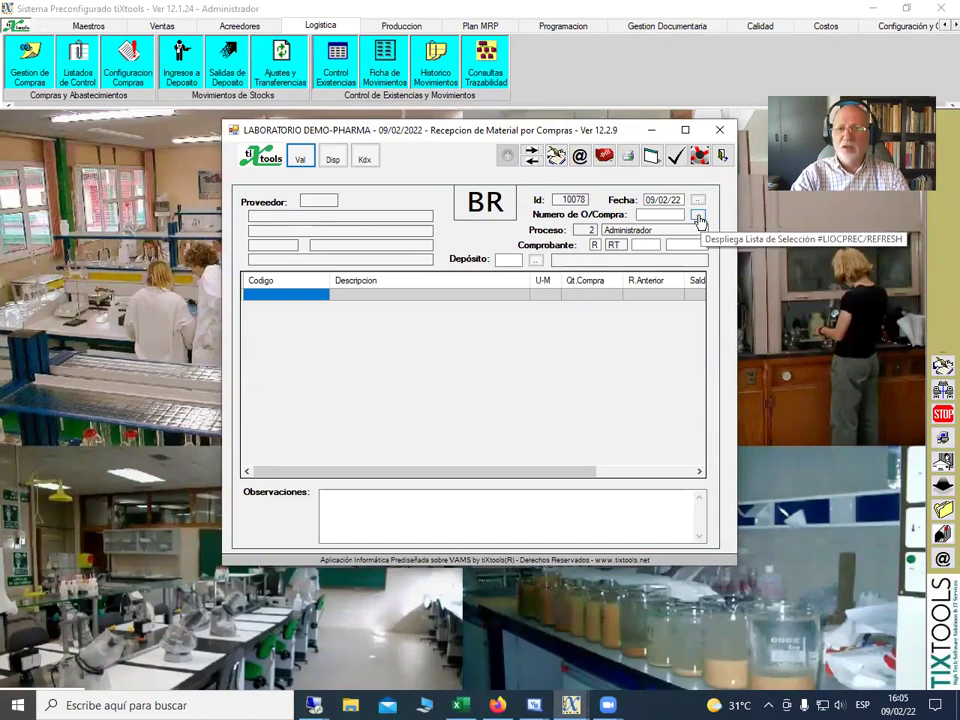
left_click(698, 216)
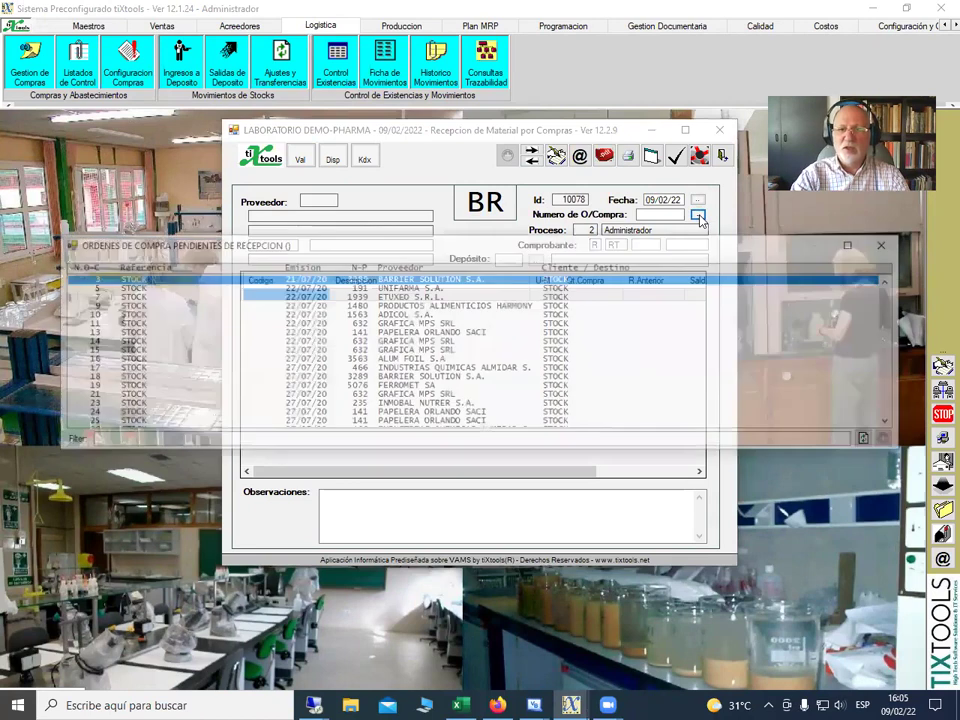
left_click_drag(890, 314, 908, 414)
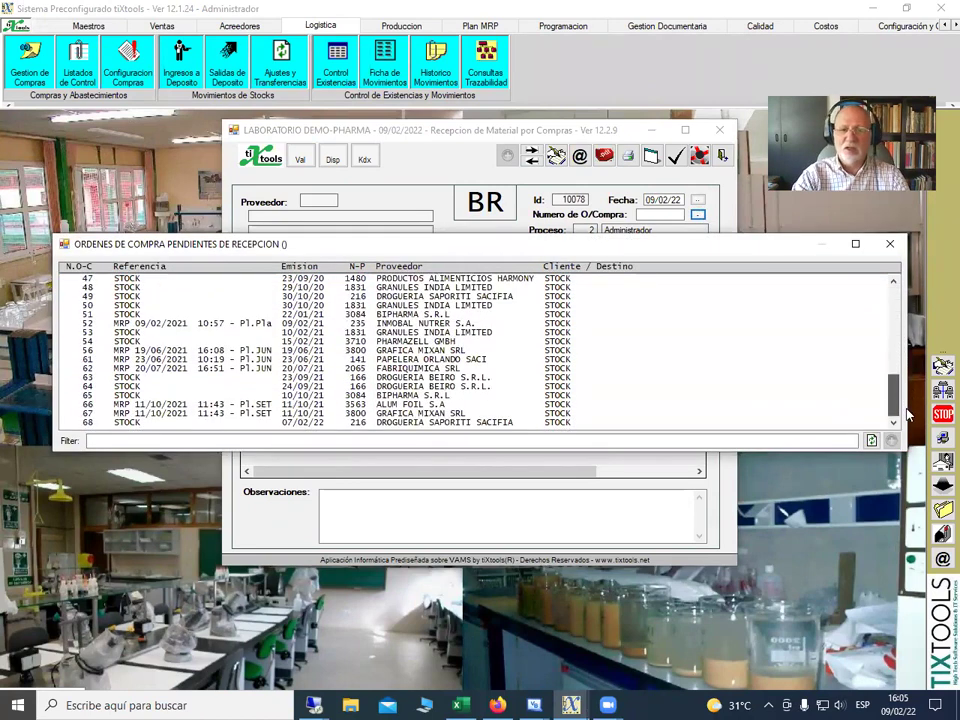
left_click(127, 425)
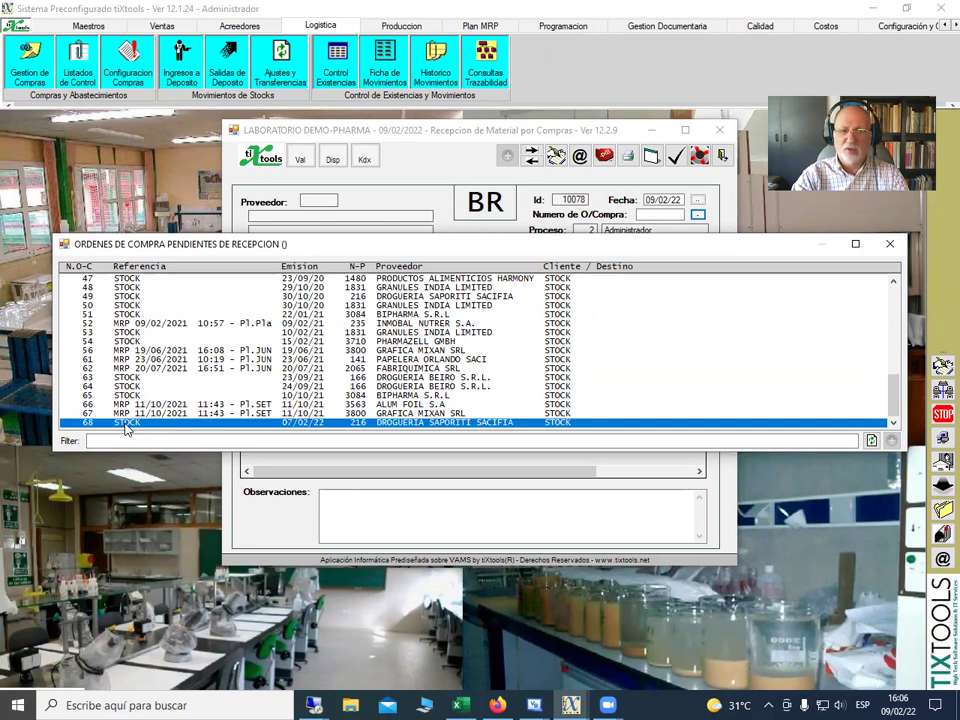
double_click(127, 425)
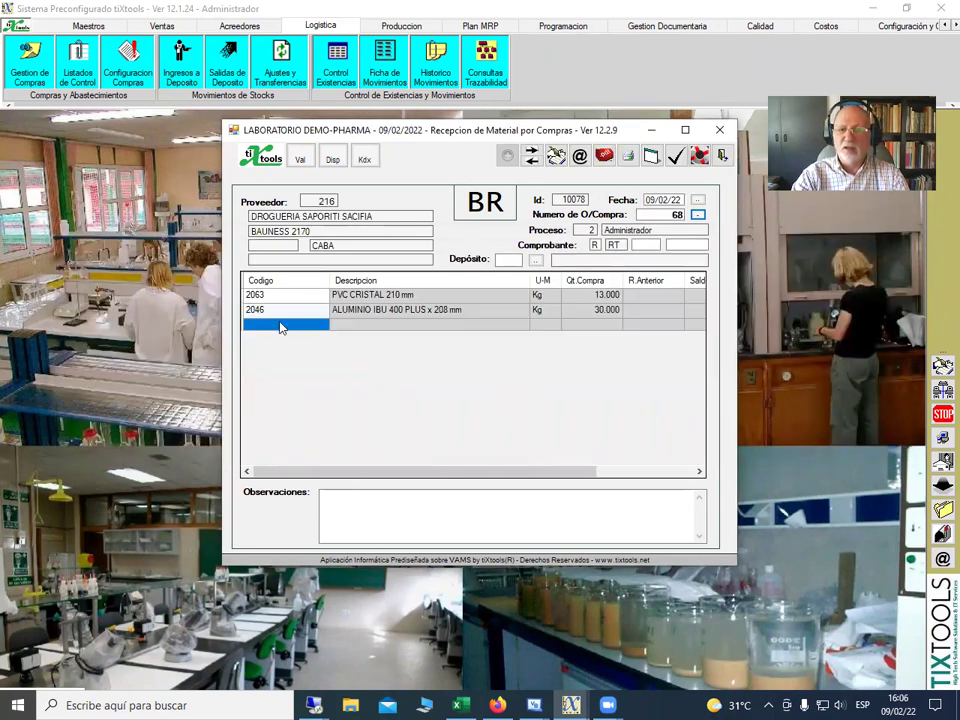
- Narrow the Codigo, Descripcion, R.Anterior and Saldo columns of the item table to bring Recibido into view
left_click_drag(328, 280, 297, 284)
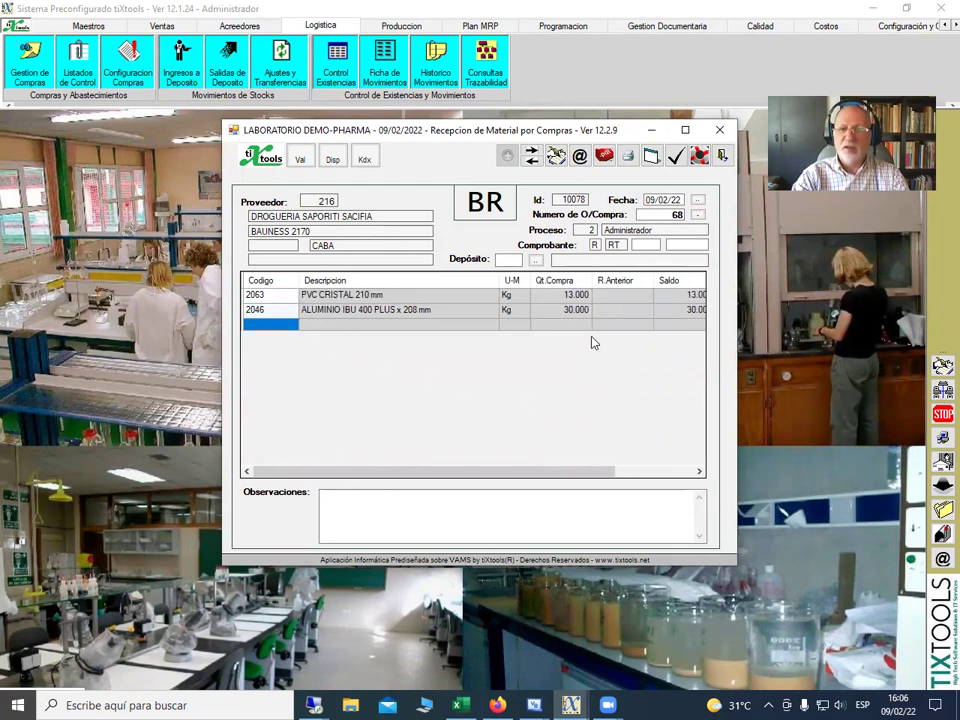
left_click_drag(497, 282, 464, 283)
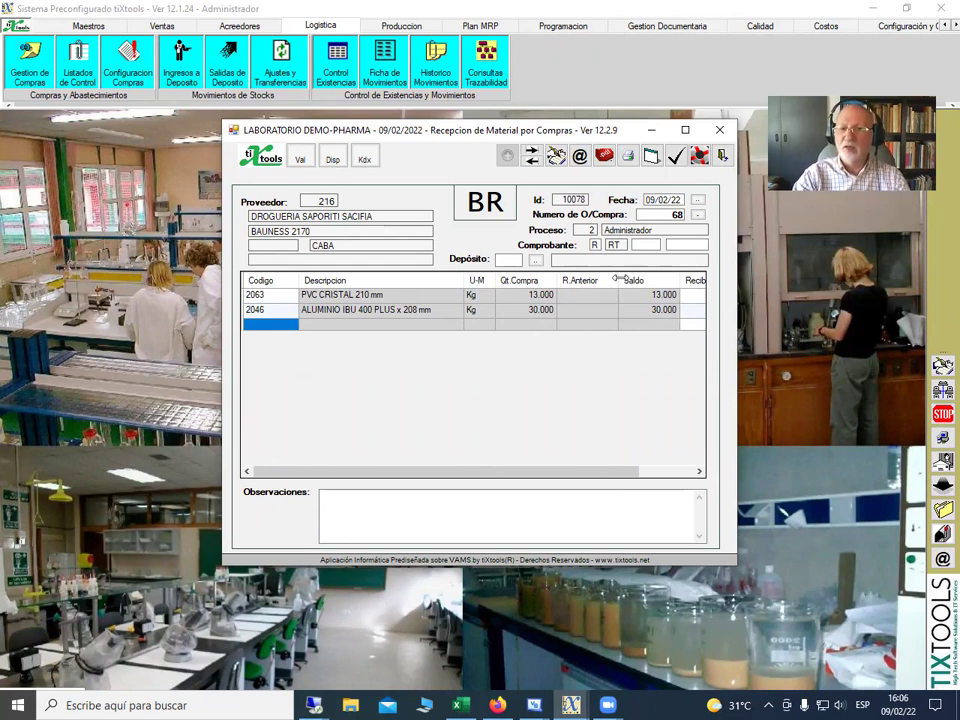
left_click_drag(619, 279, 605, 279)
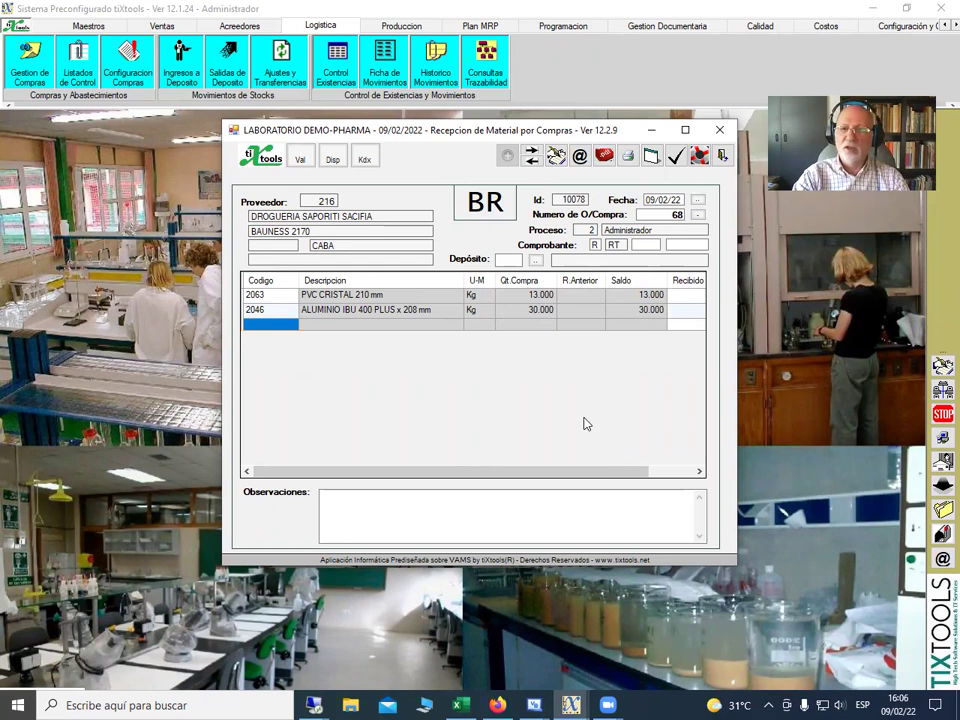
left_click_drag(667, 277, 652, 278)
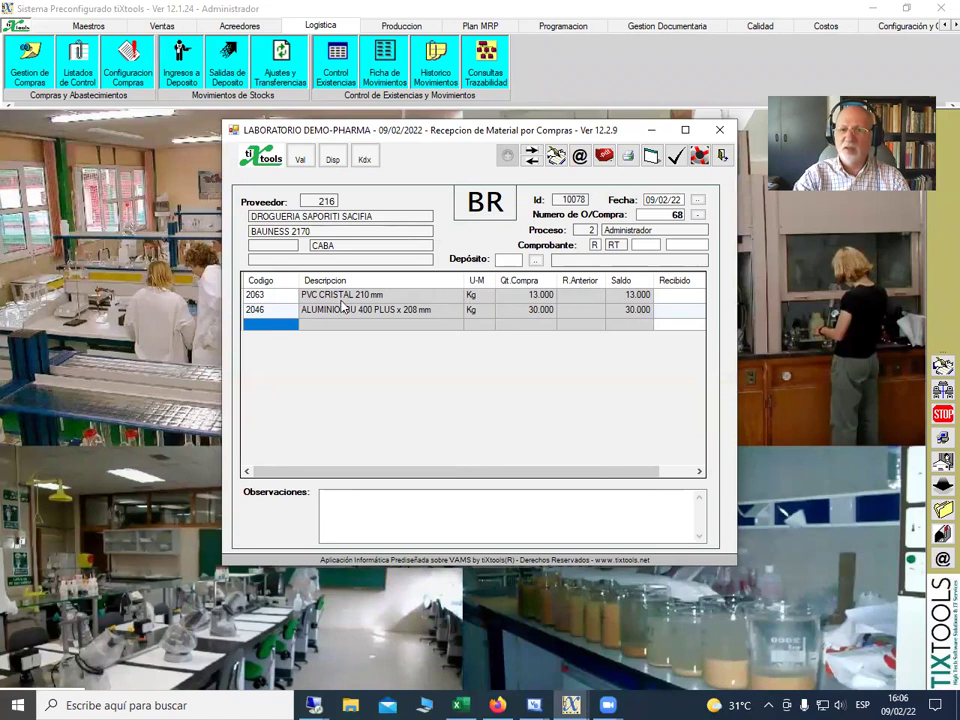
- Enter received quantities of 13 kg for PVC CRISTAL 210 mm and 12 kg for ALUMINIO IBU 400 PLUS x 208 mm
left_click(674, 297)
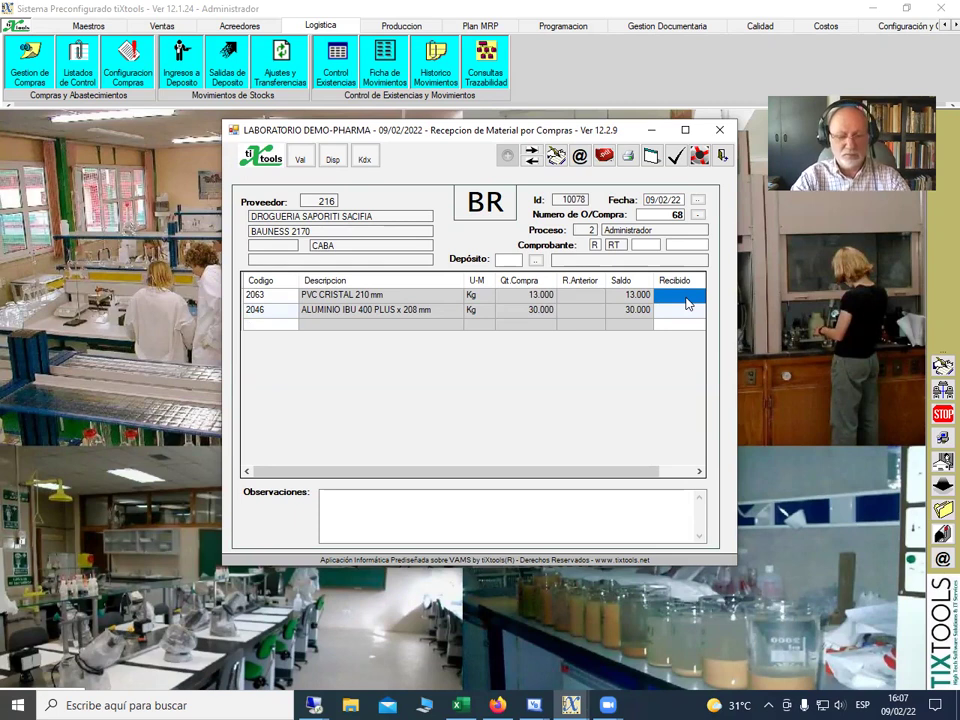
type("1")
key("Tab")
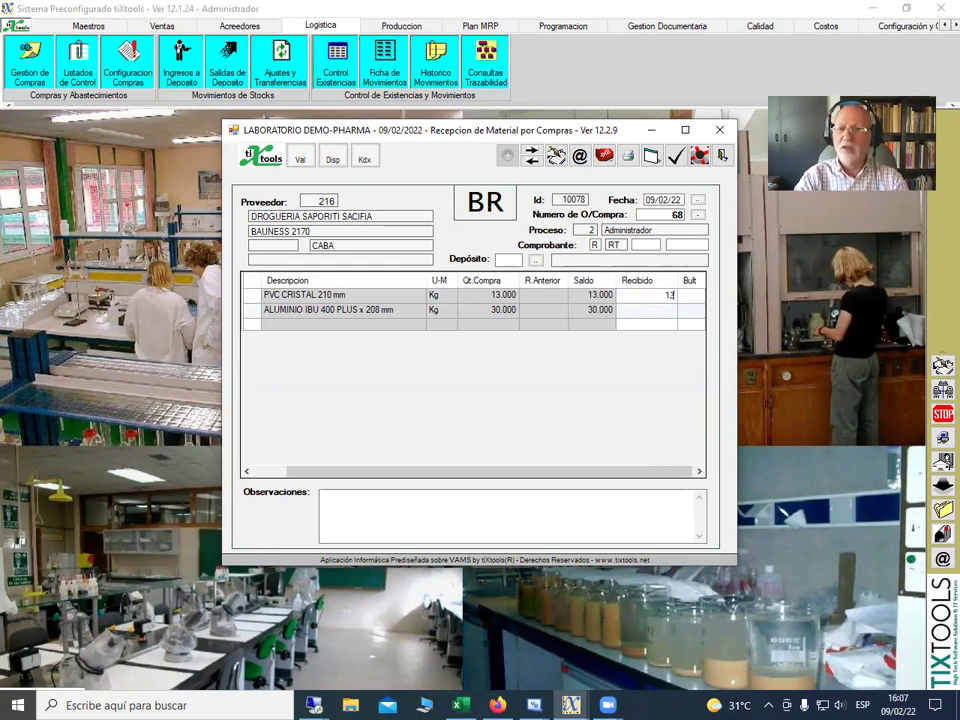
type("3")
key("Return")
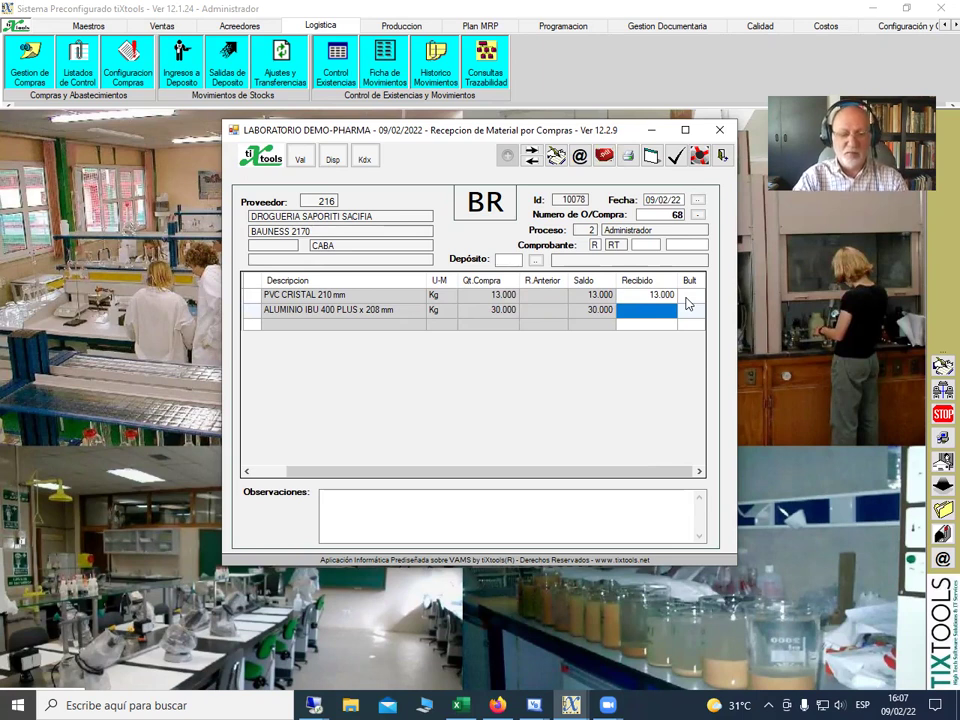
type("12")
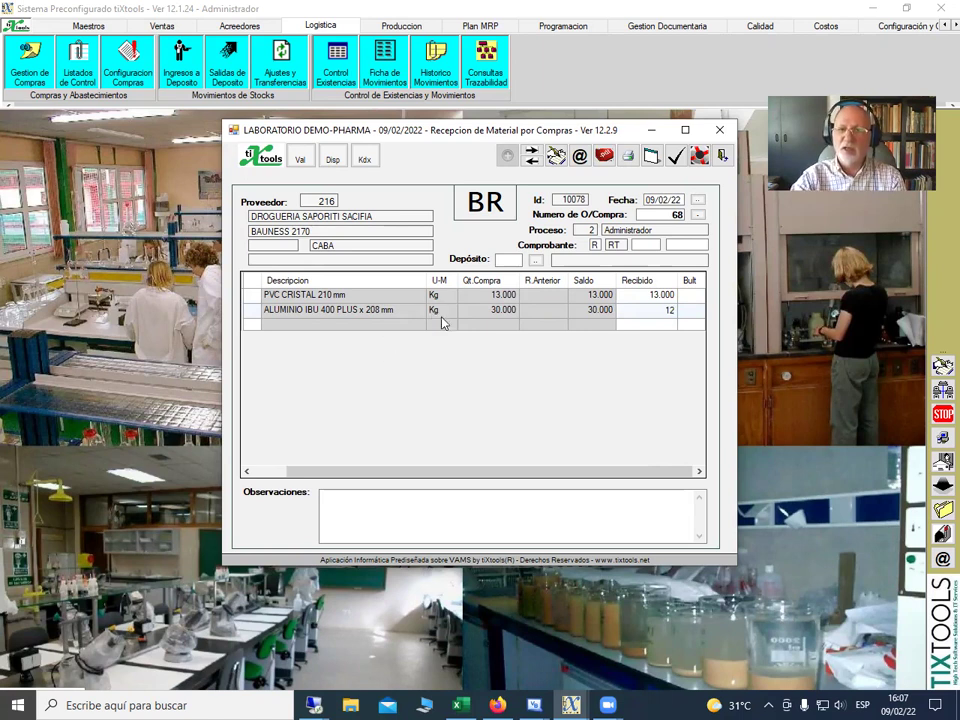
- Set the number of packages to 1 for PVC CRISTAL 210 mm and 2 for ALUMINIO IBU 400 PLUS
left_click(692, 299)
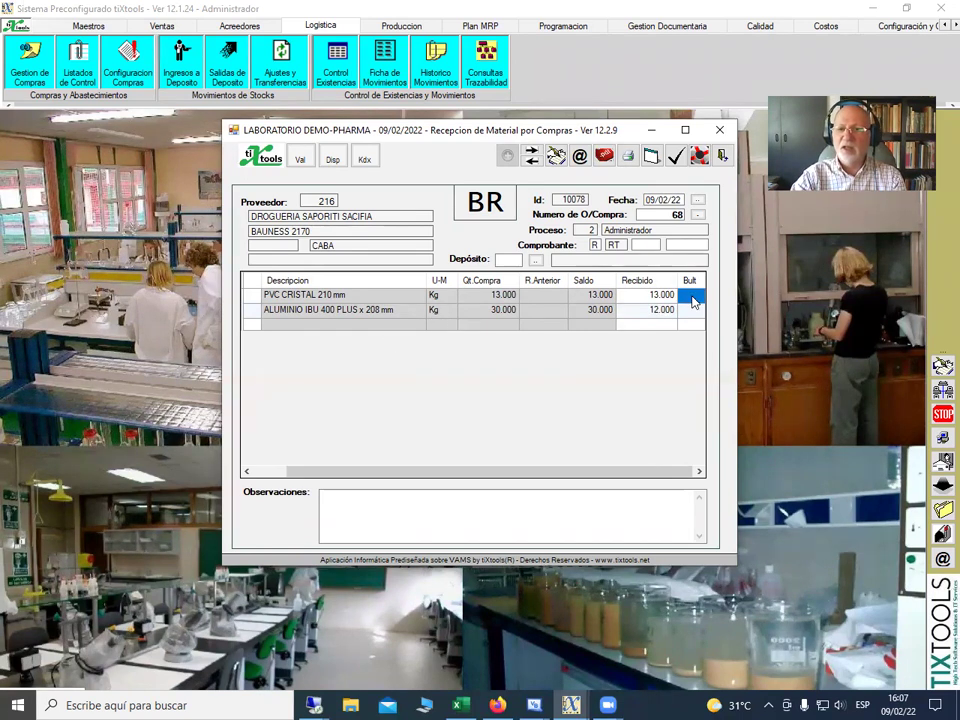
type("1")
key("Return")
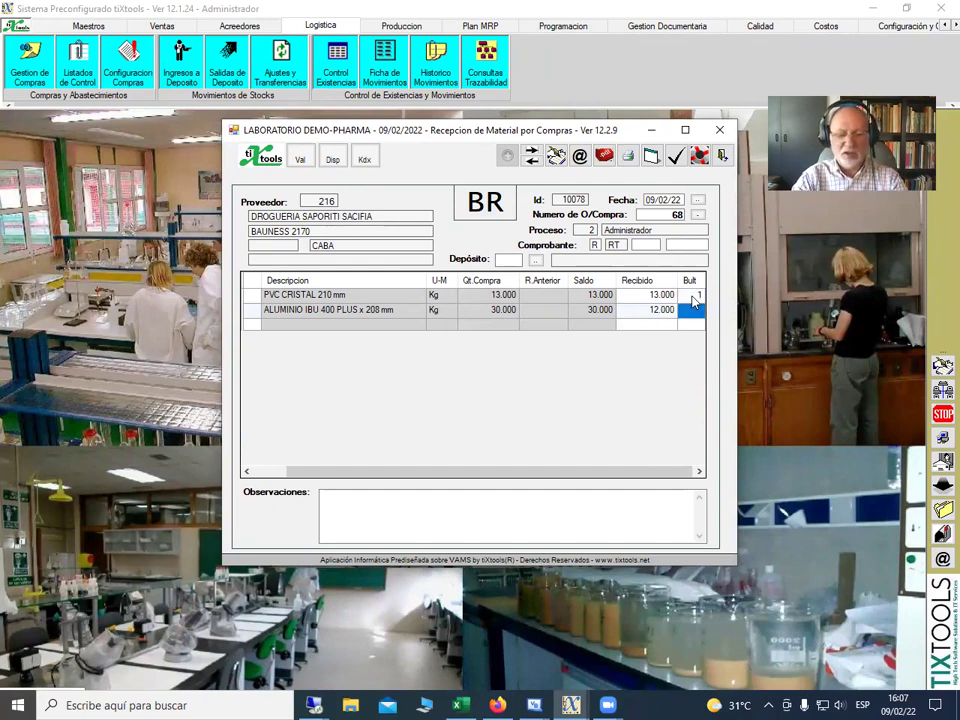
type("1")
key("Return")
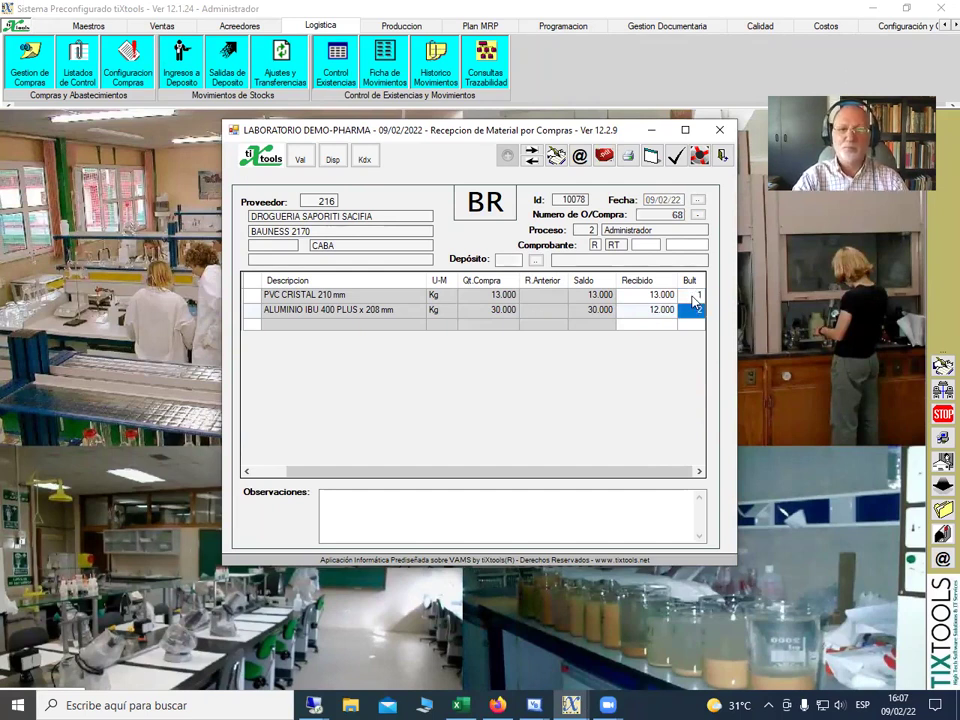
left_click(693, 299)
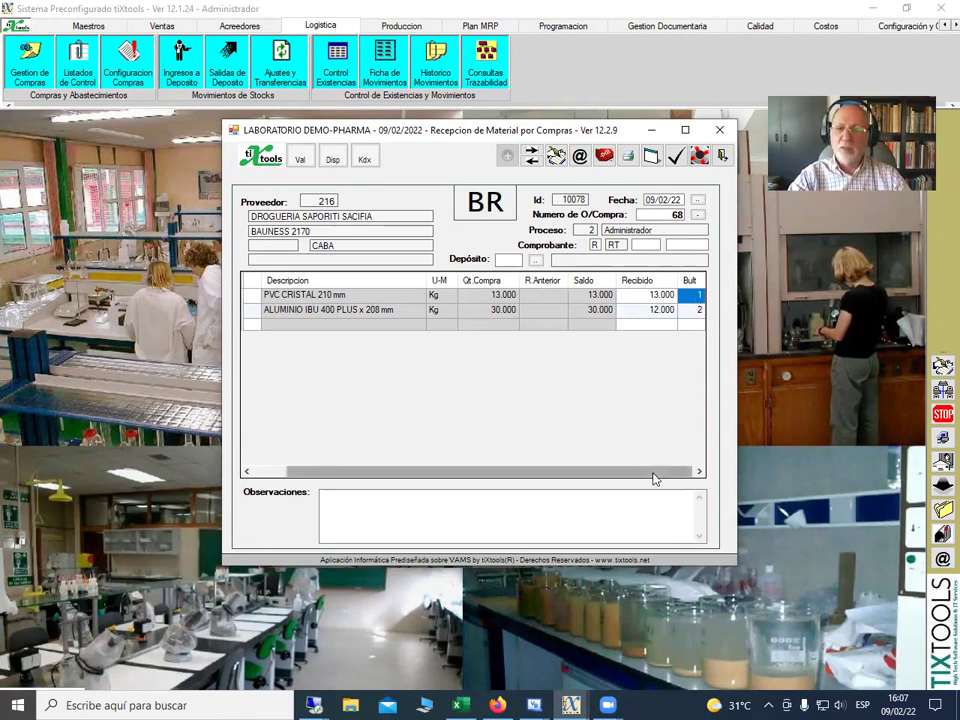
mouse_move(651, 476)
left_mouse_down()
mouse_move(618, 476)
mouse_move(664, 476)
left_mouse_up()
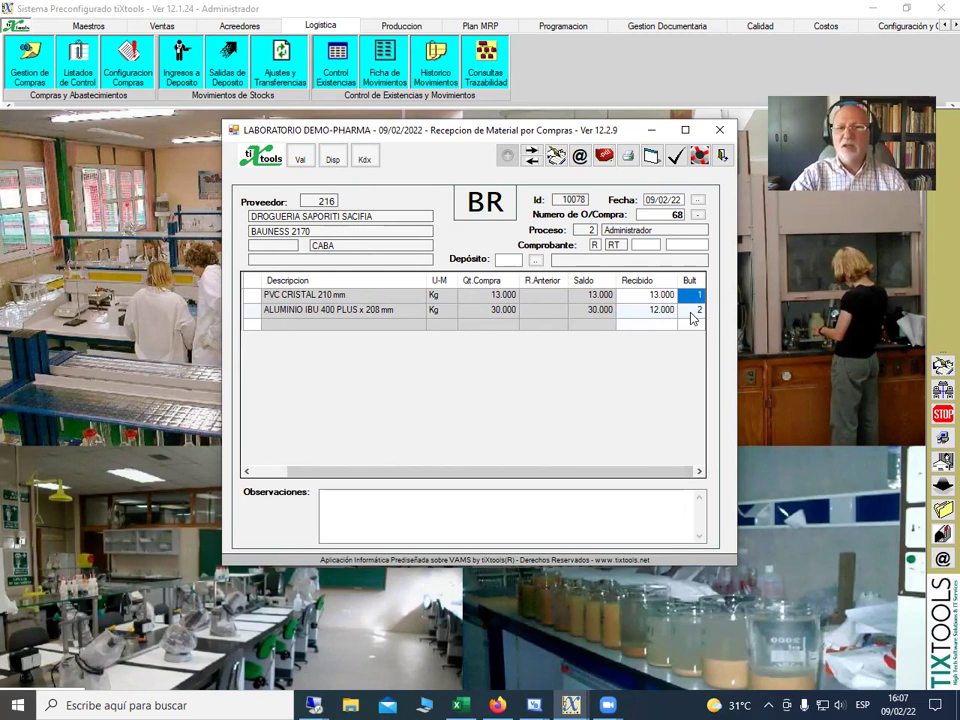
- Assign deposit 4, MATERIA PRIMA EN CUARENTENA, and fill in the voucher as type R RT with numbers 3 and 2345
left_click(535, 261)
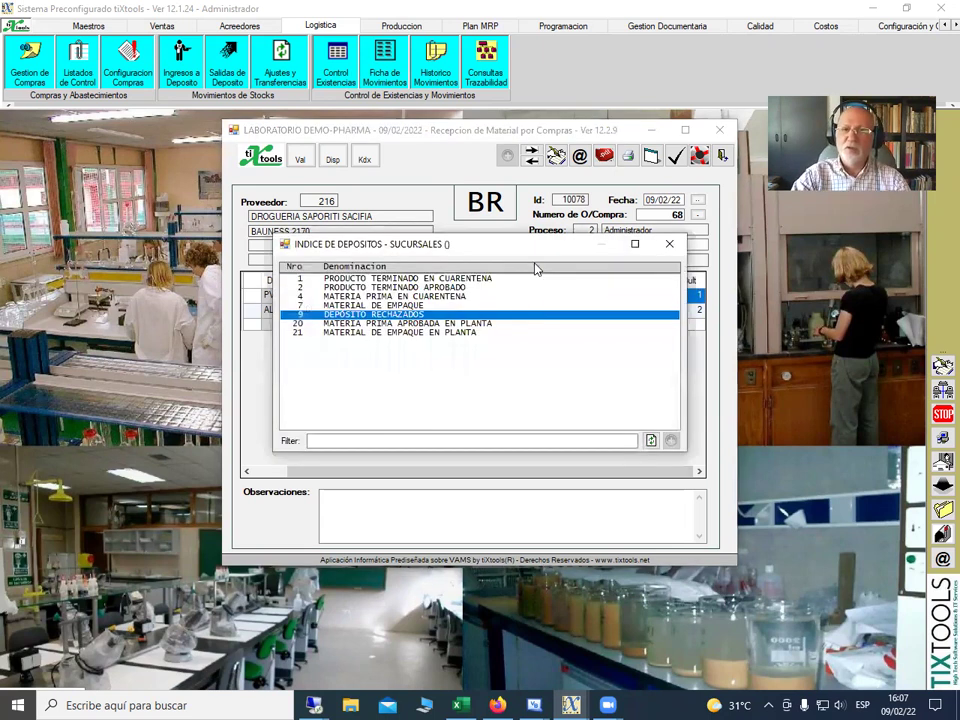
double_click(381, 297)
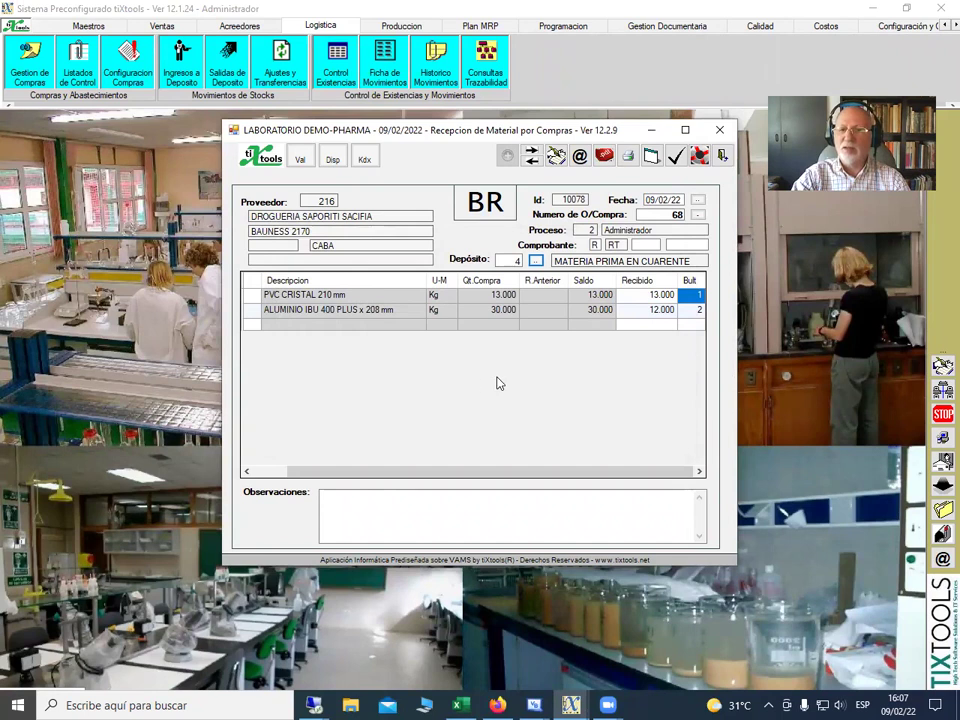
left_click(595, 245)
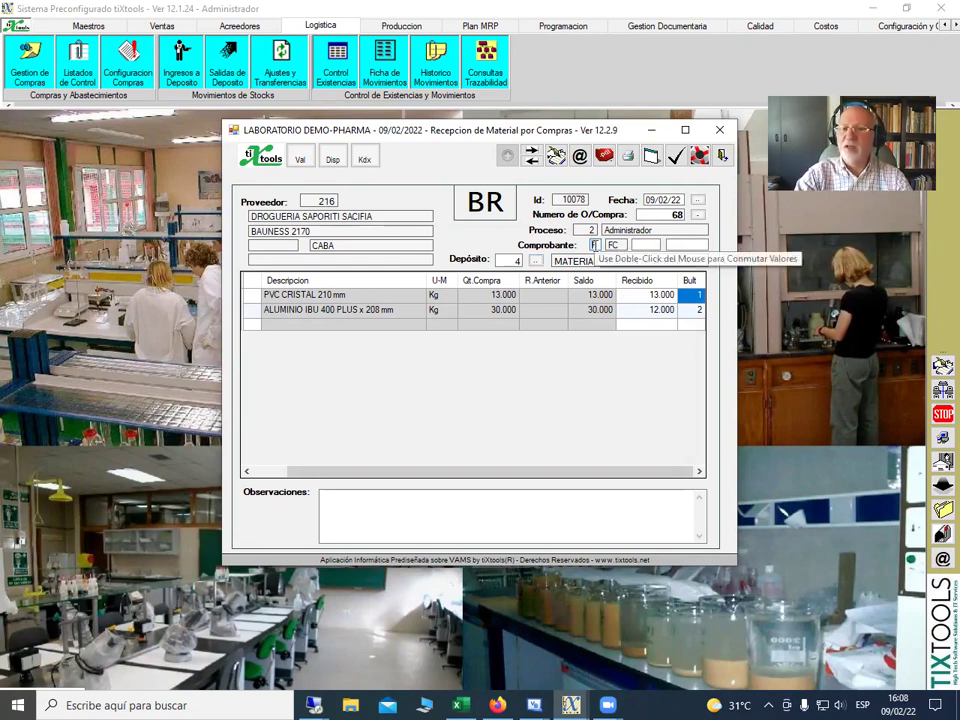
double_click(595, 245)
left_click(651, 243)
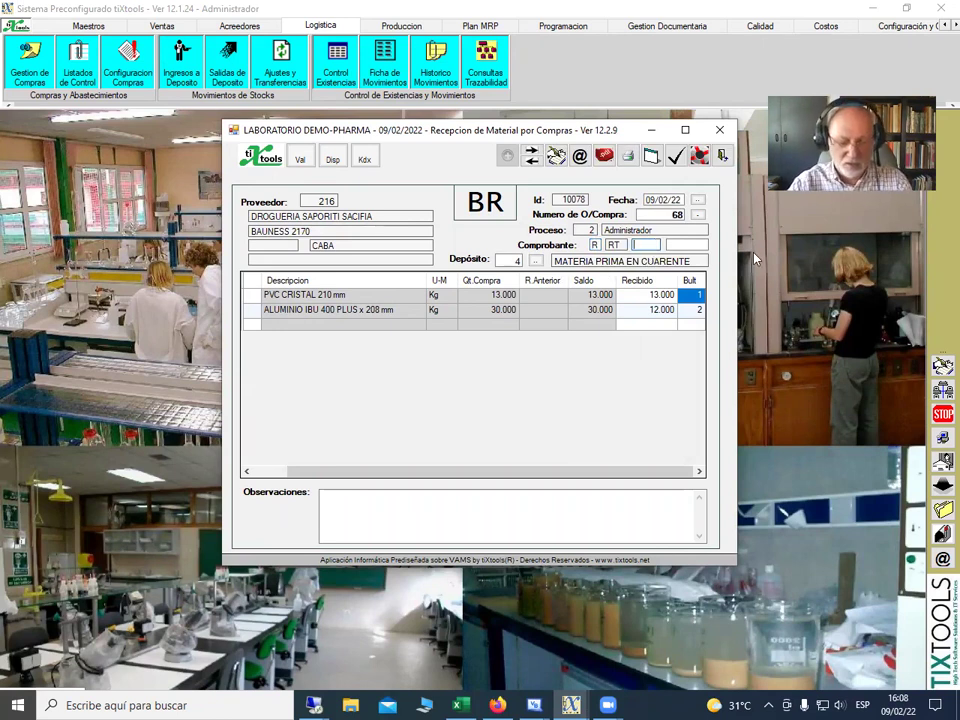
type("3")
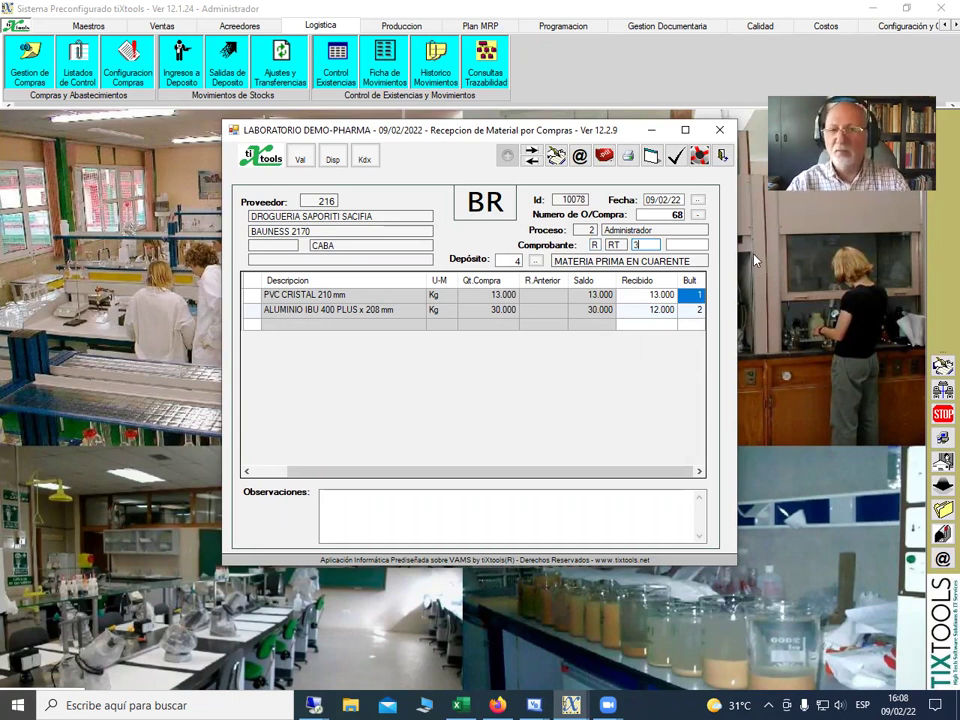
key("Tab")
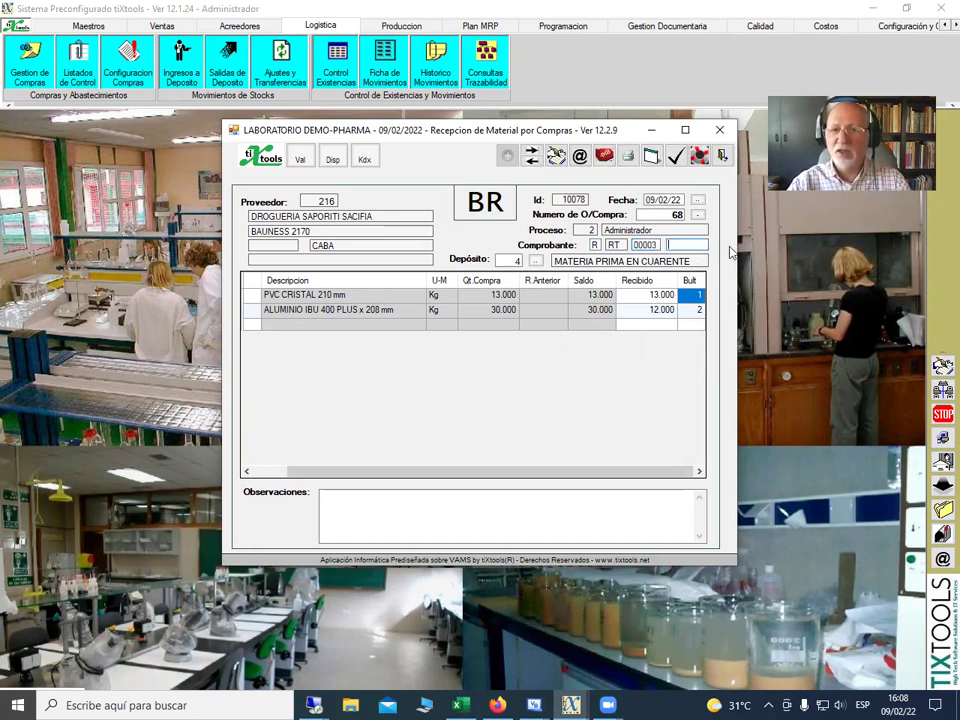
type("2345")
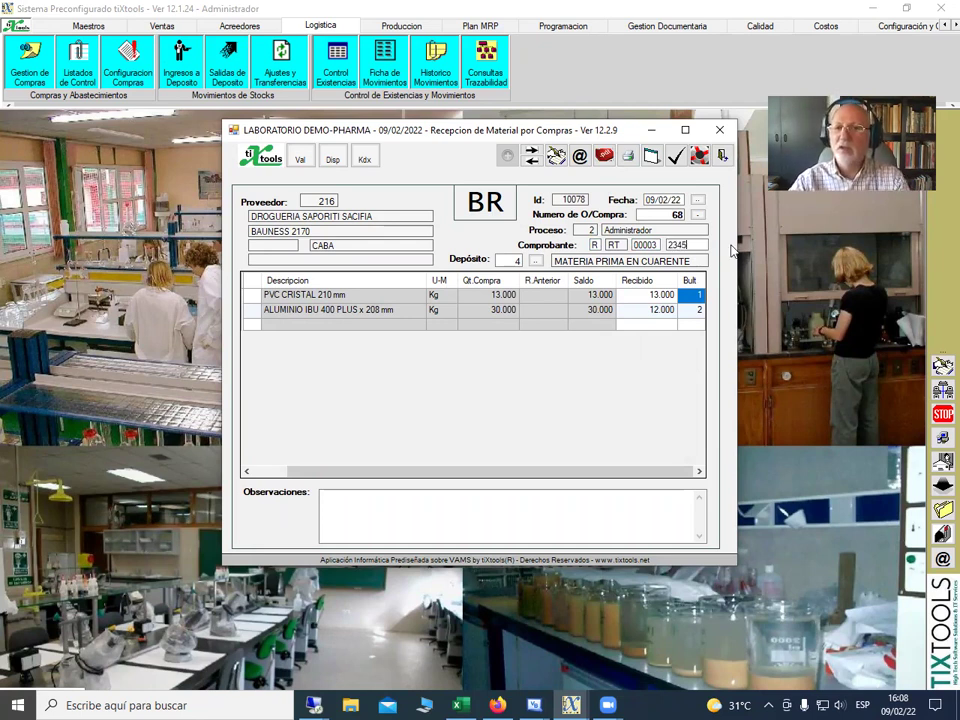
left_click(664, 215)
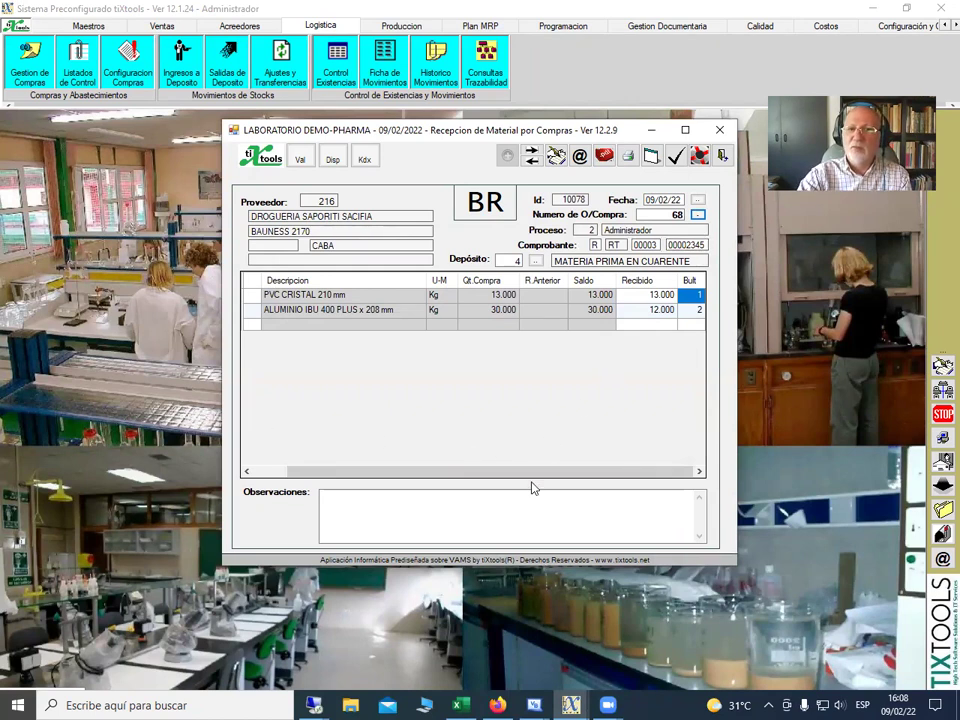
- Confirm the purchase reception and proceed to the detailed reception record for item 1, PVC CRISTAL 210 mm
left_click(677, 160)
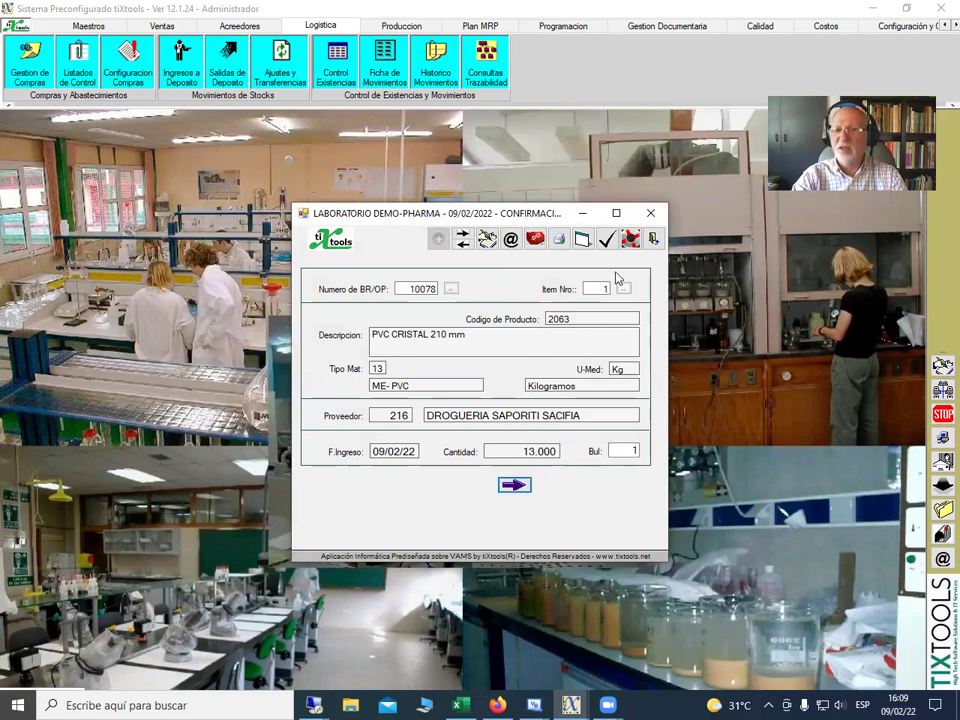
left_click(516, 486)
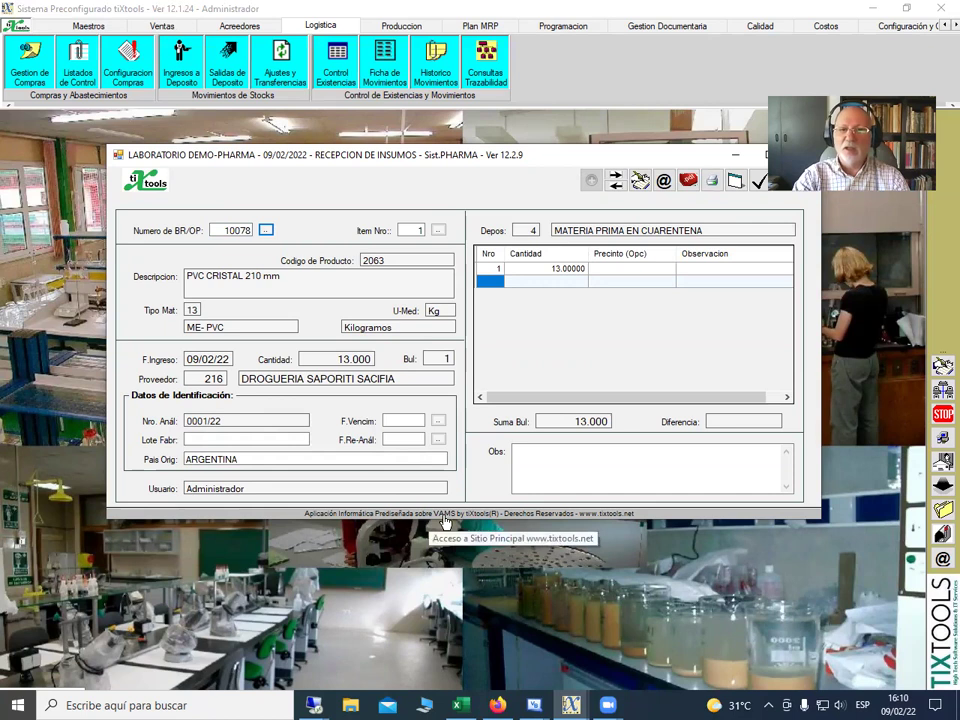
- Set the expiry and re-analysis dates of PVC CRISTAL 210 mm to 28/02/24 and enter manufacturing lot 12344321
left_click(438, 422)
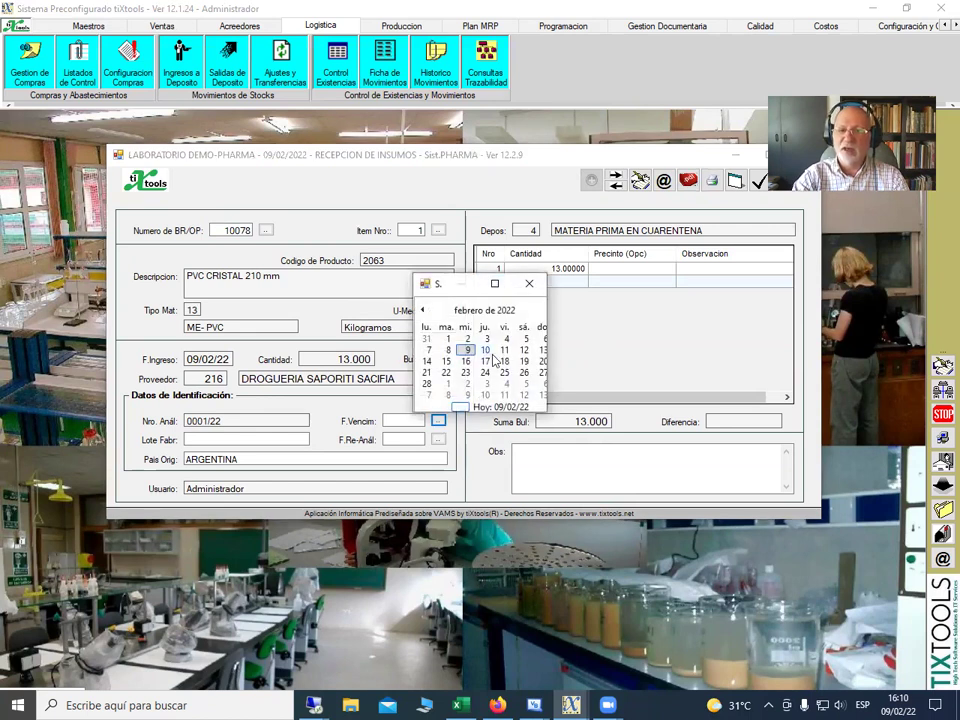
left_click(426, 383)
left_click_drag(417, 421, 427, 421)
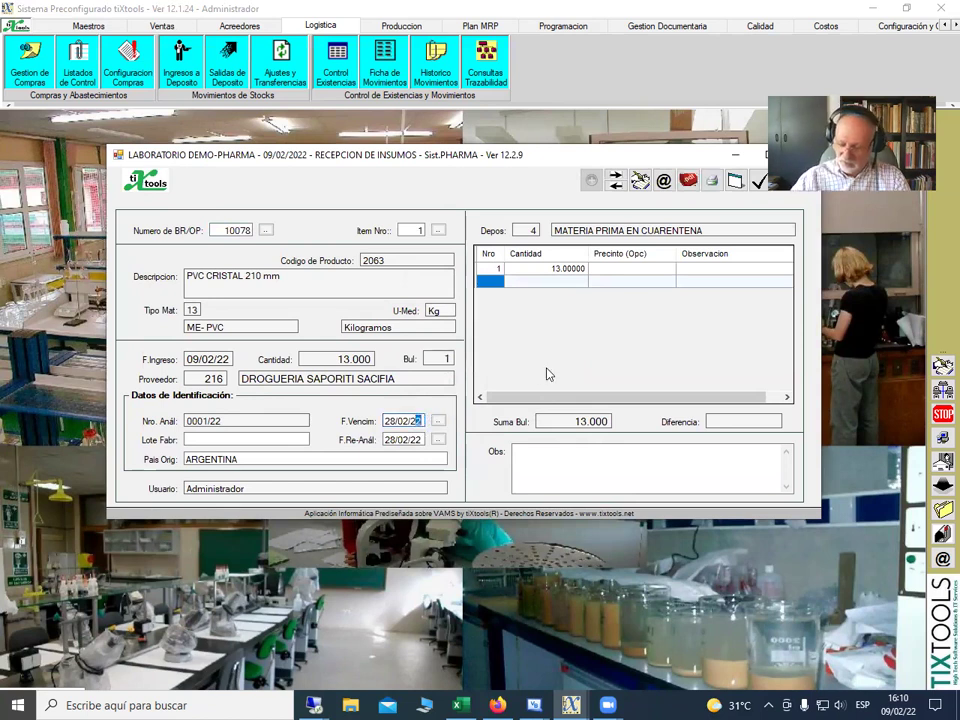
type("4")
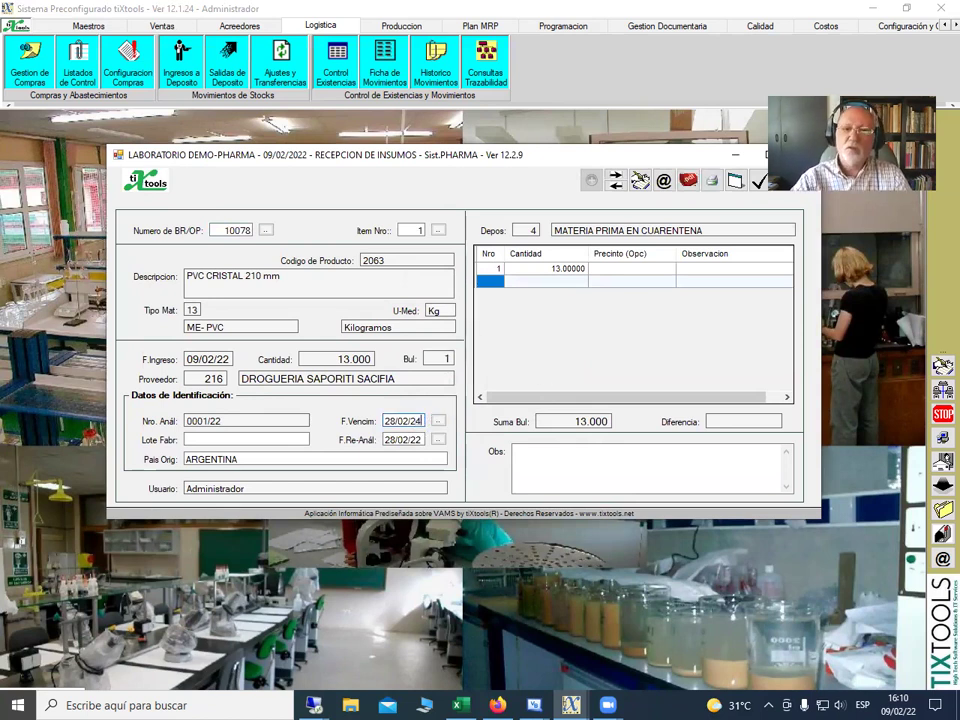
left_click(395, 440)
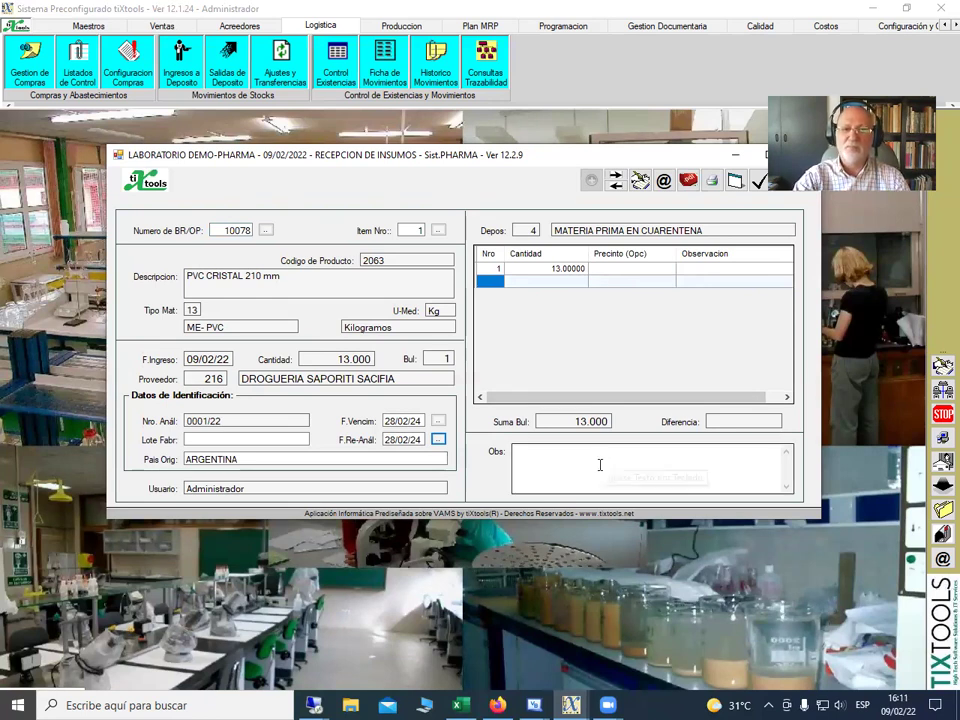
left_click(227, 438)
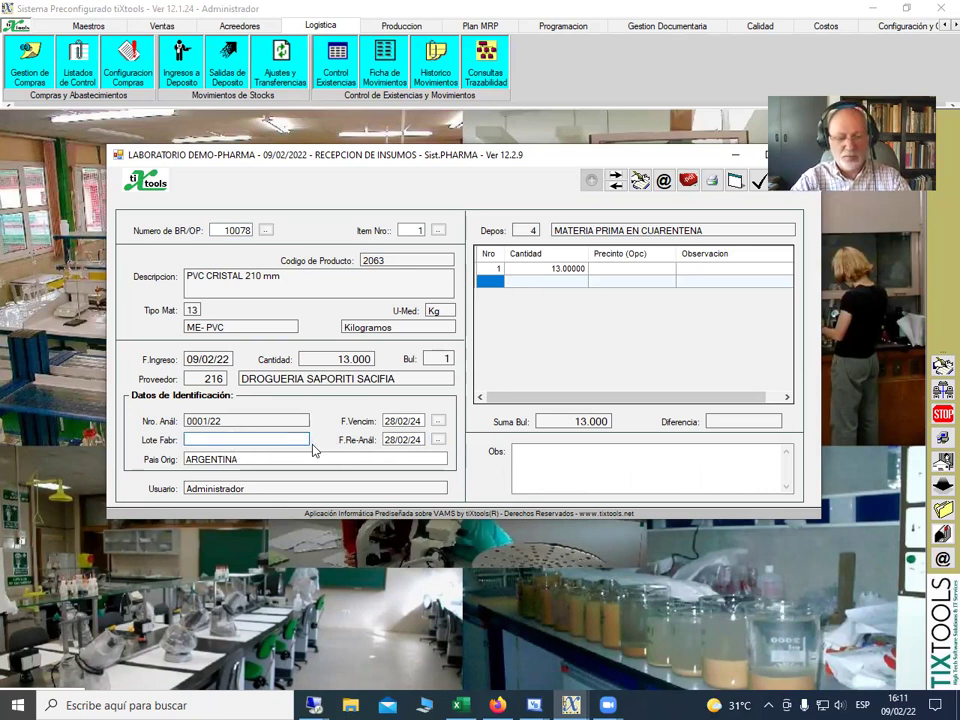
type("12344321")
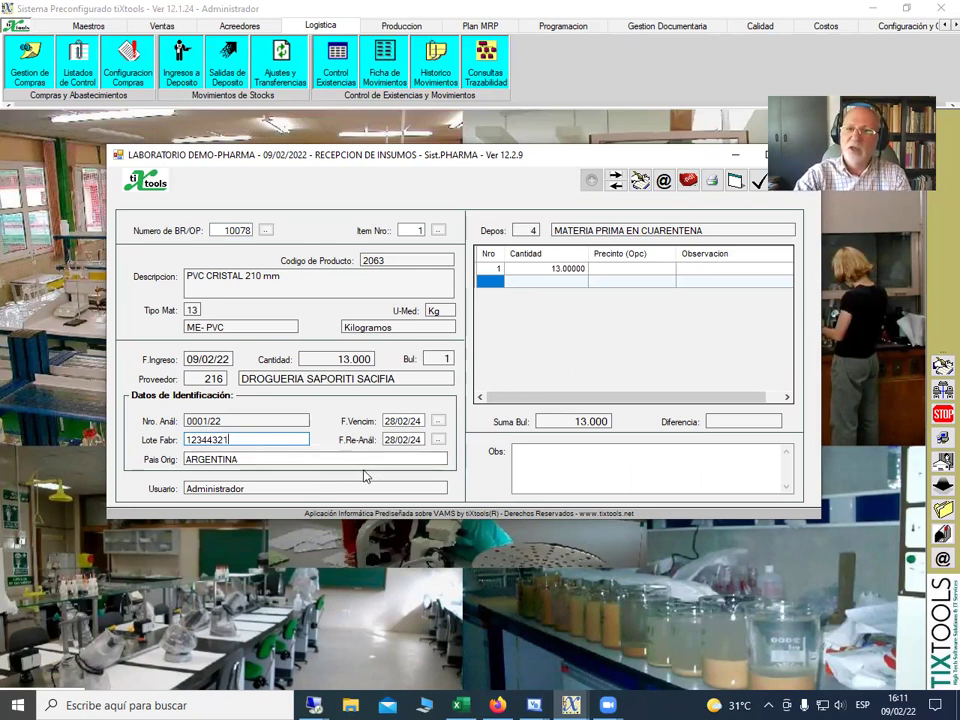
- Save the PVC CRISTAL 210 mm reception record and proceed to the detailed record for item 2, ALUMINIO IBU 400 PLUS x 208 mm
left_click(759, 181)
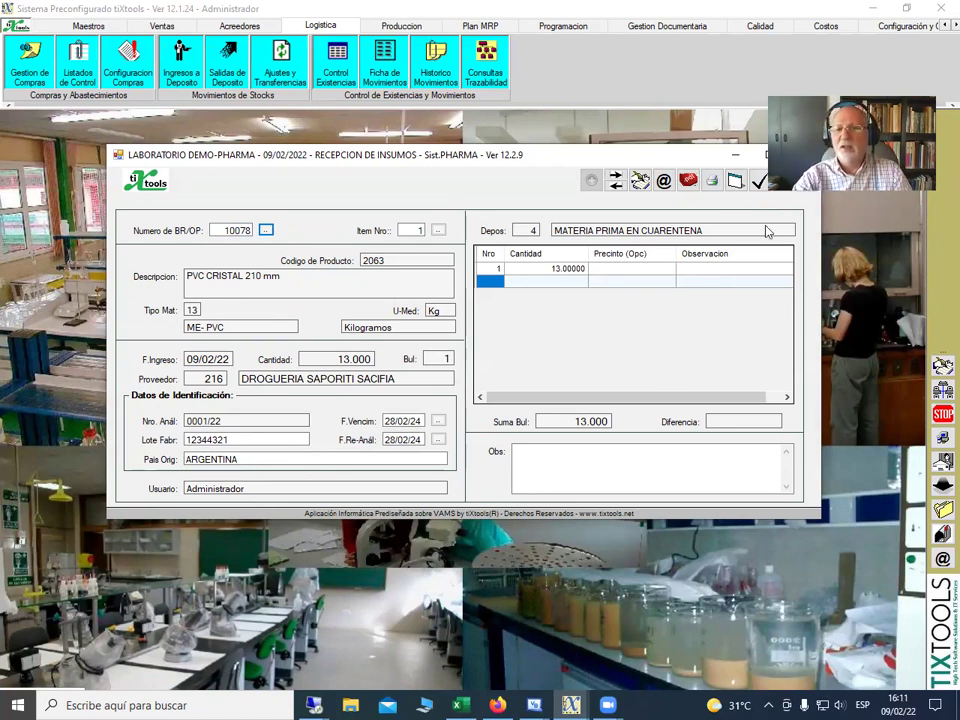
left_click(760, 183)
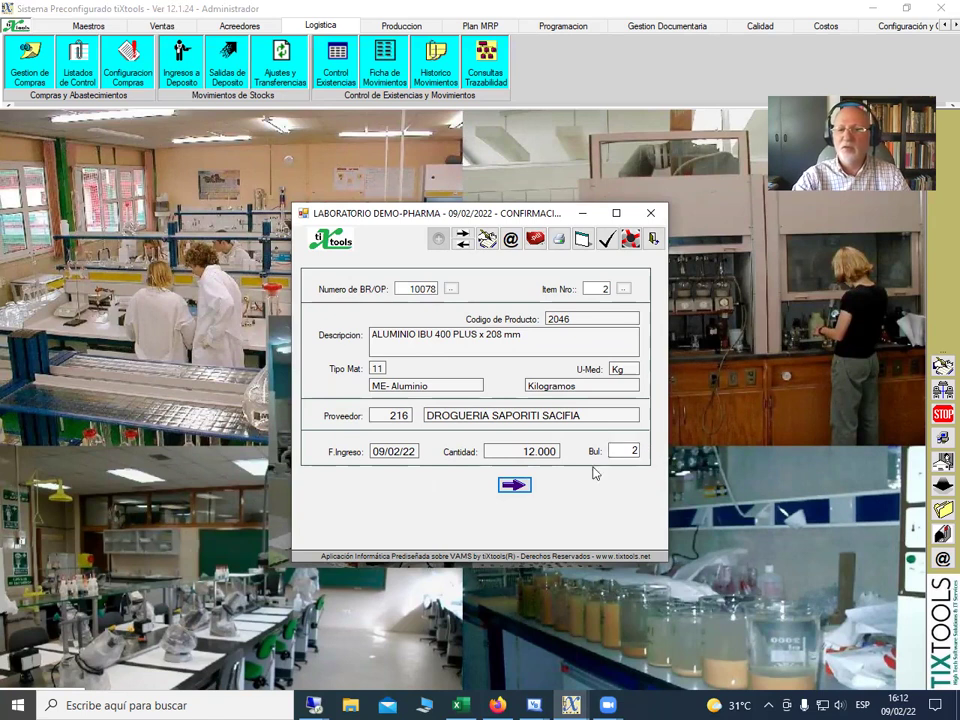
left_click(512, 486)
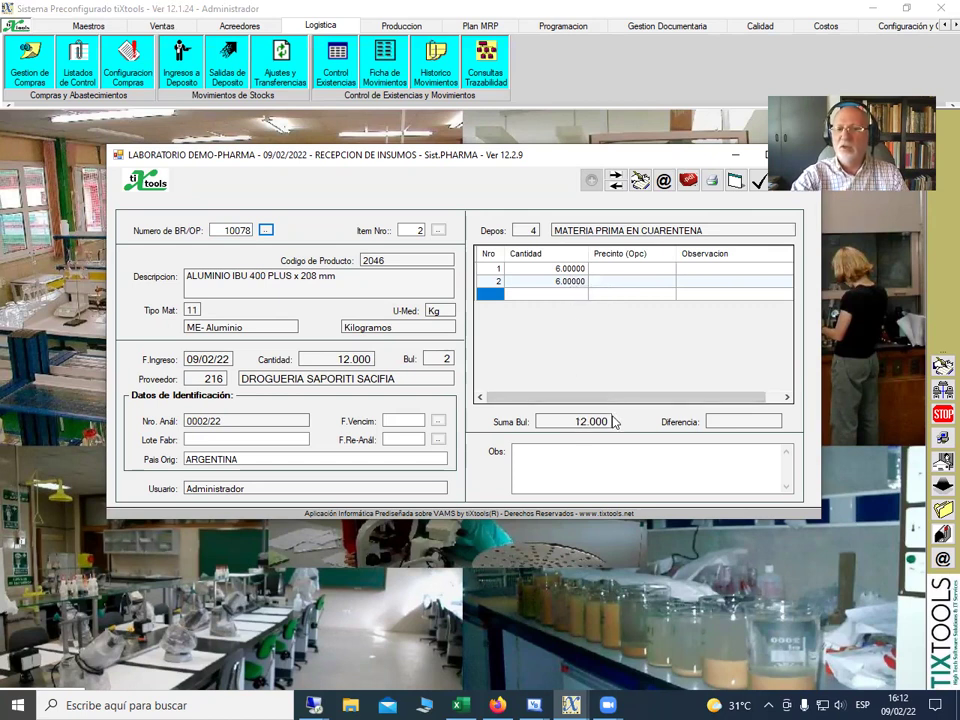
- Set the quantity of package 2 to 5 for ALUMINIO IBU 400 PLUS and try to save the record
left_click(560, 283)
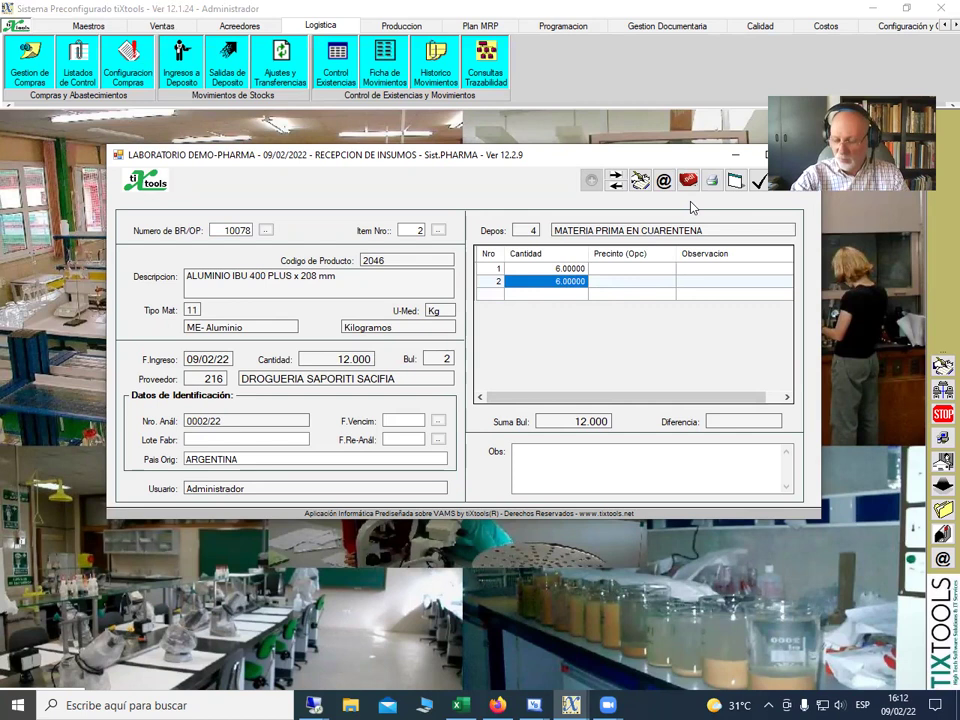
type("5")
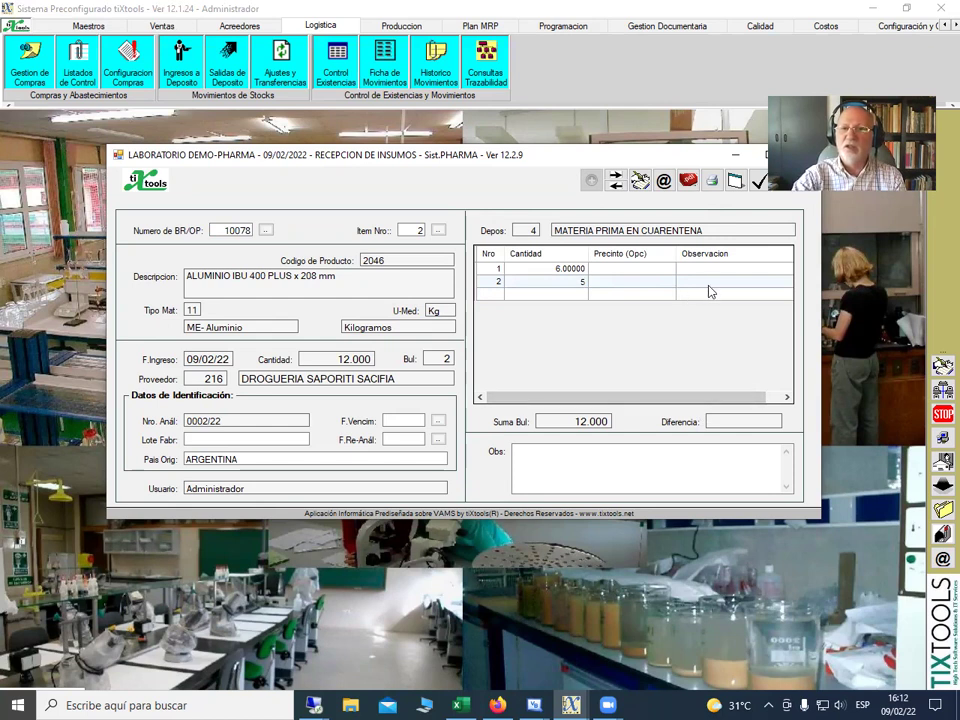
left_click(760, 183)
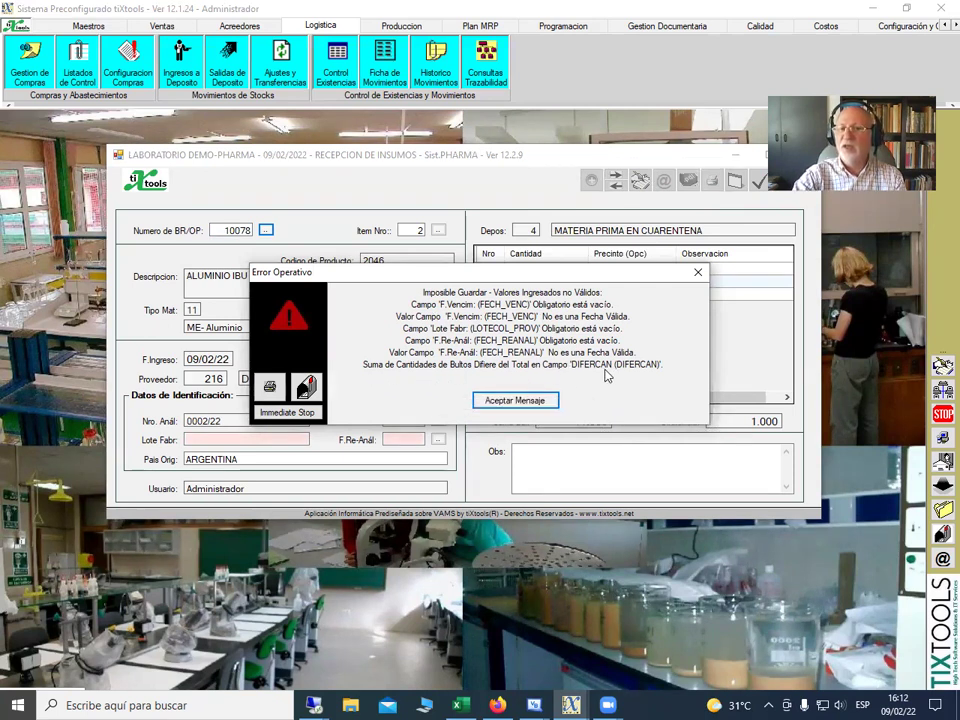
left_click(698, 273)
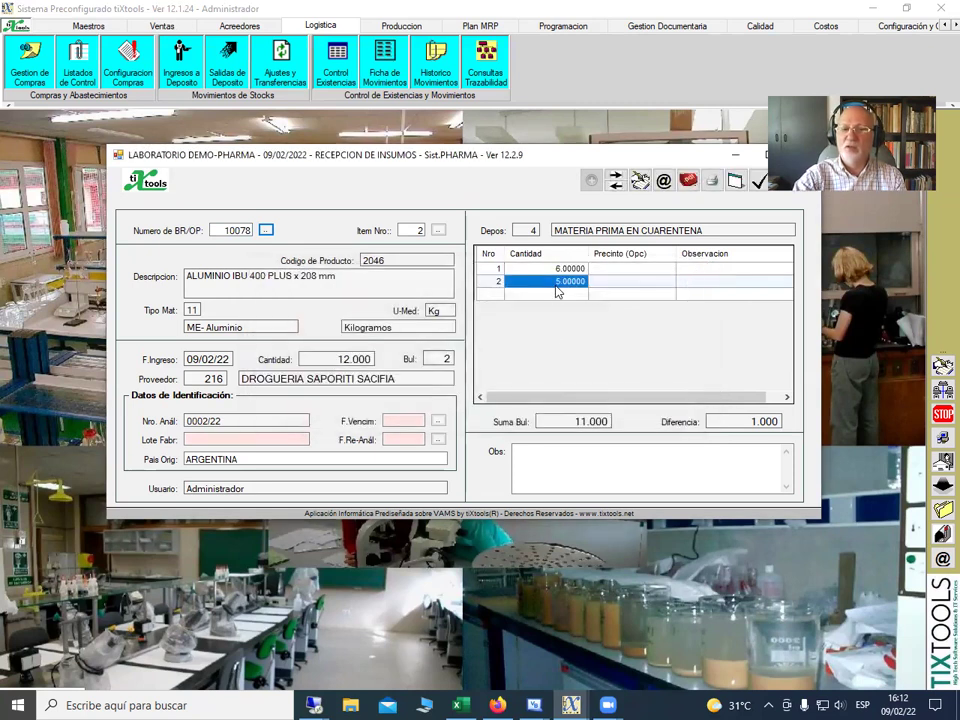
- Enter manufacturing lot A23 for the aluminium item, with expiry date 31/03/24 and re-analysis date 31/03/23
left_click(234, 443)
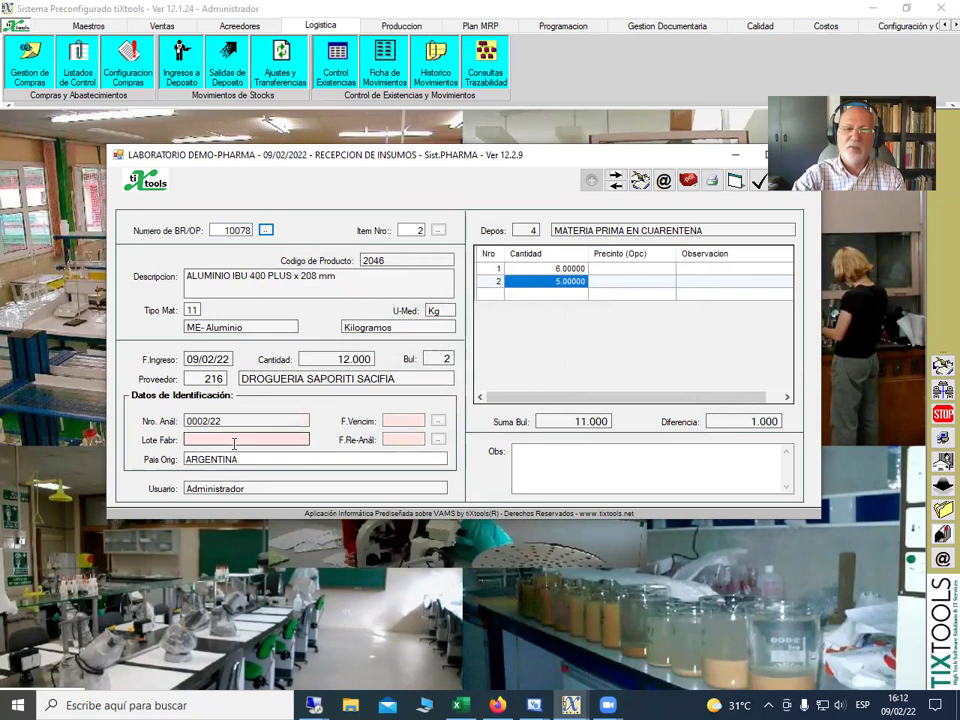
left_click(400, 439)
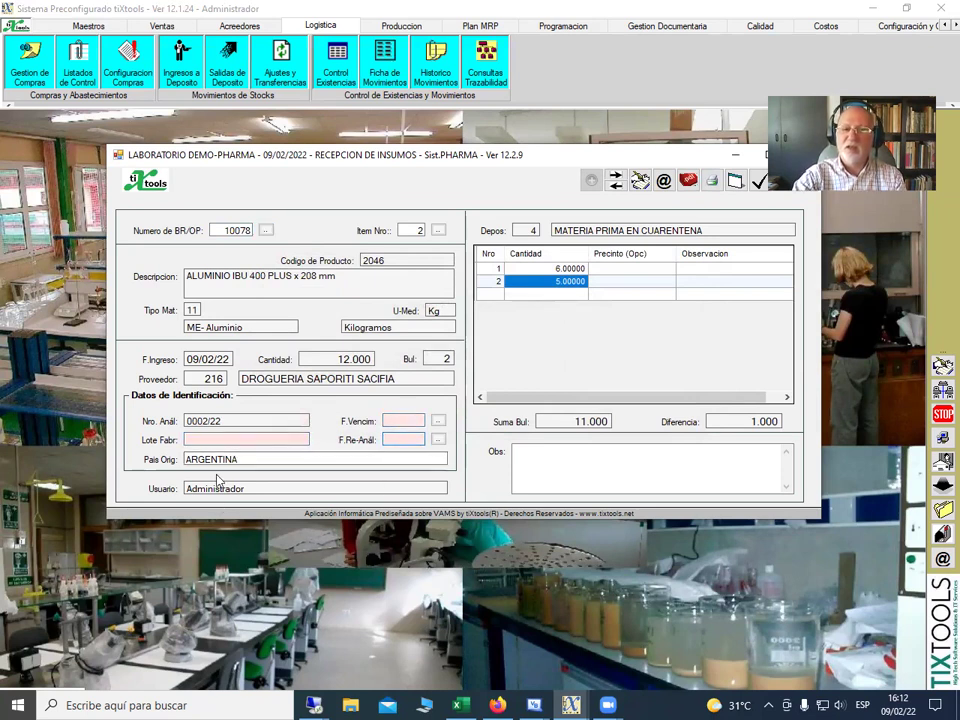
left_click(210, 439)
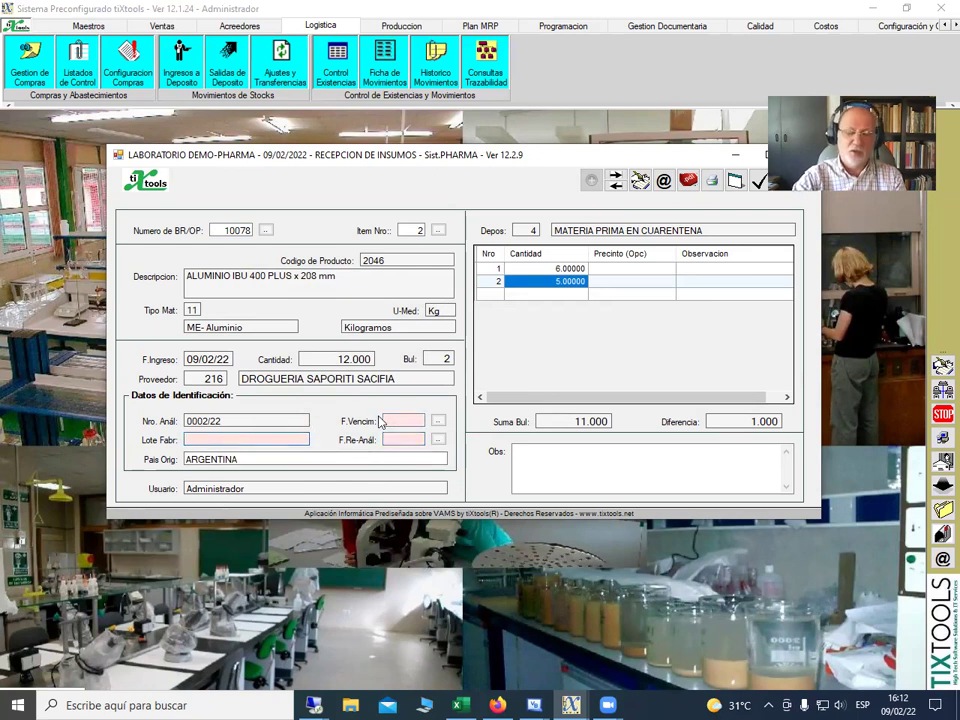
type("A23")
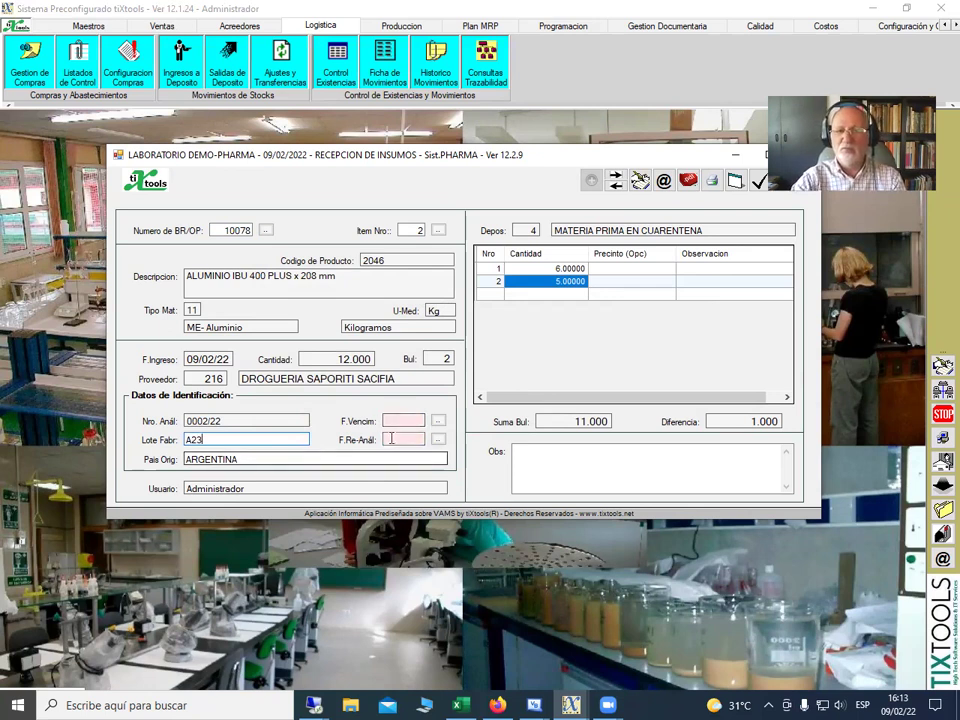
left_click(401, 420)
type("31/3/24")
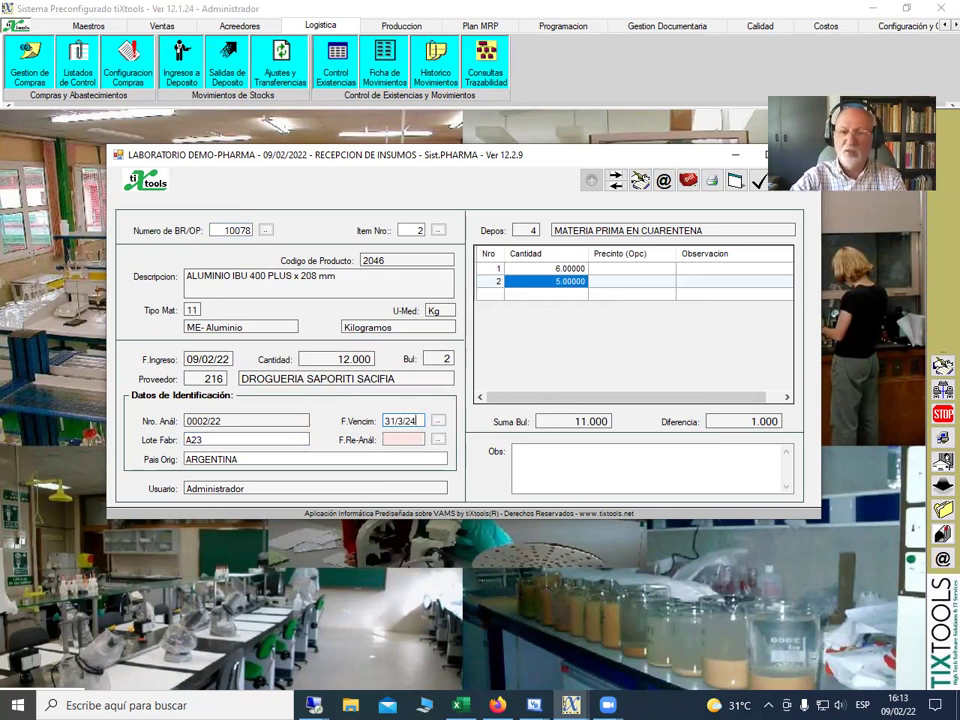
left_click(400, 439)
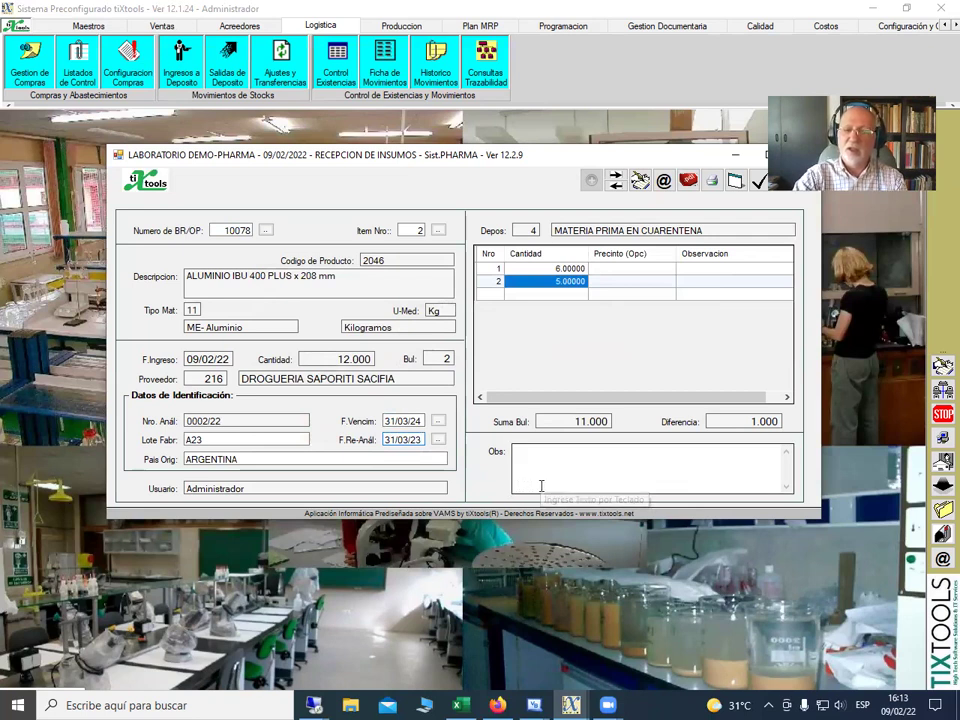
- Set the quantity of package 1 to 7, then save the aluminium record and accept the processed reception
left_click(566, 272)
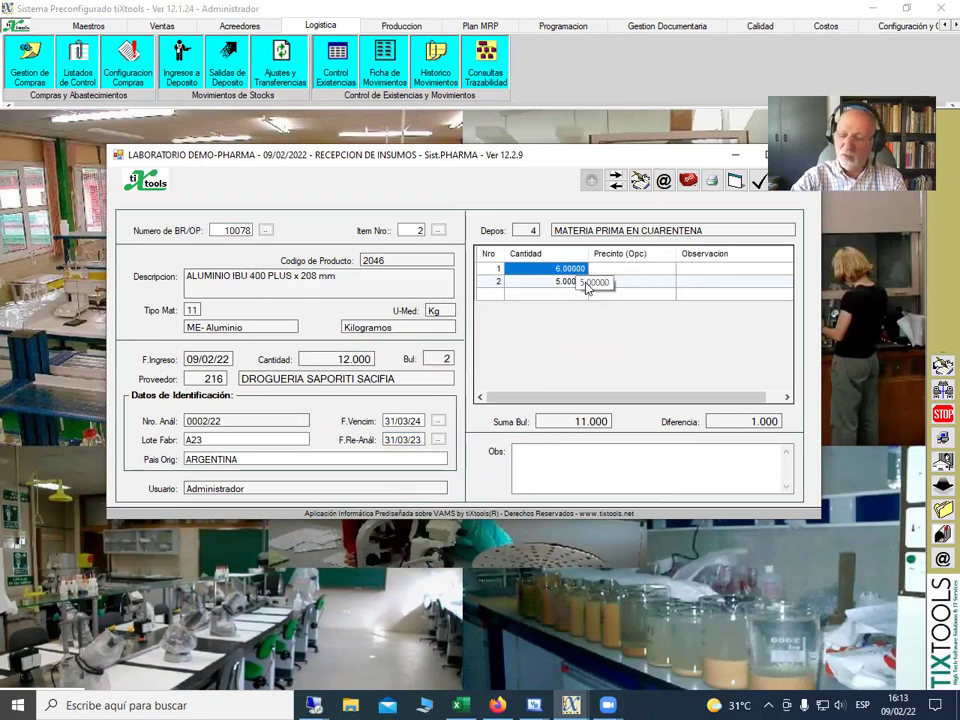
type("7")
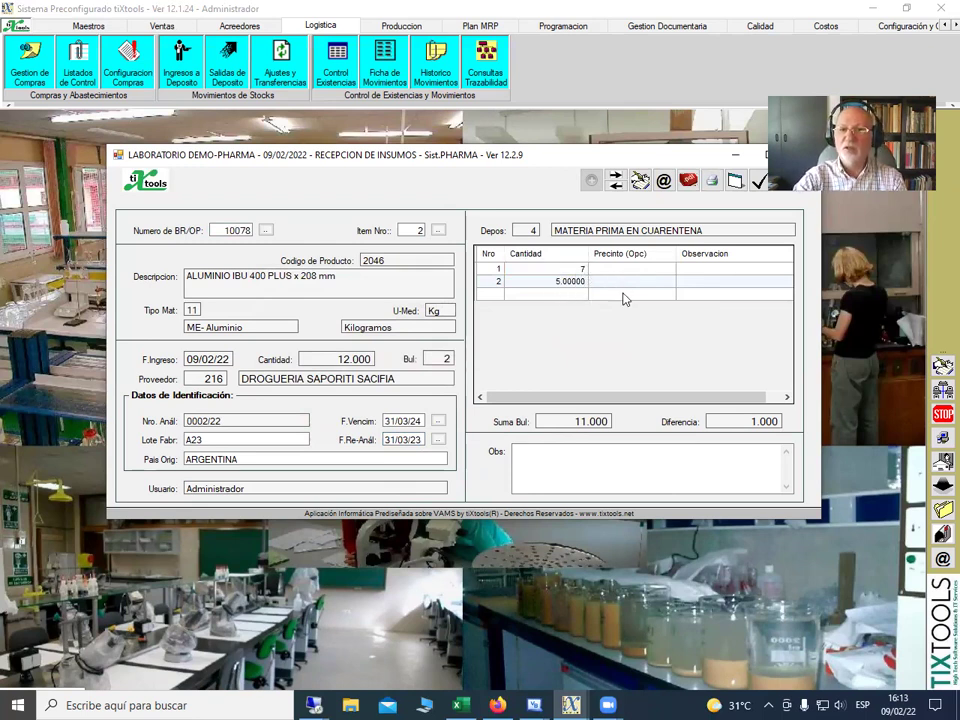
left_click(626, 283)
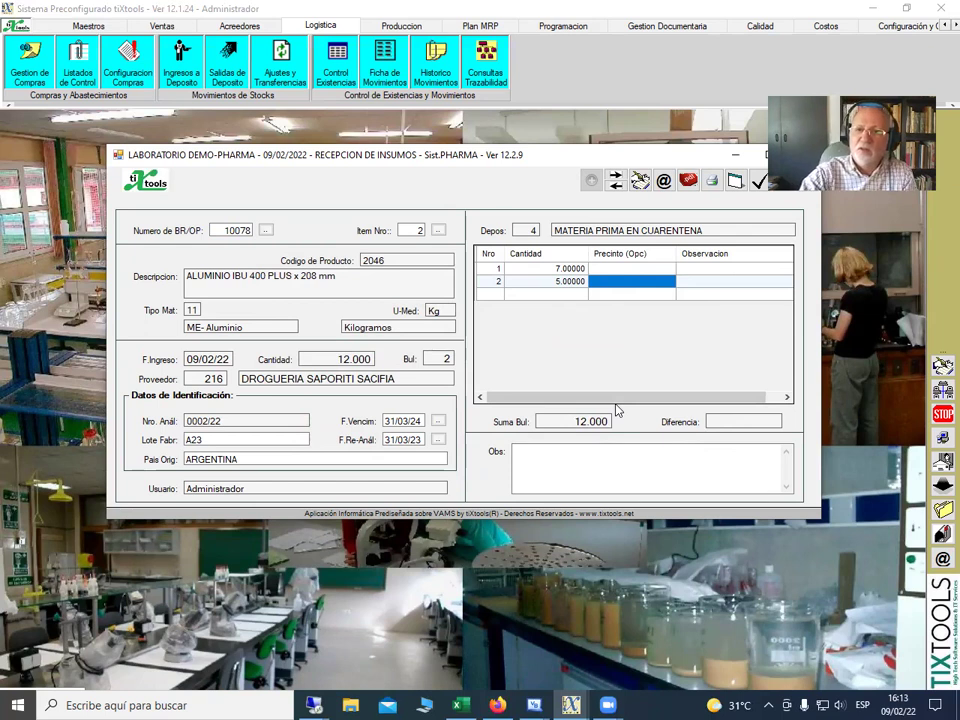
left_click(760, 184)
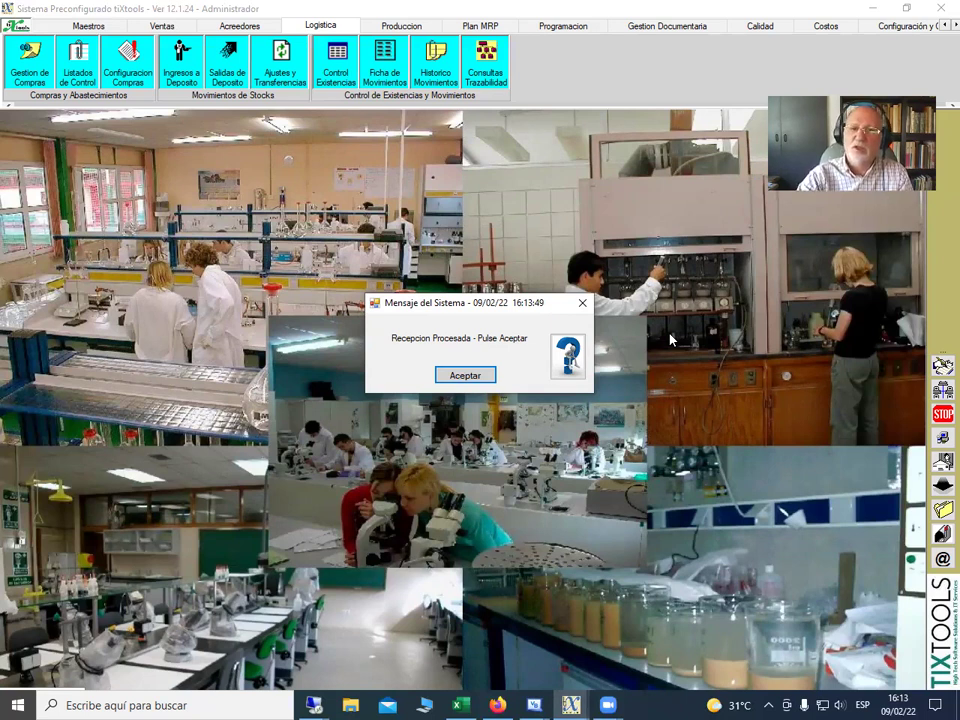
key("Return")
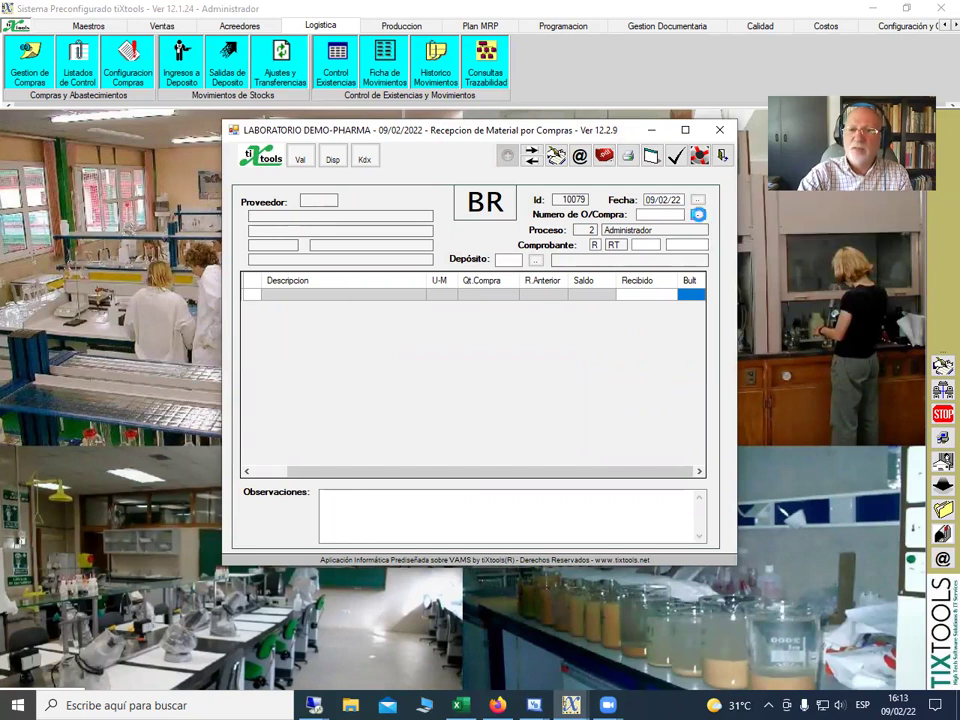
- Load pending purchase order 68 from DROGUERIA SAPORITI SACIFIA into a new reception and check the product code of its outstanding item
left_click(698, 214)
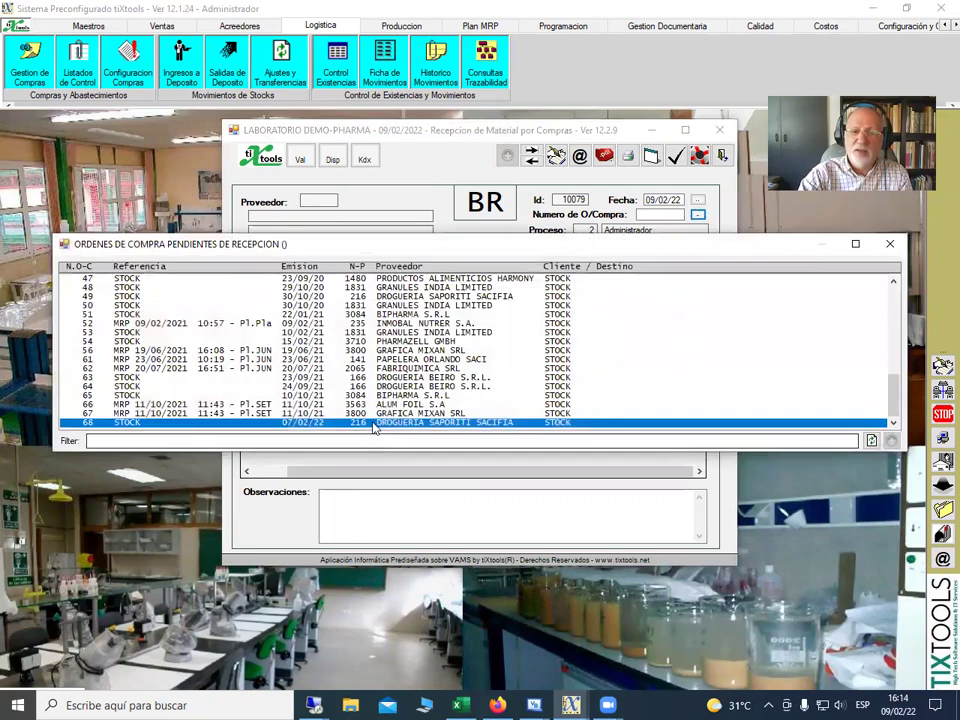
double_click(369, 423)
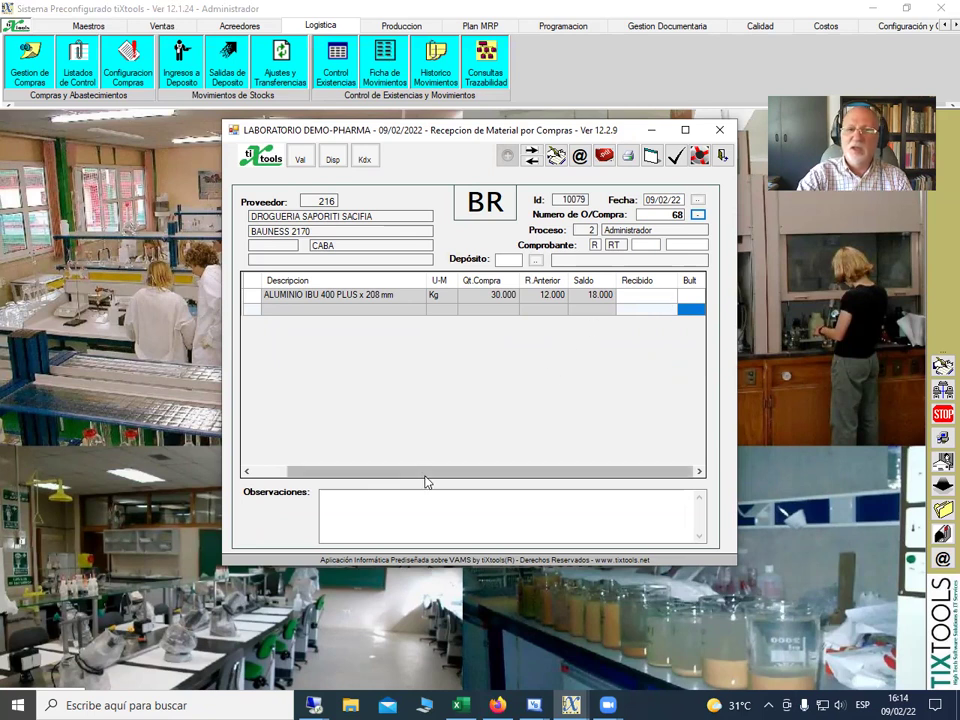
left_click_drag(431, 474, 335, 496)
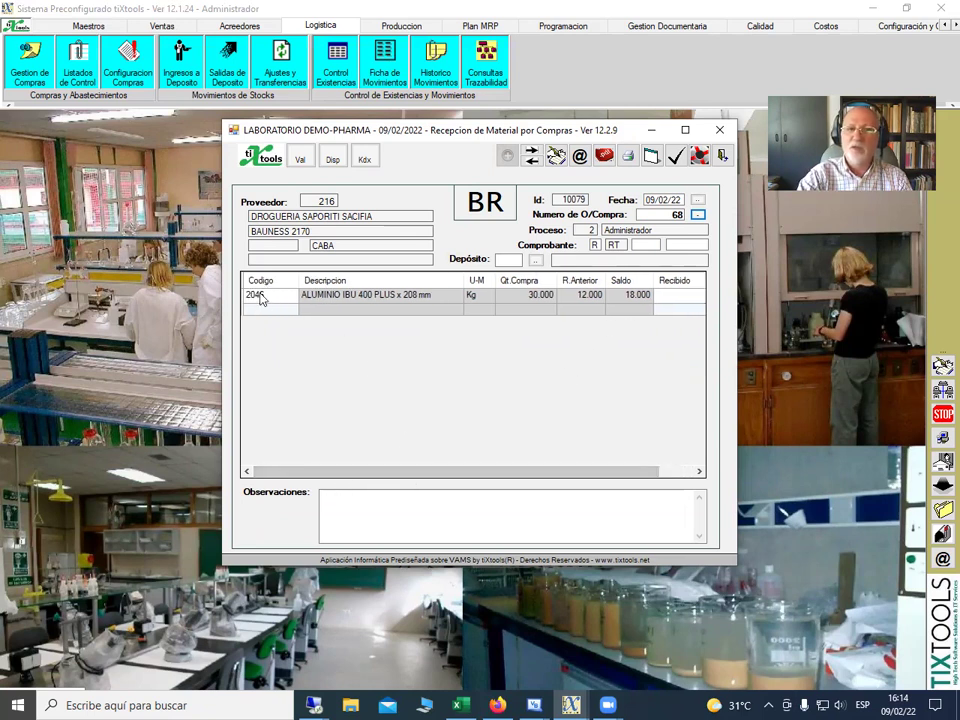
- Open the stock availability query and look up product code 2046
left_click(332, 160)
left_click(297, 226)
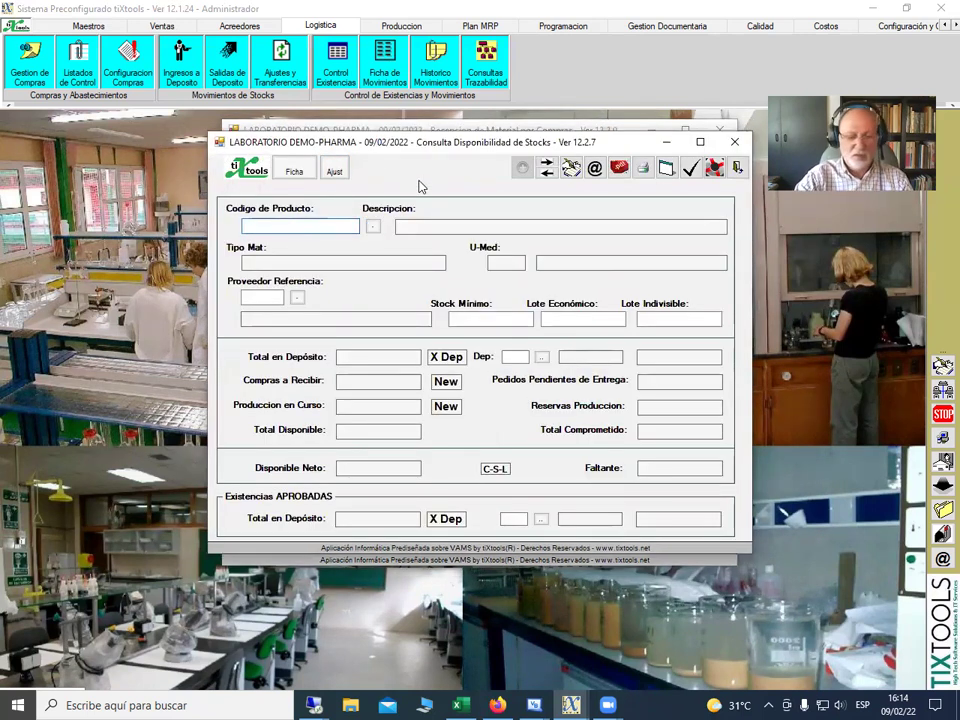
type("204")
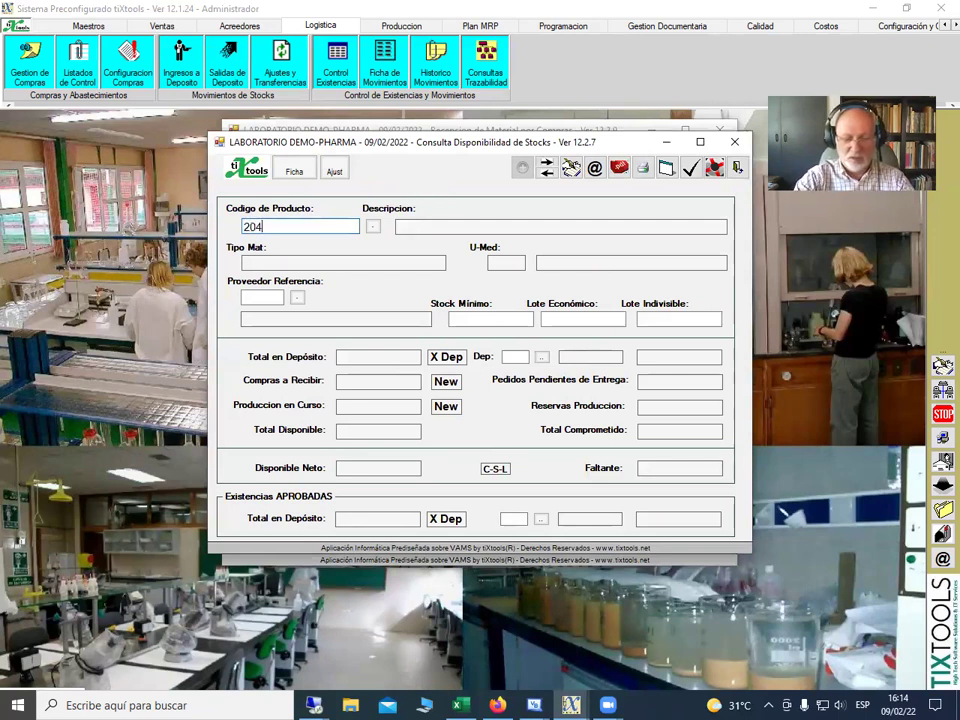
type("6")
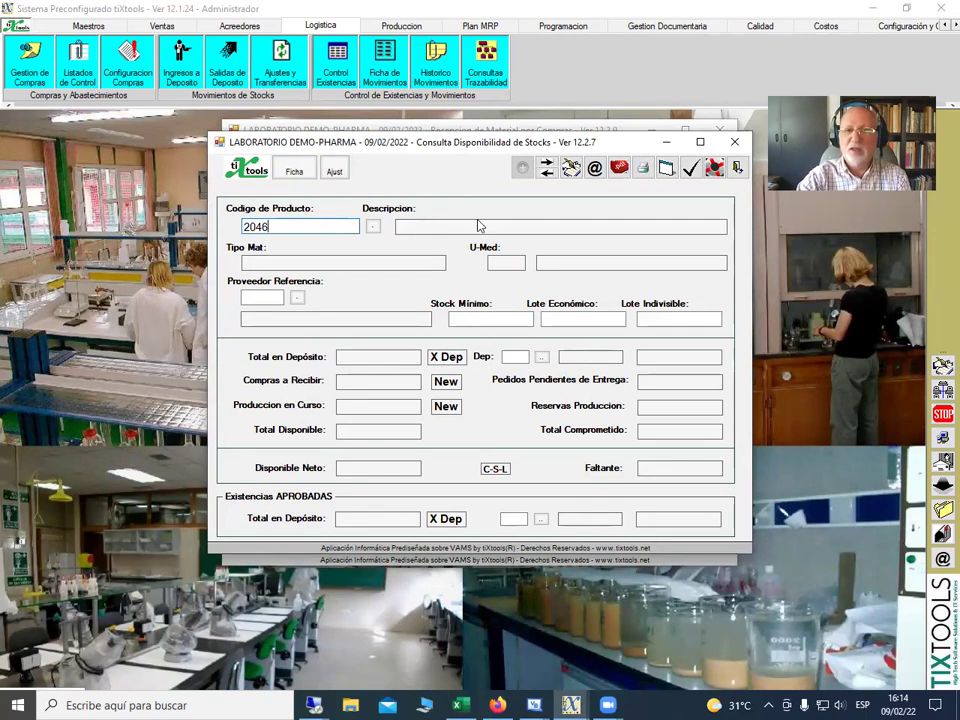
key("Return")
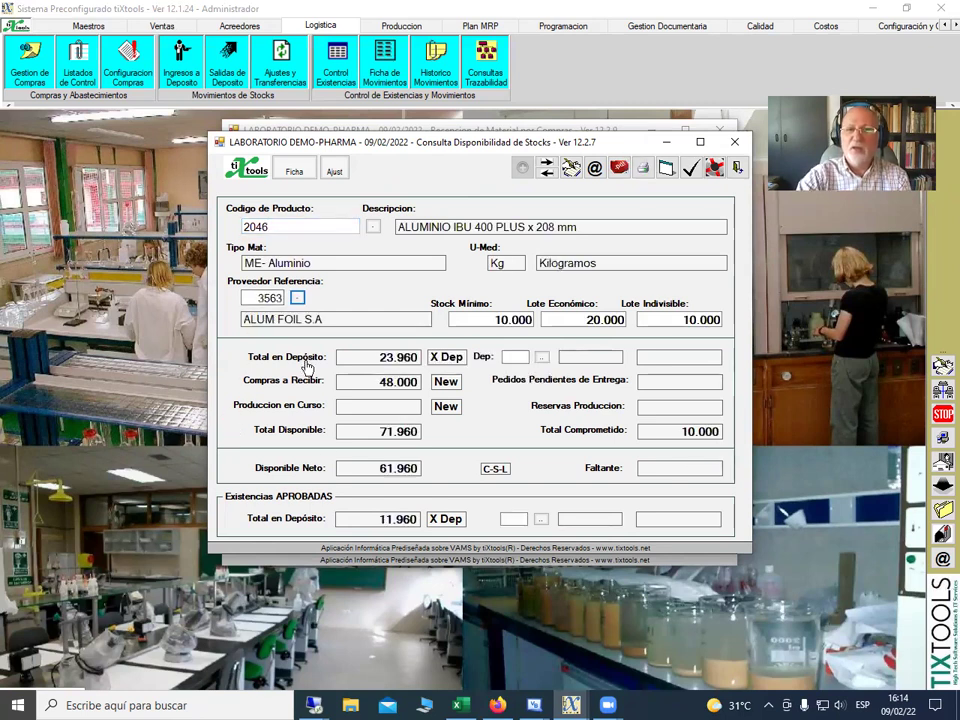
- Examine the pending purchase orders behind the product's purchases to receive, including ordered, received and balance quantities, and close the listing
double_click(391, 389)
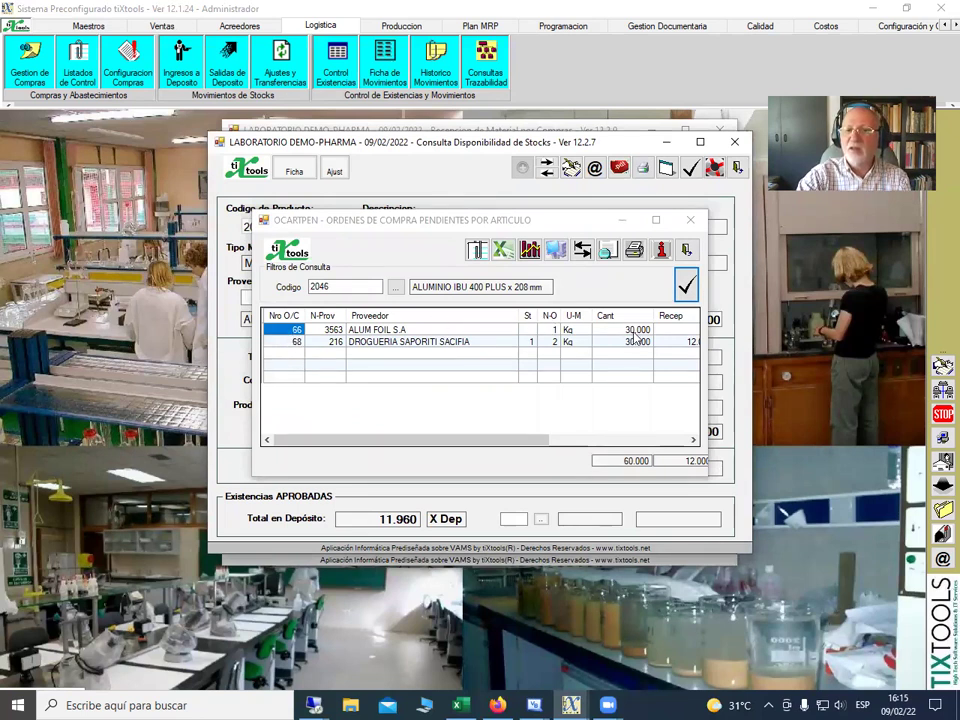
left_click_drag(540, 441, 418, 455)
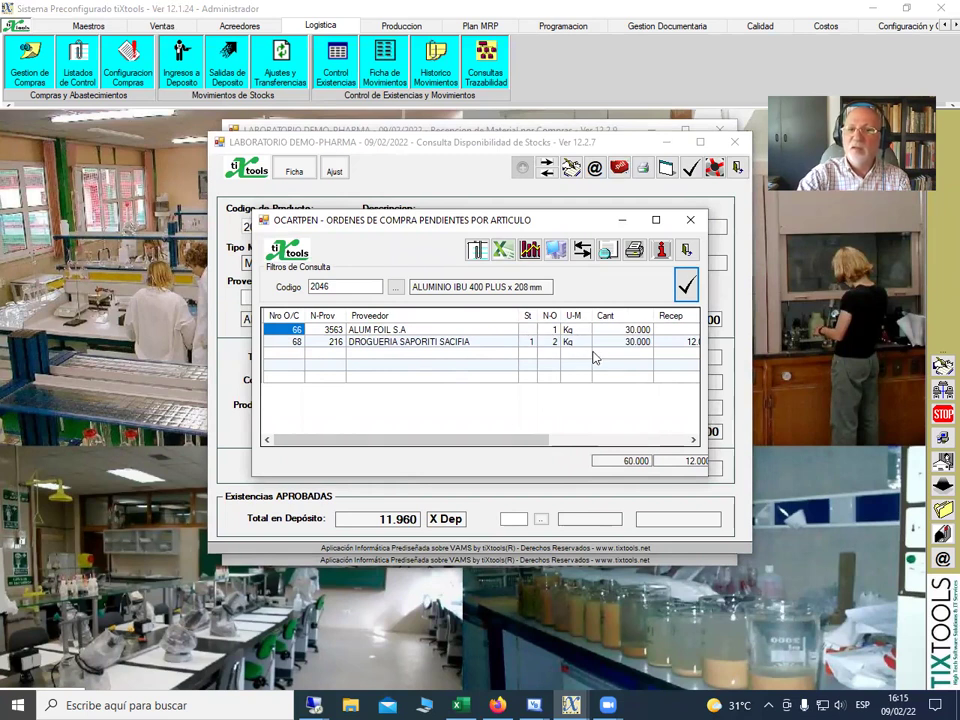
left_click_drag(540, 441, 637, 446)
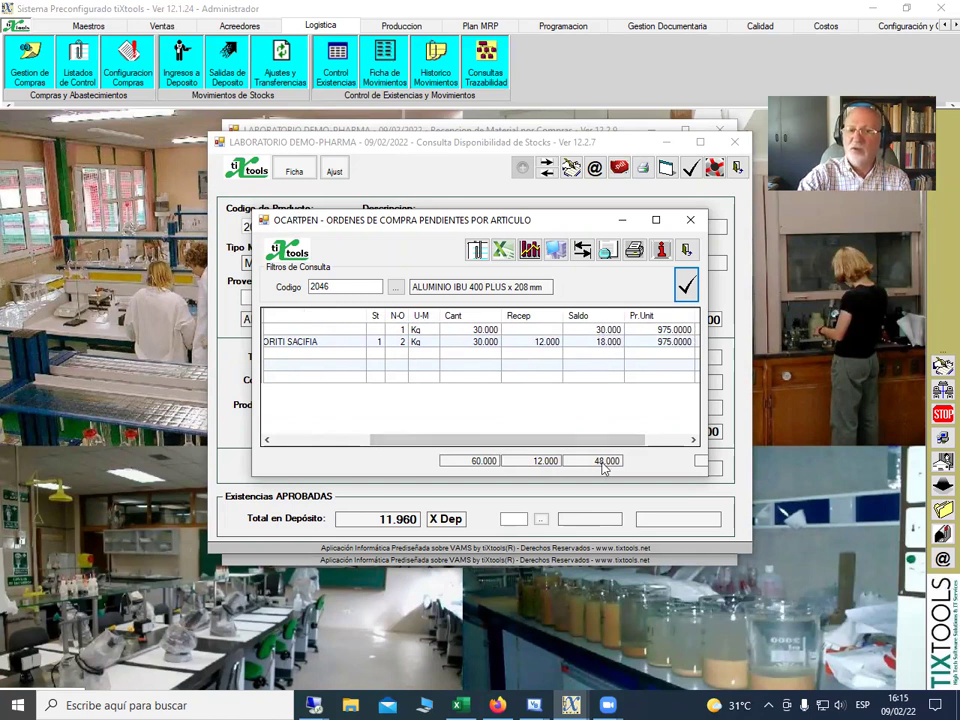
left_click_drag(574, 441, 480, 457)
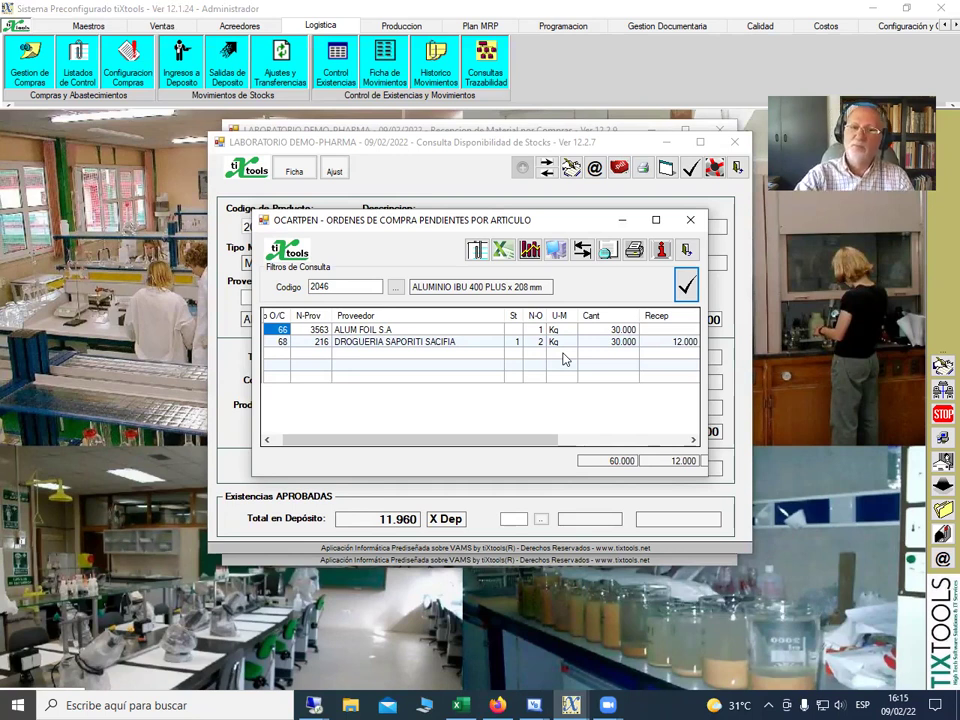
left_click(687, 252)
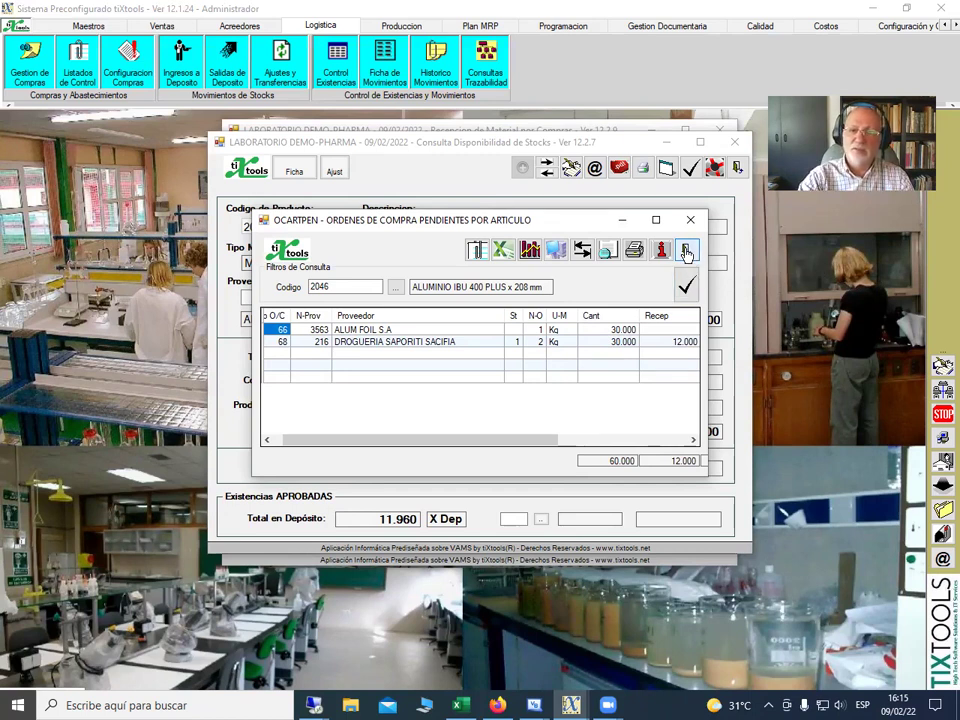
left_click(687, 252)
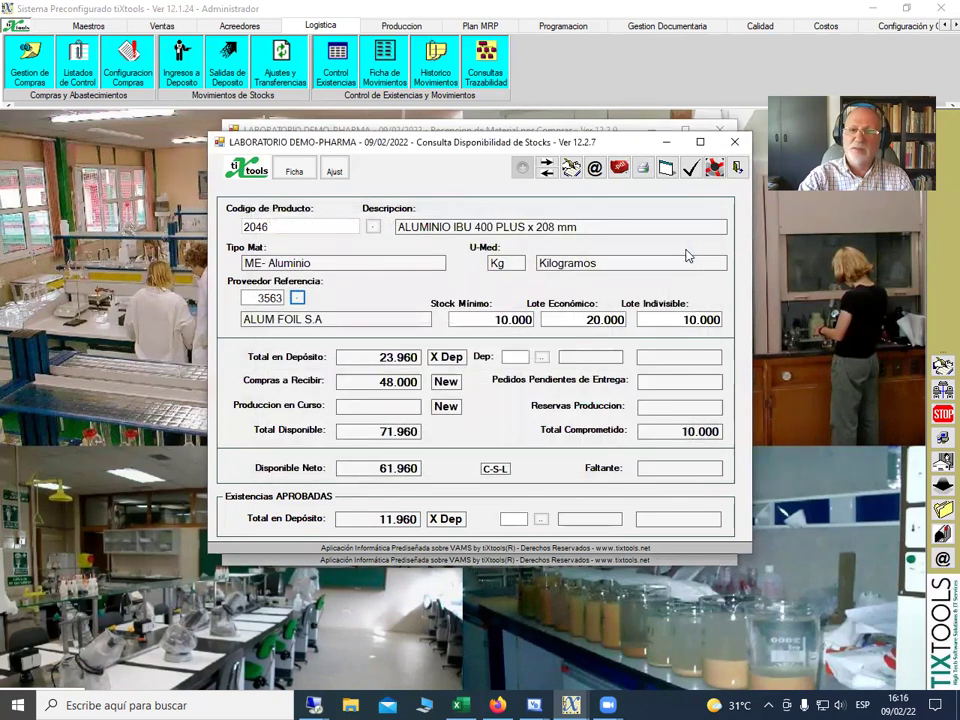
- Examine the breakdown by lot of the product's total stock in deposit, including status, expiry, balance and deposit of each lot
double_click(398, 362)
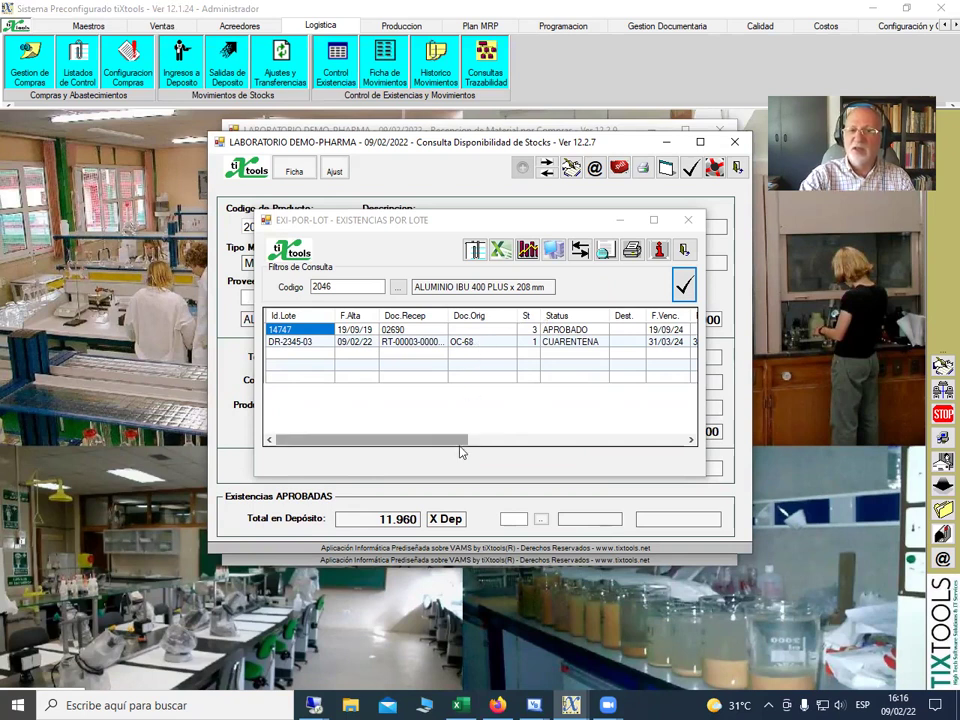
left_click_drag(460, 445, 522, 445)
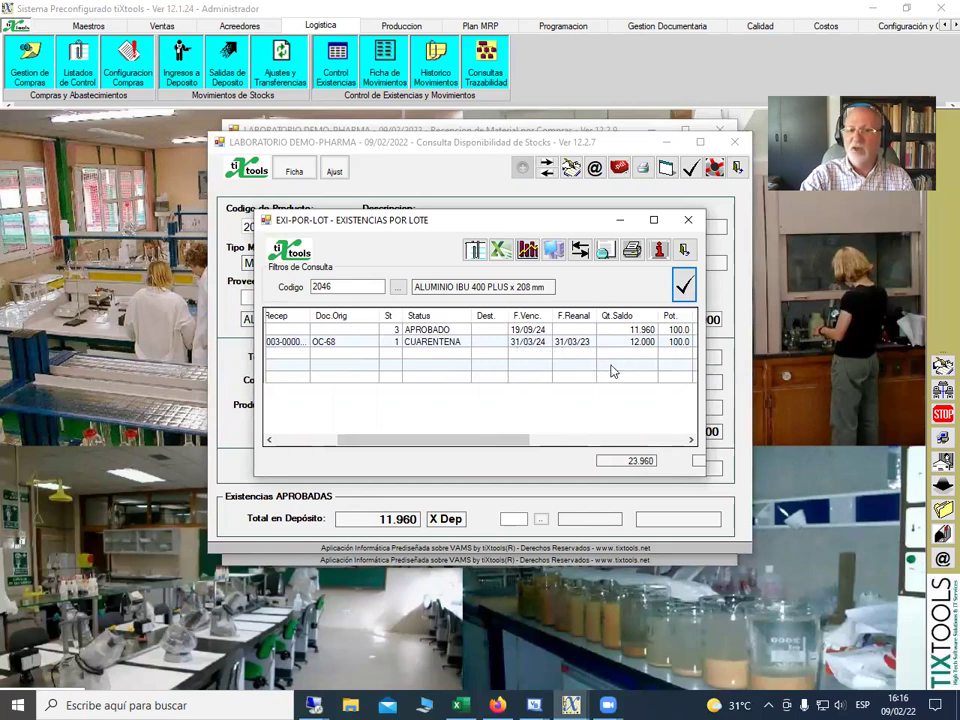
left_click_drag(529, 444, 660, 435)
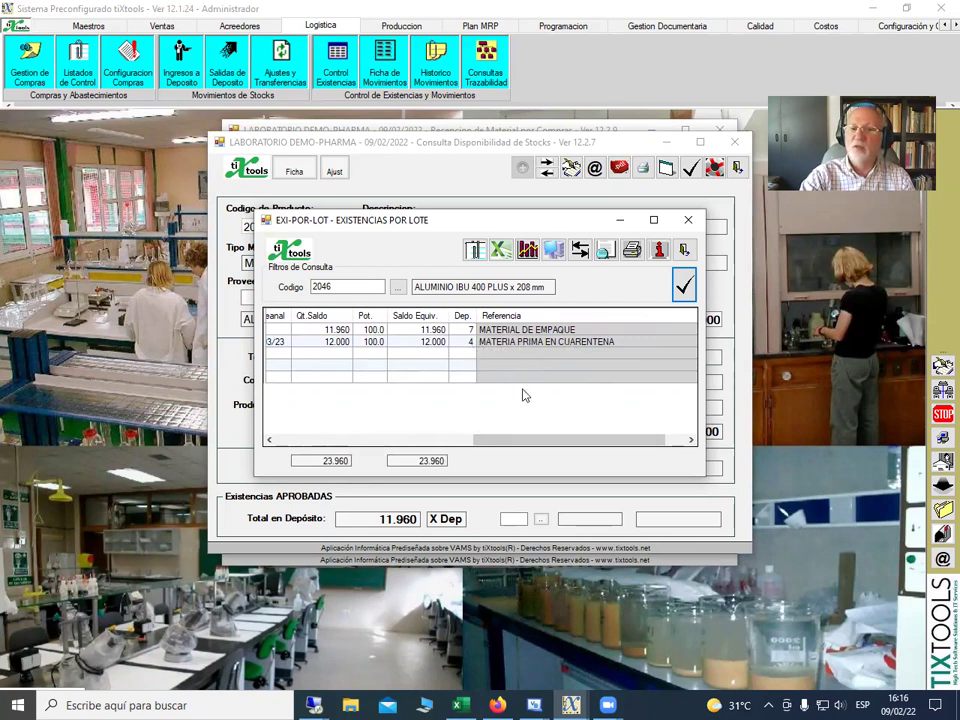
left_click_drag(542, 441, 326, 452)
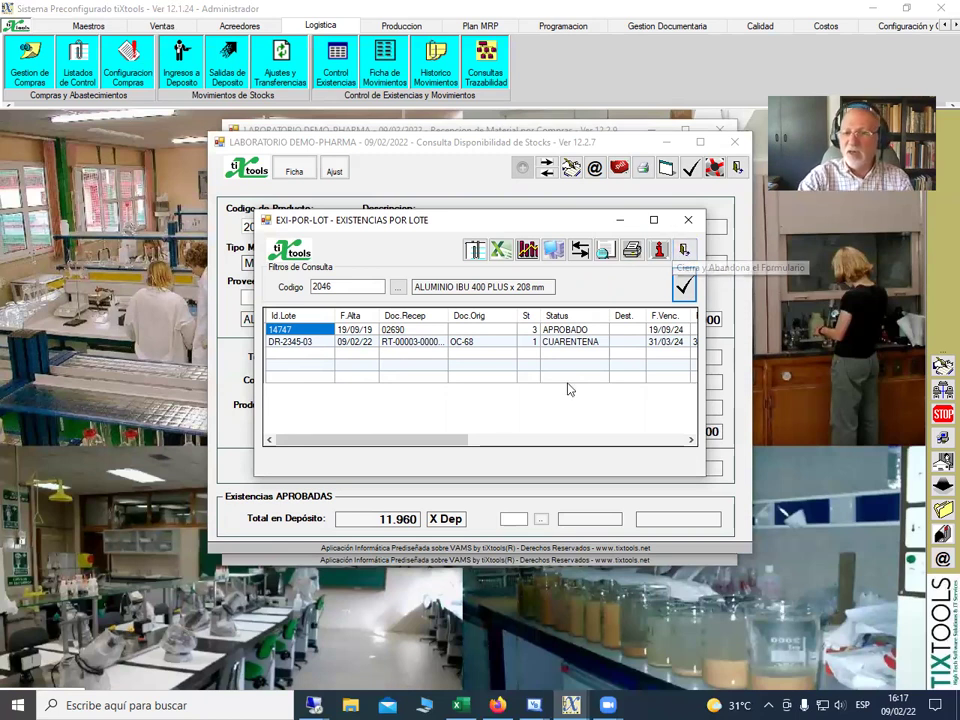
- Check the expiry, balance and deposit columns of the lot breakdown, and view the product's total stock by deposit
left_click_drag(459, 441, 582, 441)
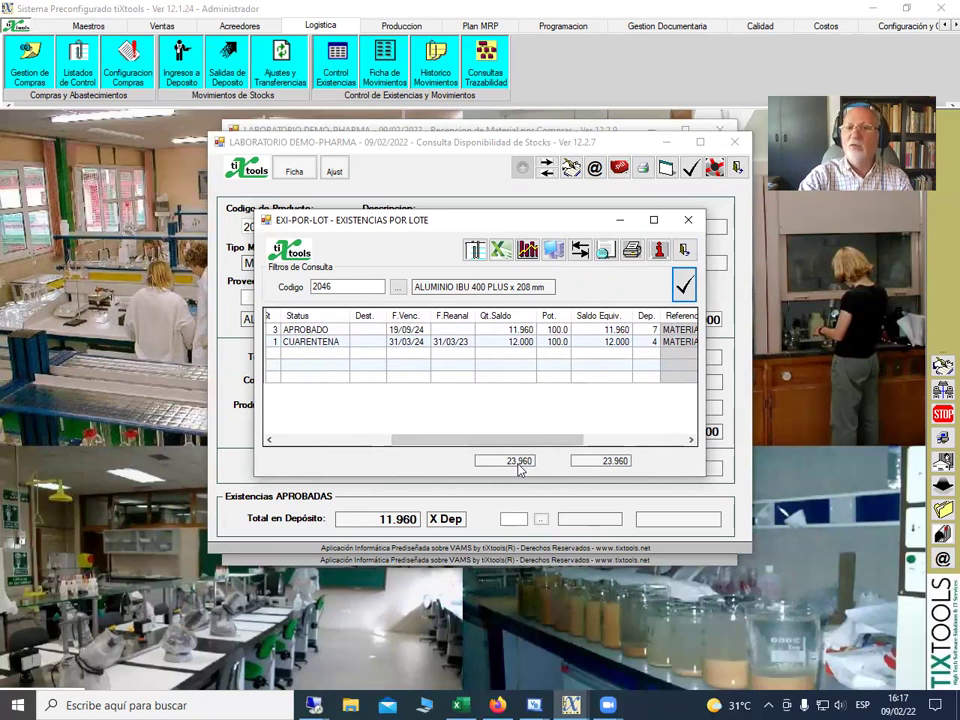
left_click(684, 249)
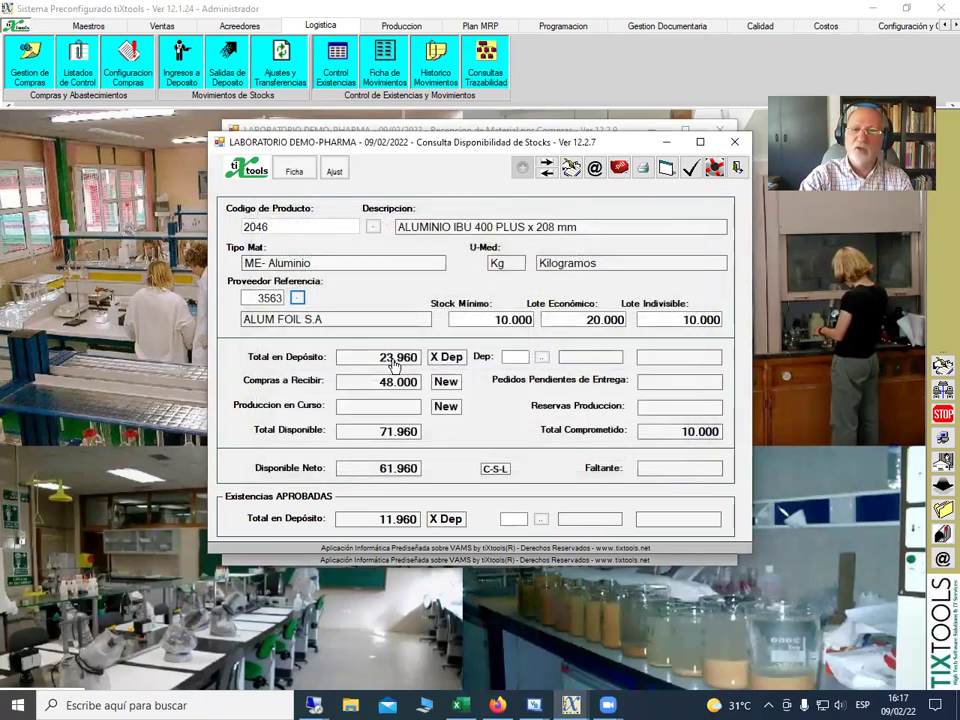
left_click(446, 359)
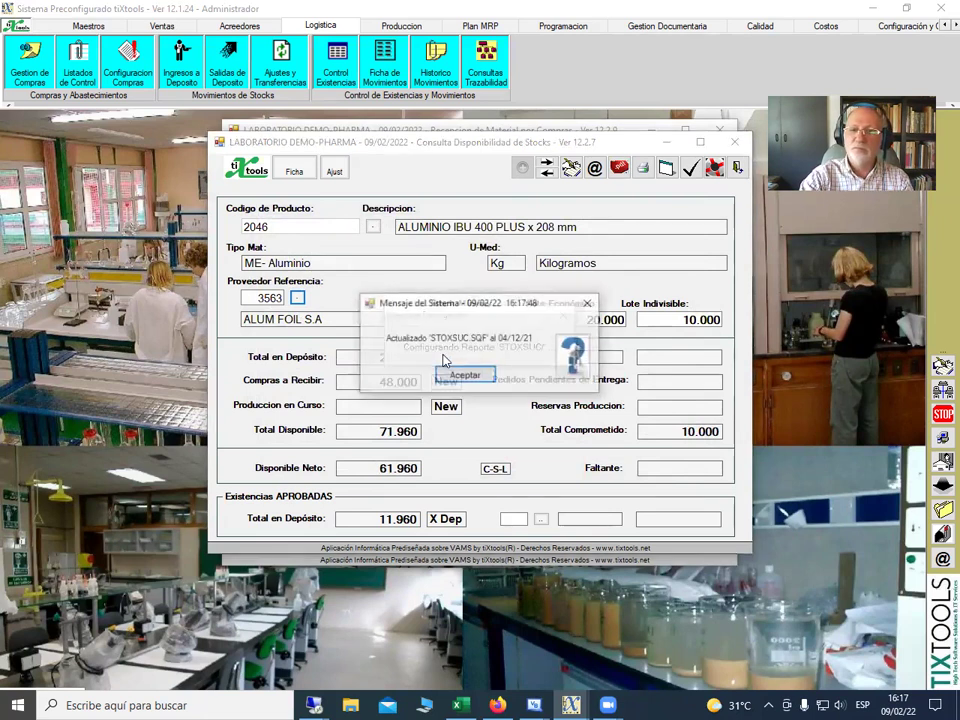
left_click(449, 375)
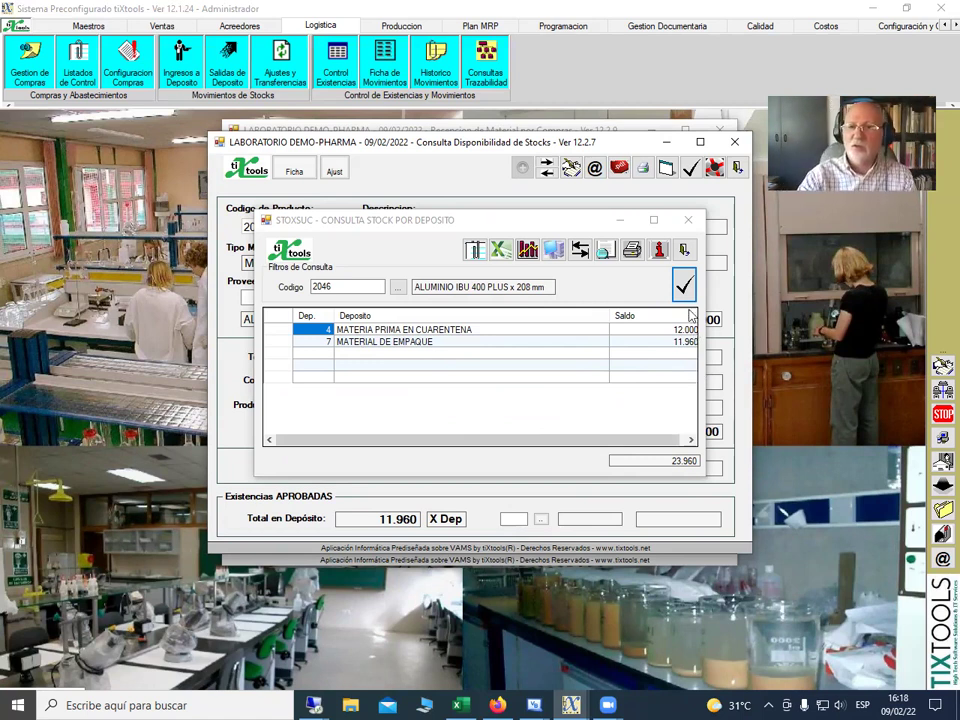
left_click(686, 254)
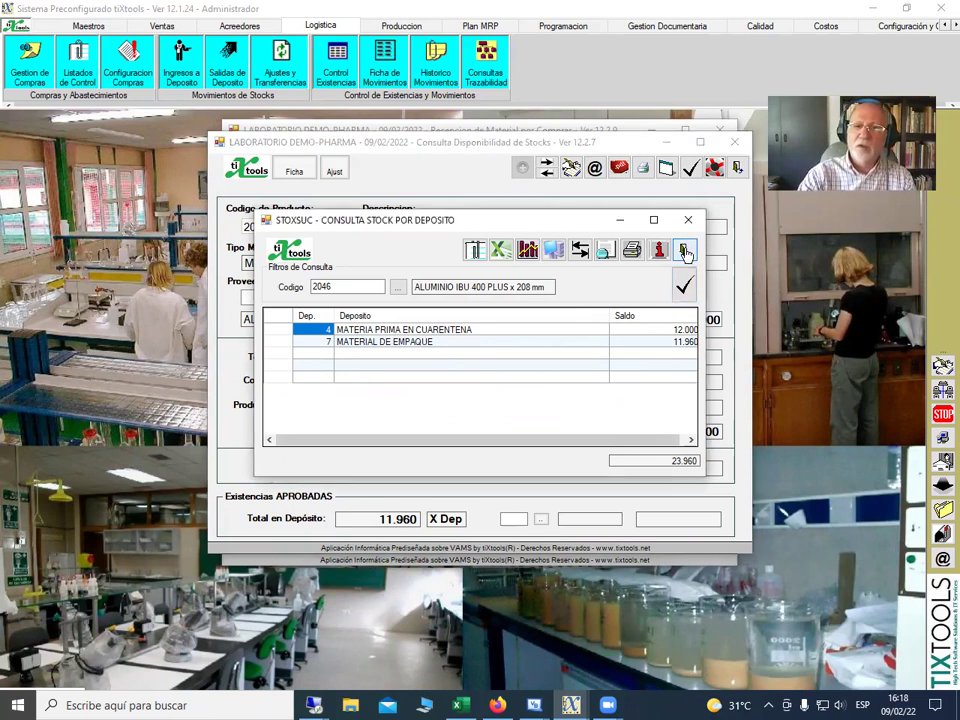
- Close the stock availability query and abandon the new purchase reception without saving
left_click(738, 170)
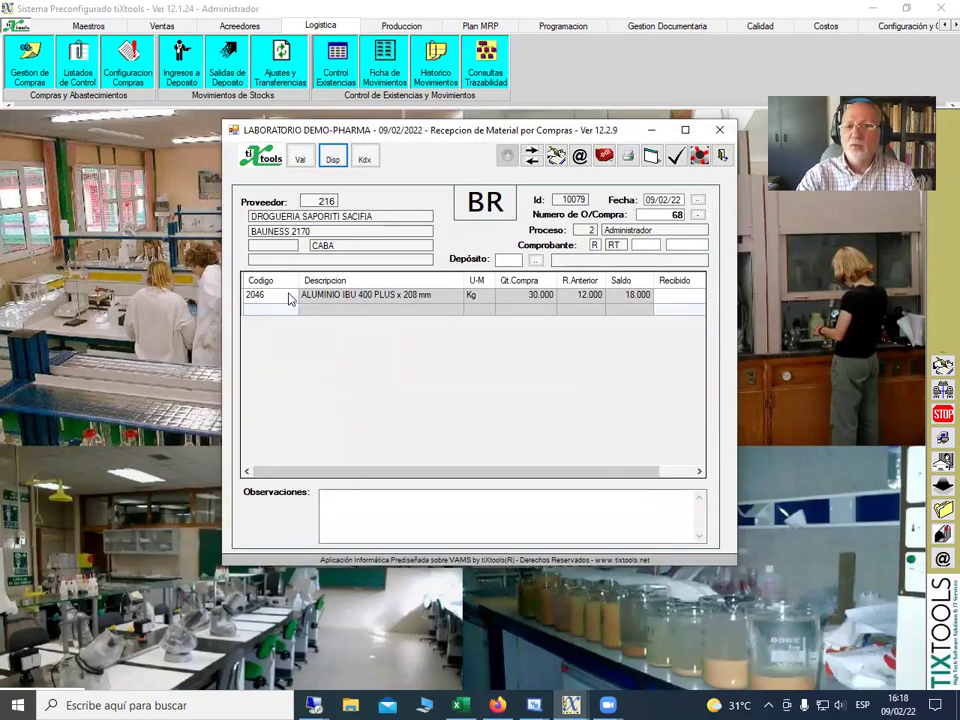
left_click(725, 160)
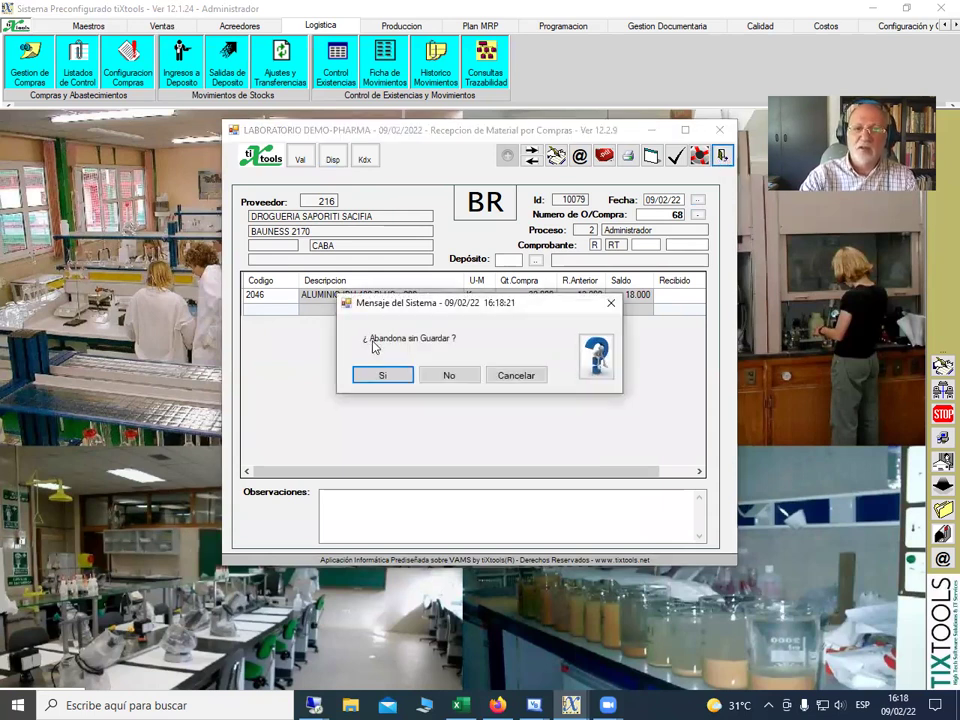
left_click(385, 375)
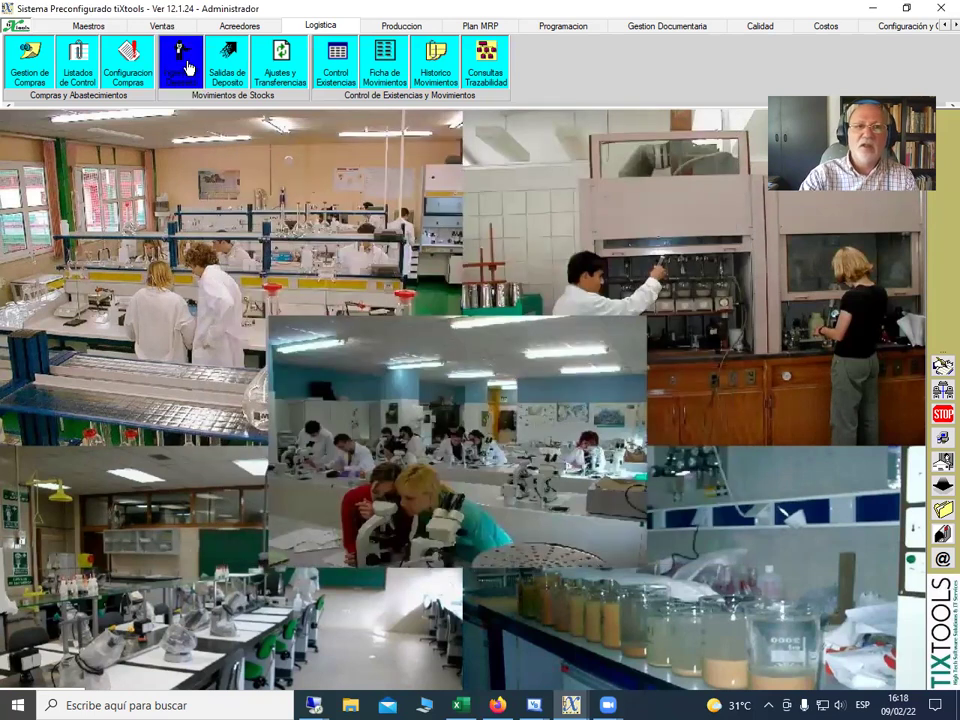
- Start a sample extraction from deposit 4, MATERIA PRIMA EN CUARENTENA, and load lot DR-2345-03 of product 2046
left_click(184, 64)
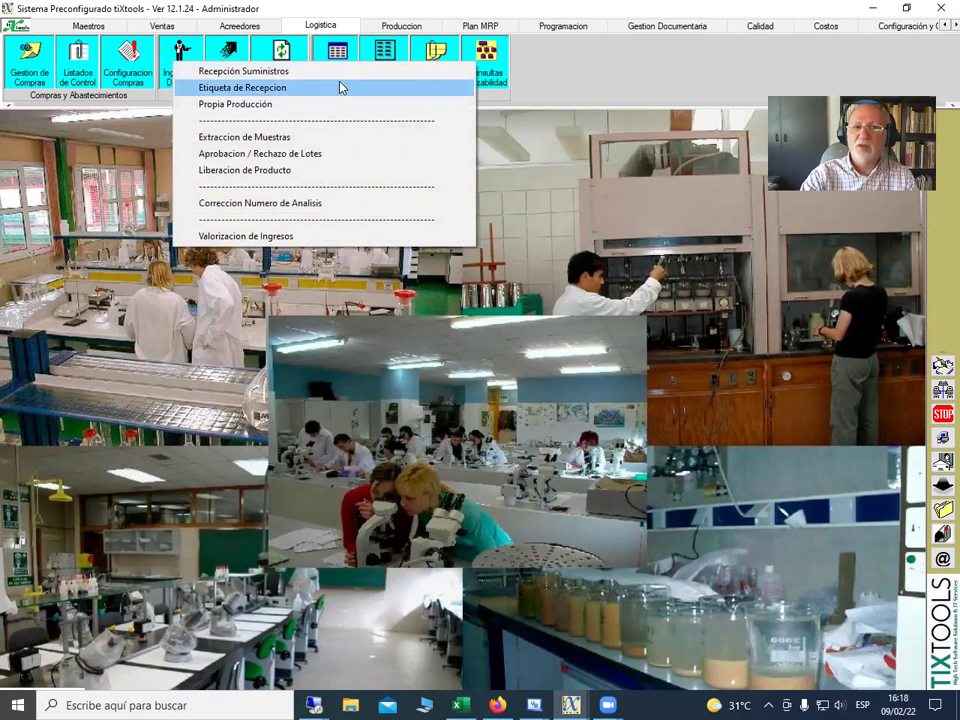
left_click(246, 140)
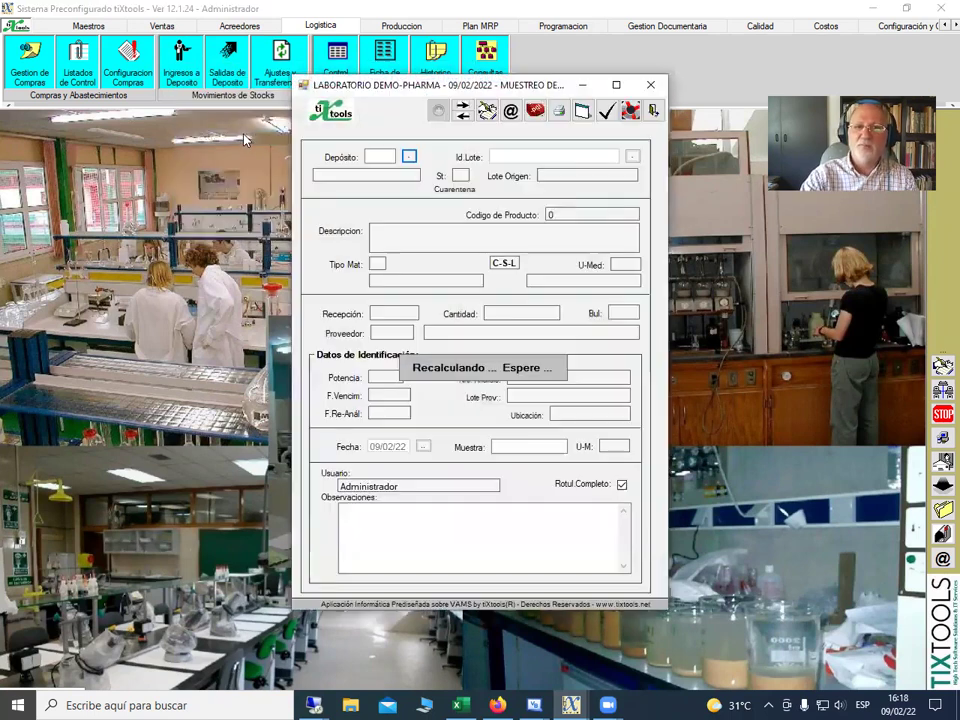
left_click(409, 157)
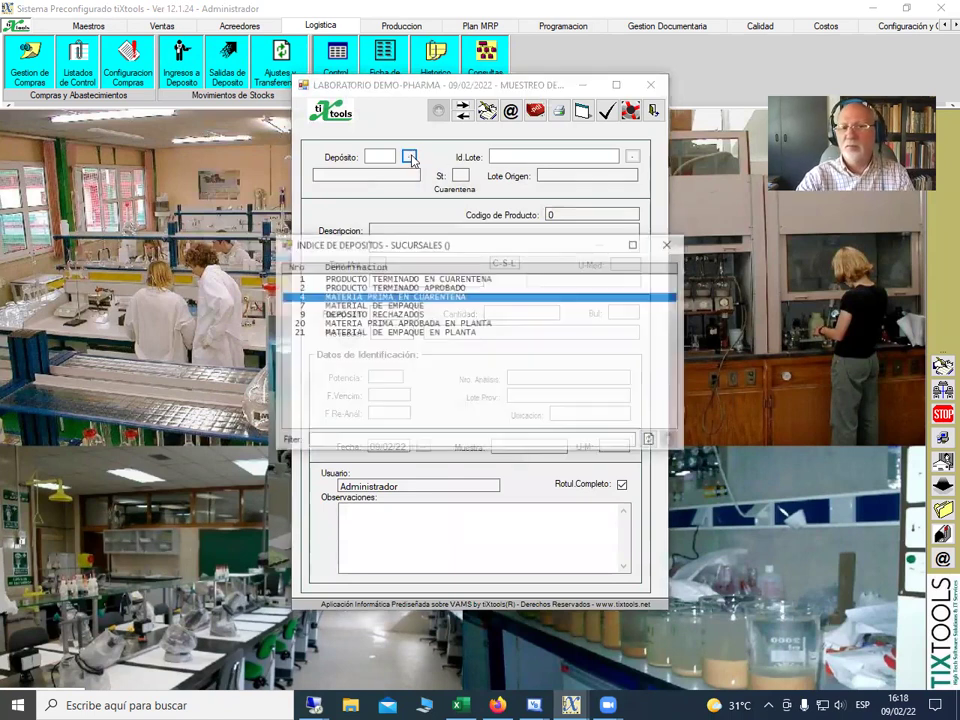
double_click(357, 298)
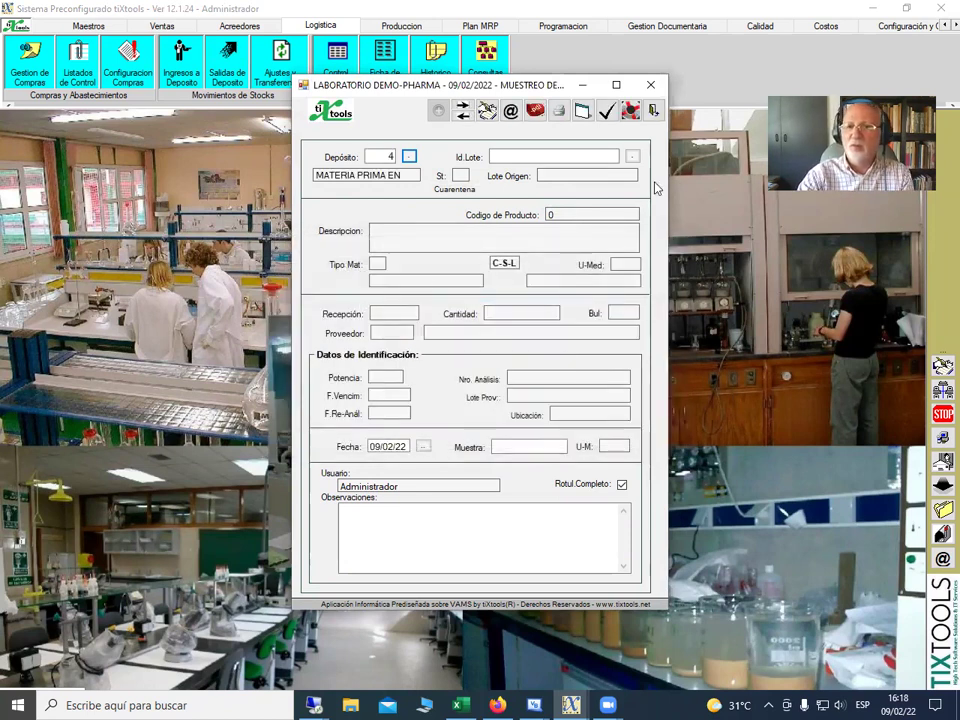
left_click(634, 158)
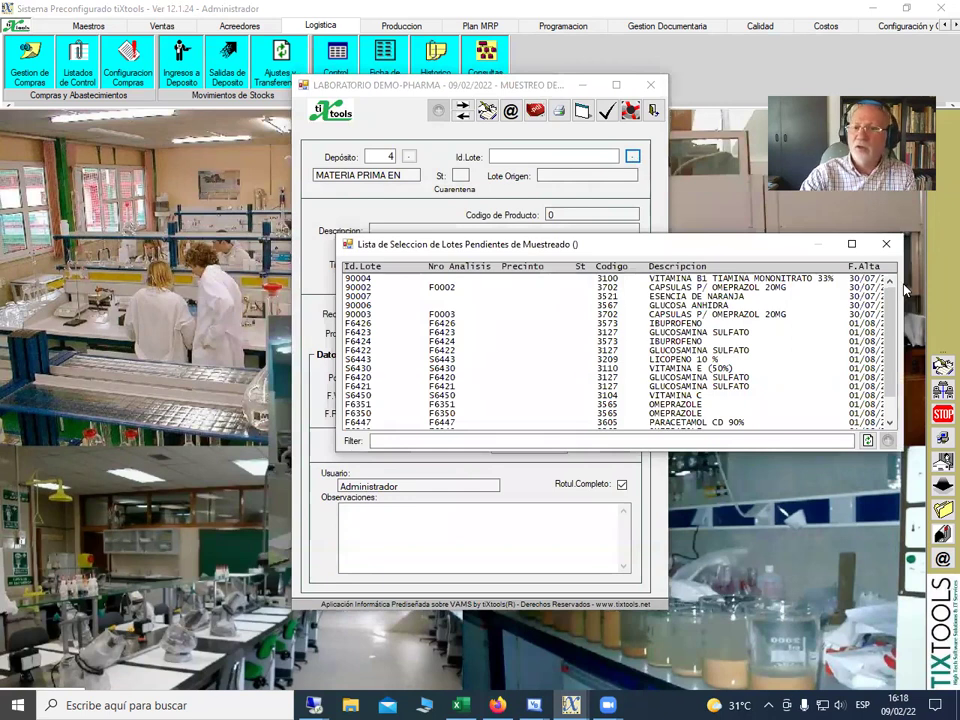
scroll(880, 350, "down", 1)
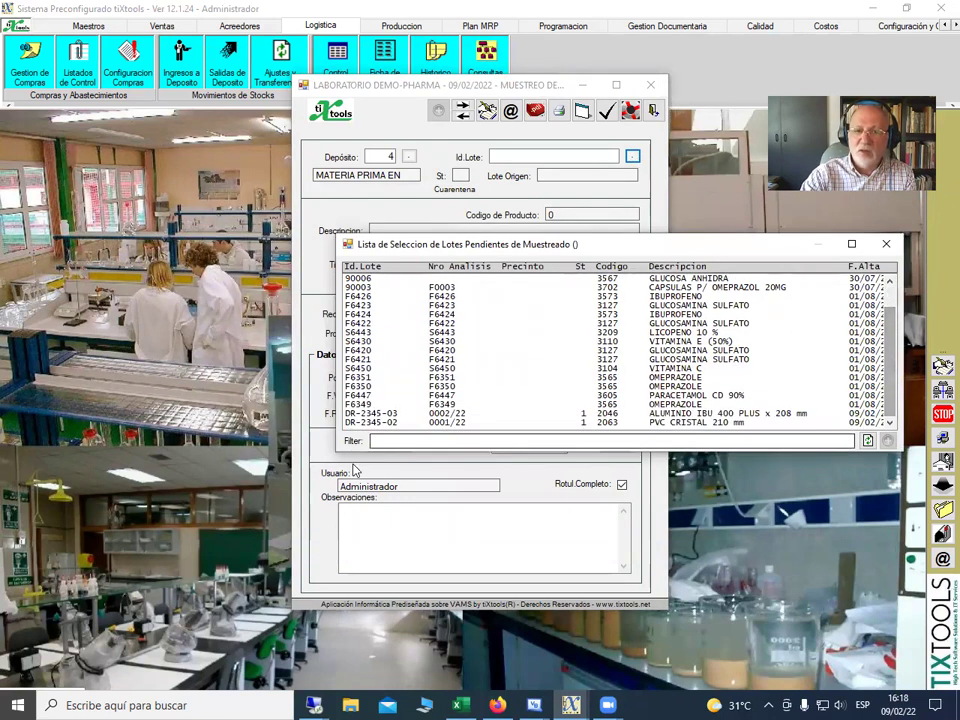
left_click(449, 414)
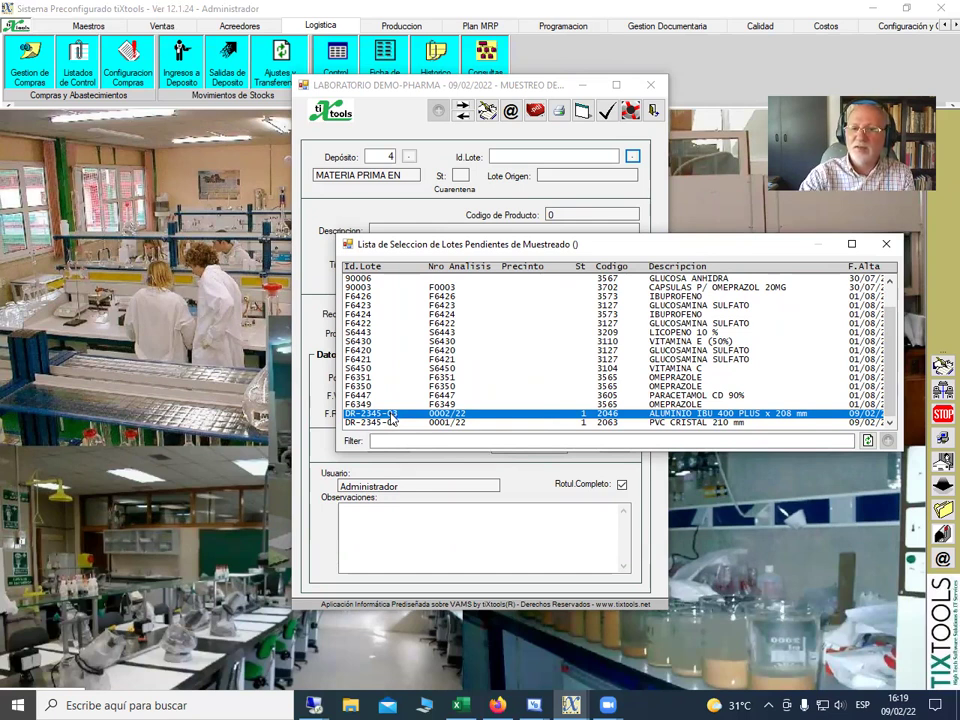
double_click(391, 419)
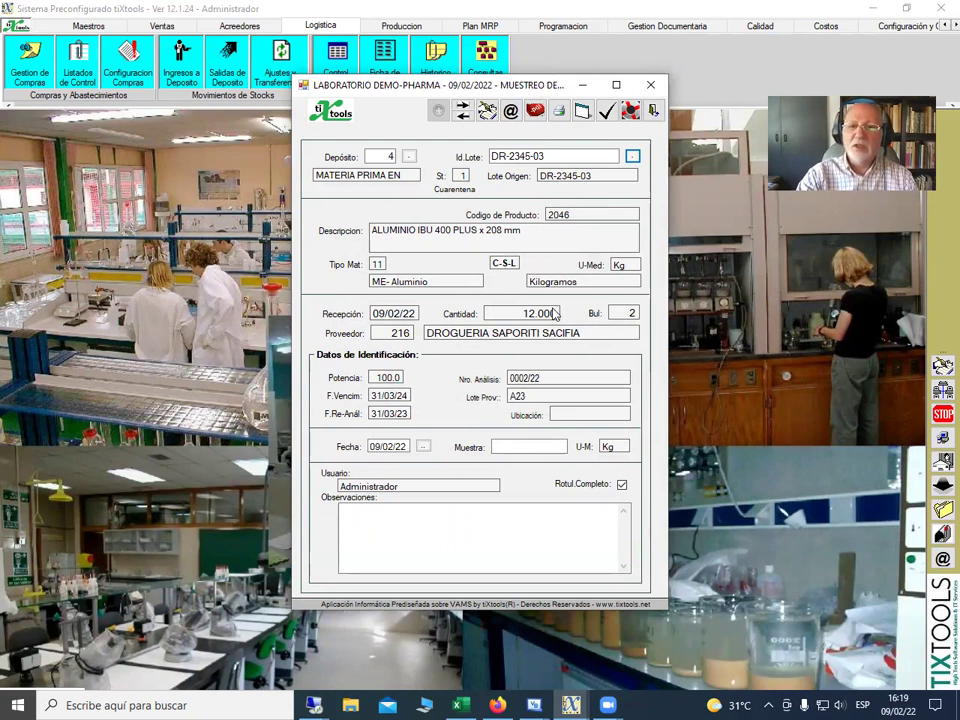
- Record a sample of 0.150 Kg for the lot, save the extraction and close the sampling form
left_click(537, 446)
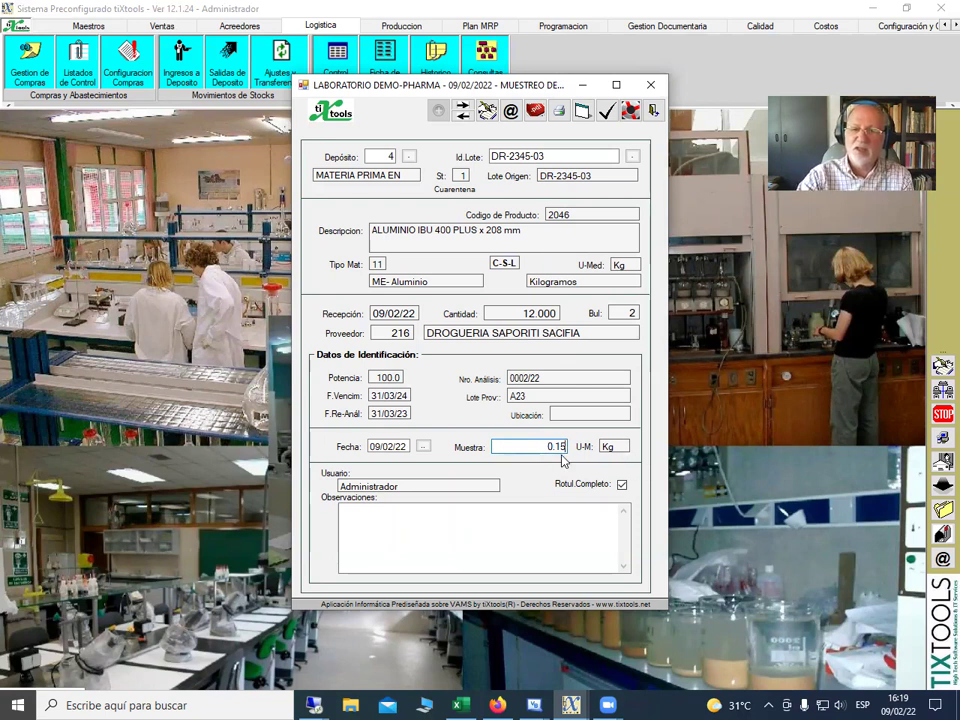
left_click(398, 523)
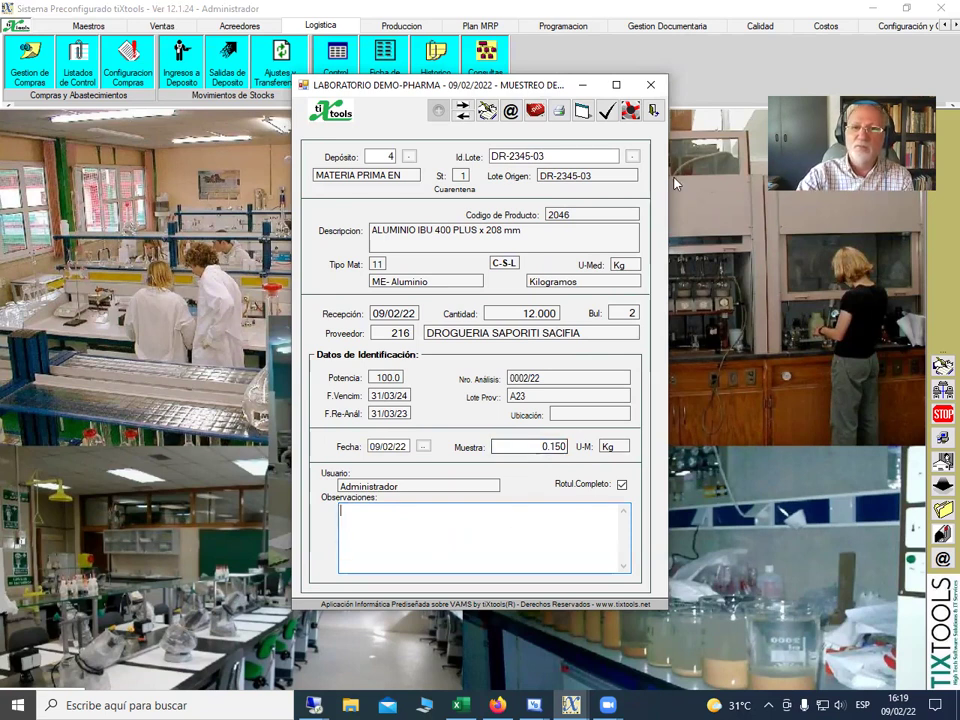
left_click(606, 113)
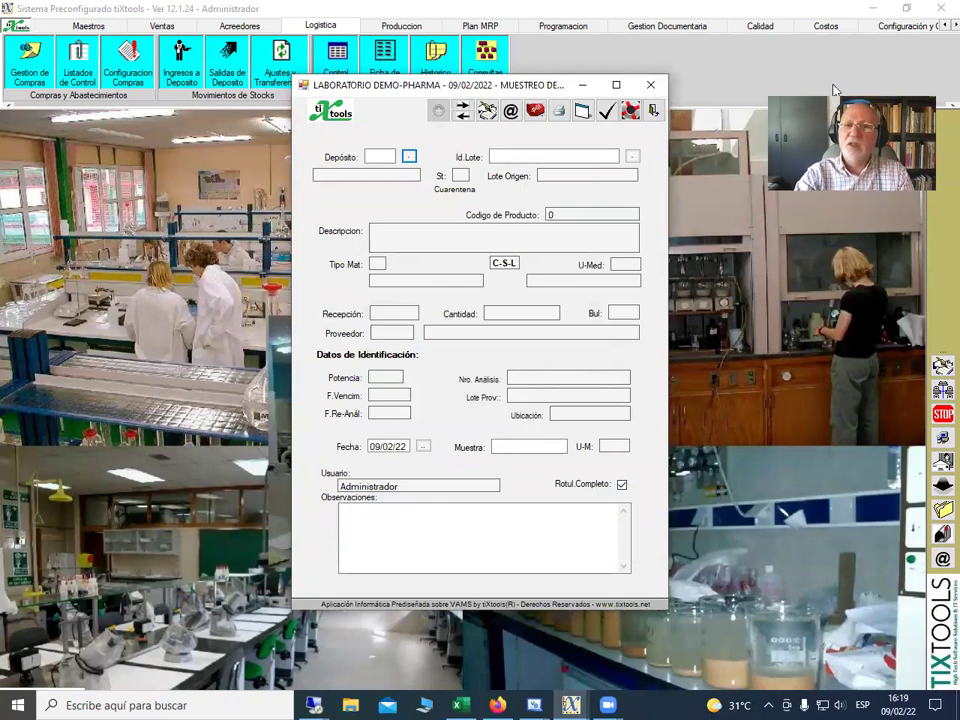
left_click(654, 110)
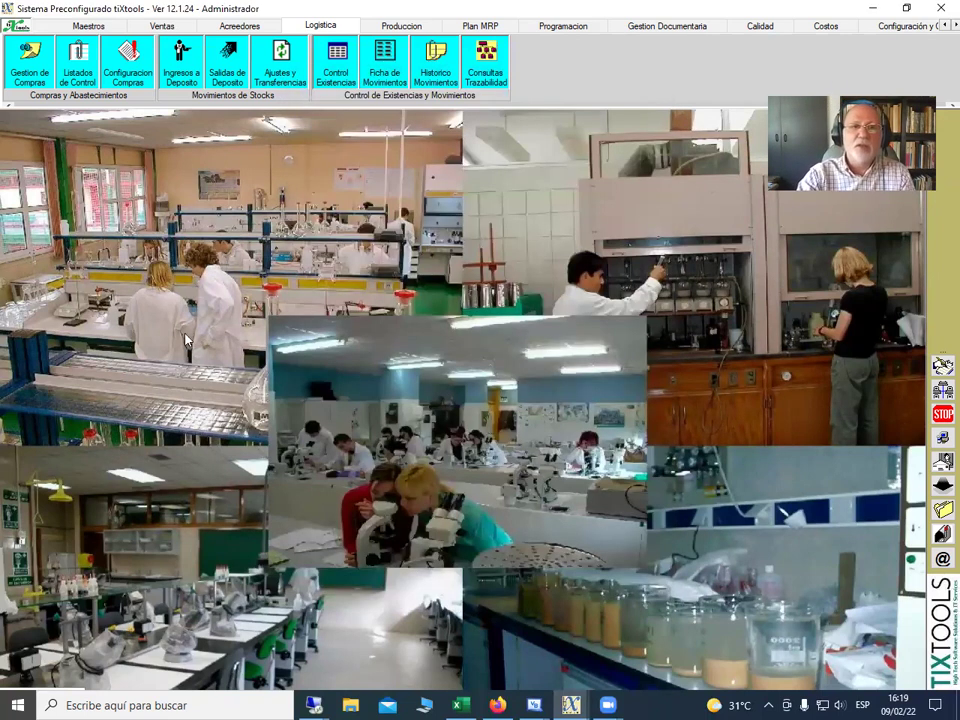
- Open the stock movements card and look up product 2046, ALUMINIO IBU 400 PLUS x 208 mm
left_click(383, 65)
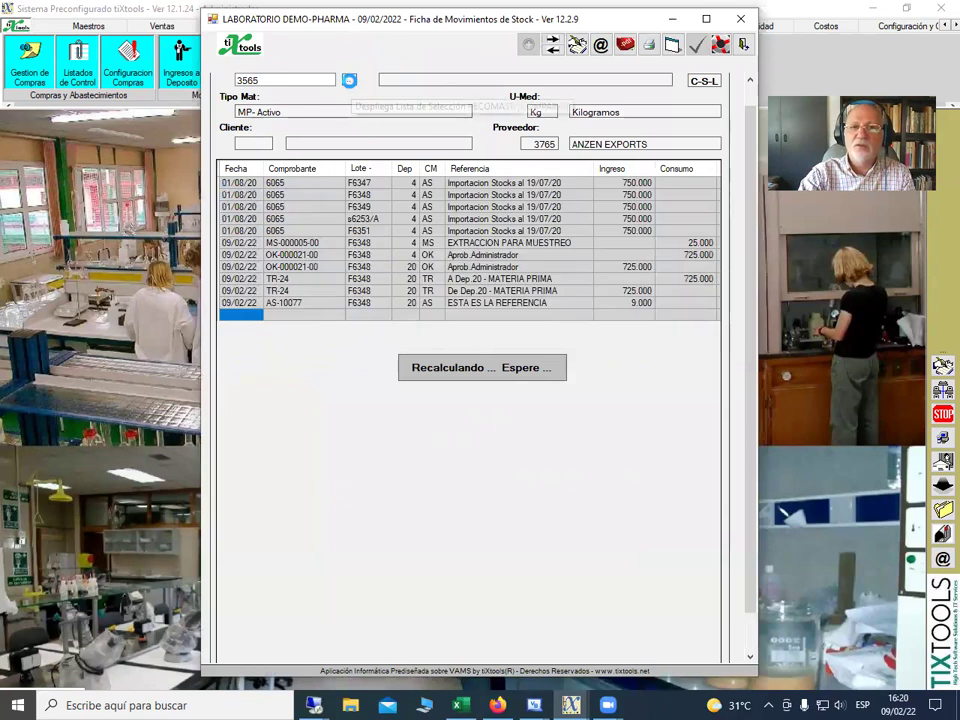
left_click(349, 82)
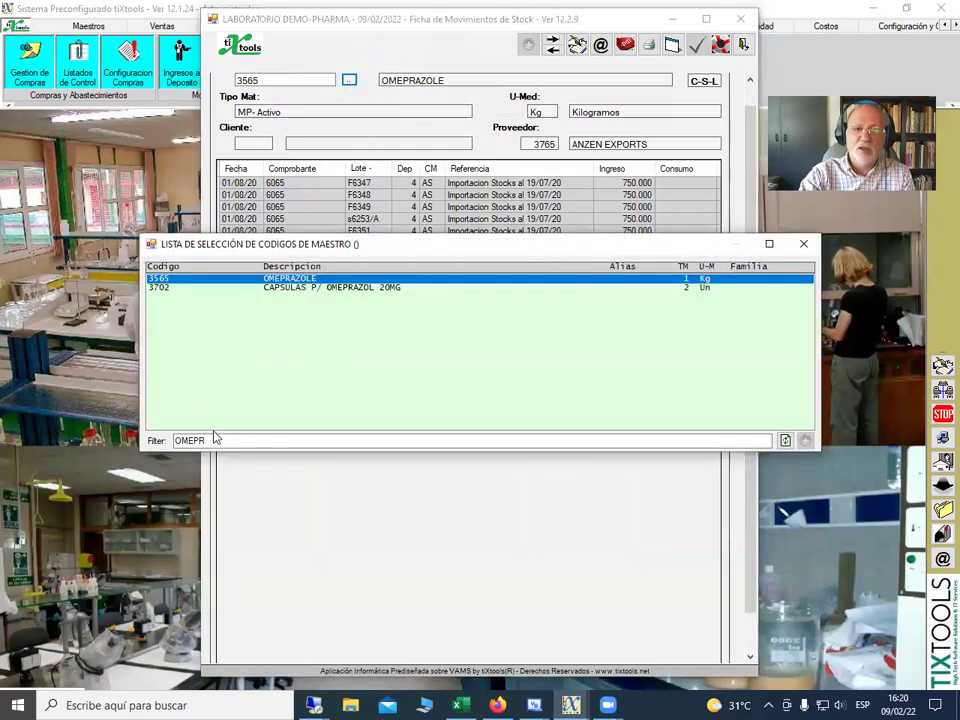
left_click_drag(213, 437, 179, 437)
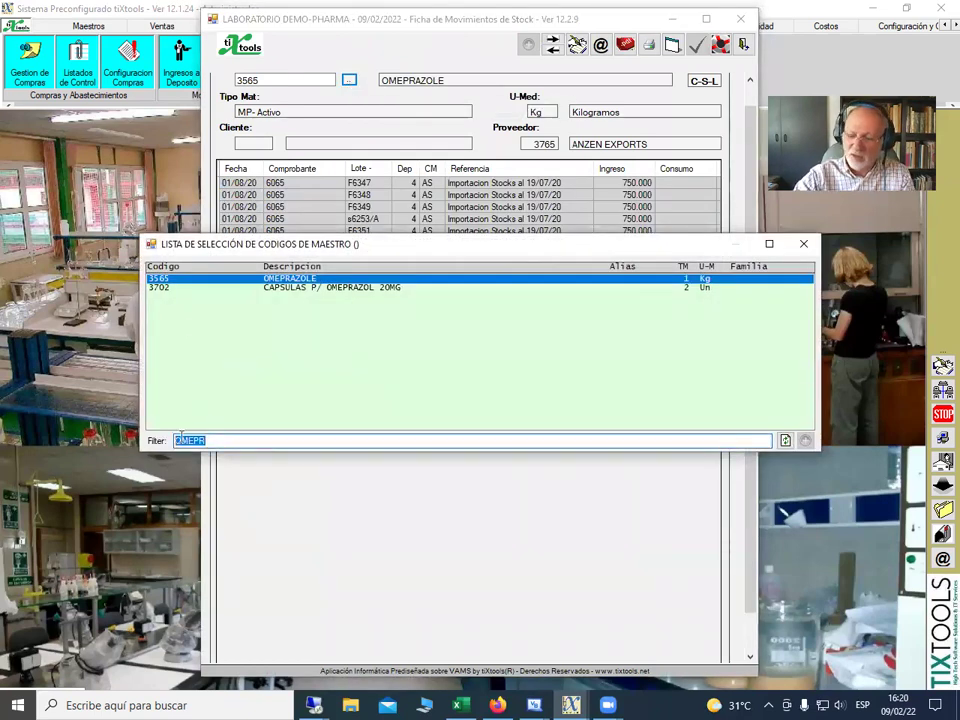
type("204")
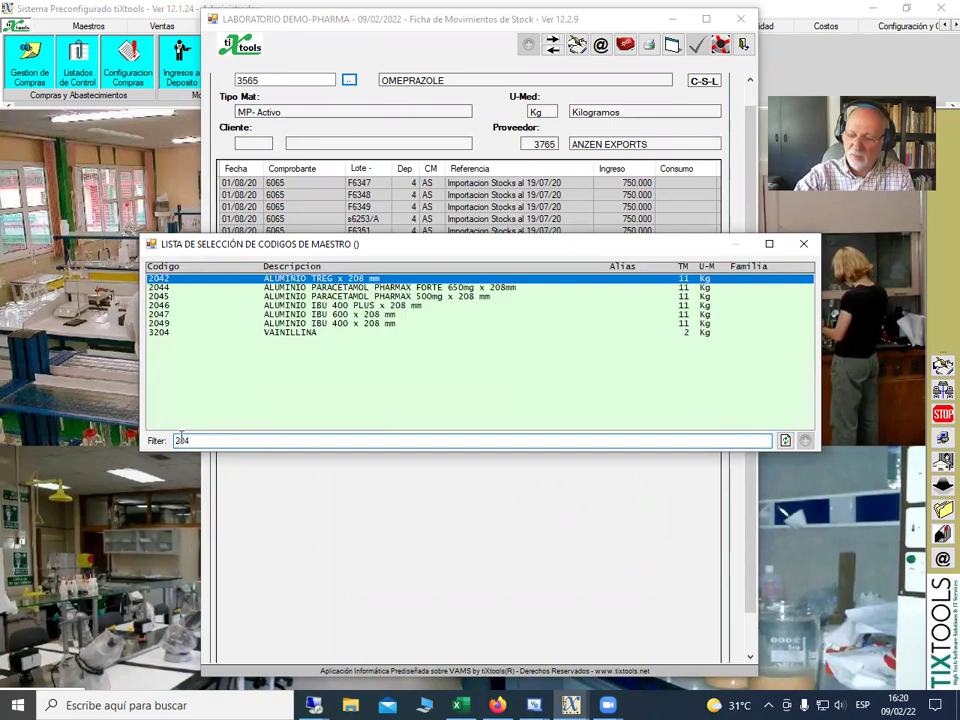
type("6")
key("Tab")
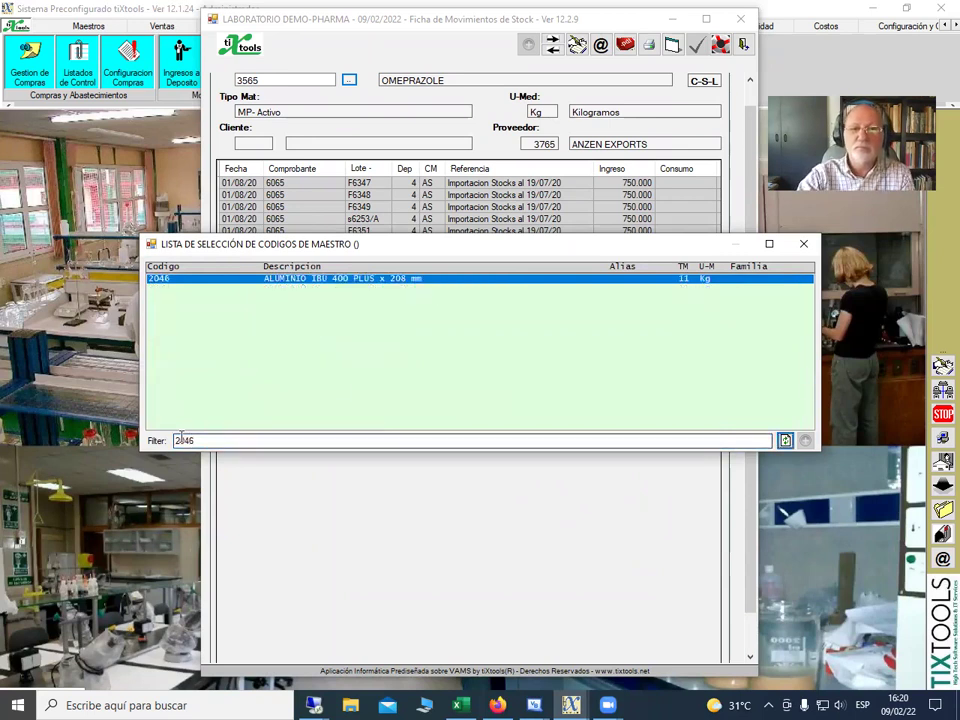
double_click(395, 284)
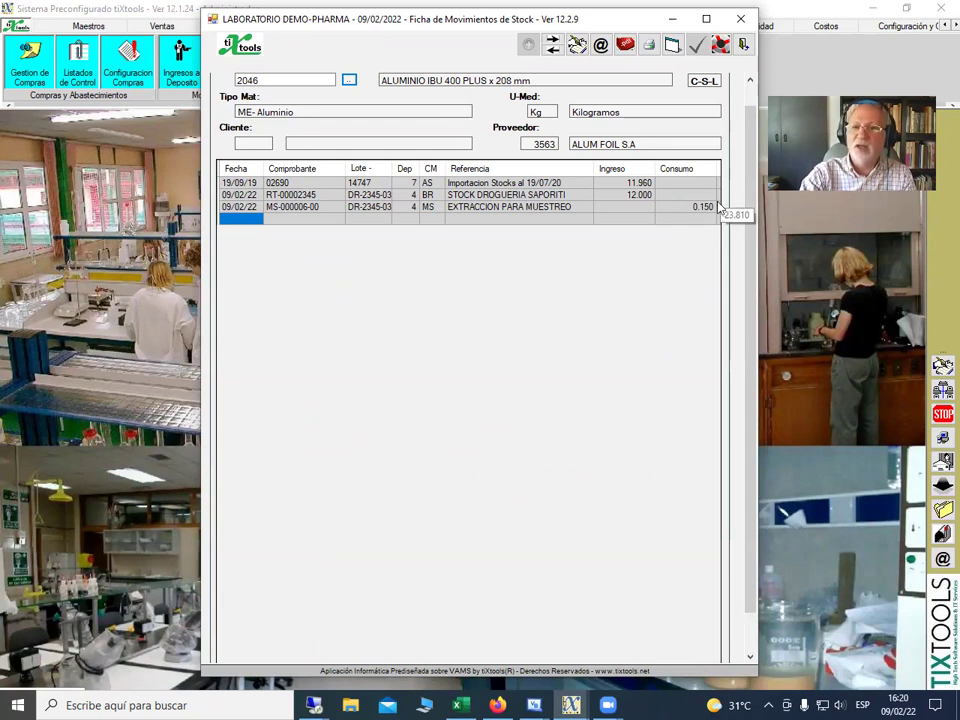
- Examine the product's receipt and sampling movements with their references, income and consumption, and close the card
left_click_drag(590, 168, 562, 130)
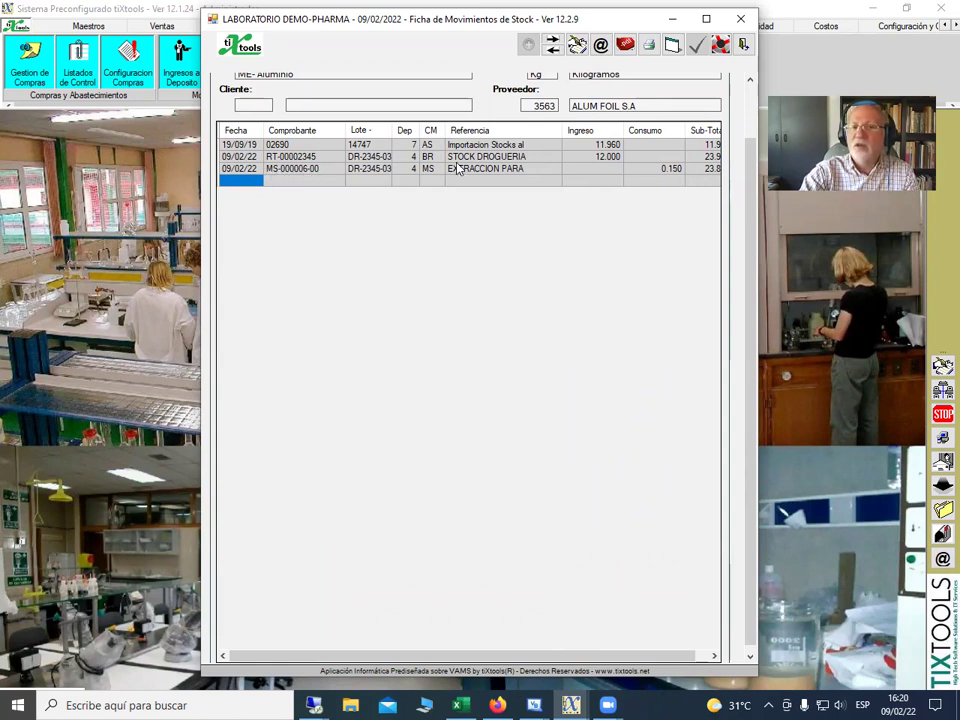
left_click_drag(563, 124, 595, 124)
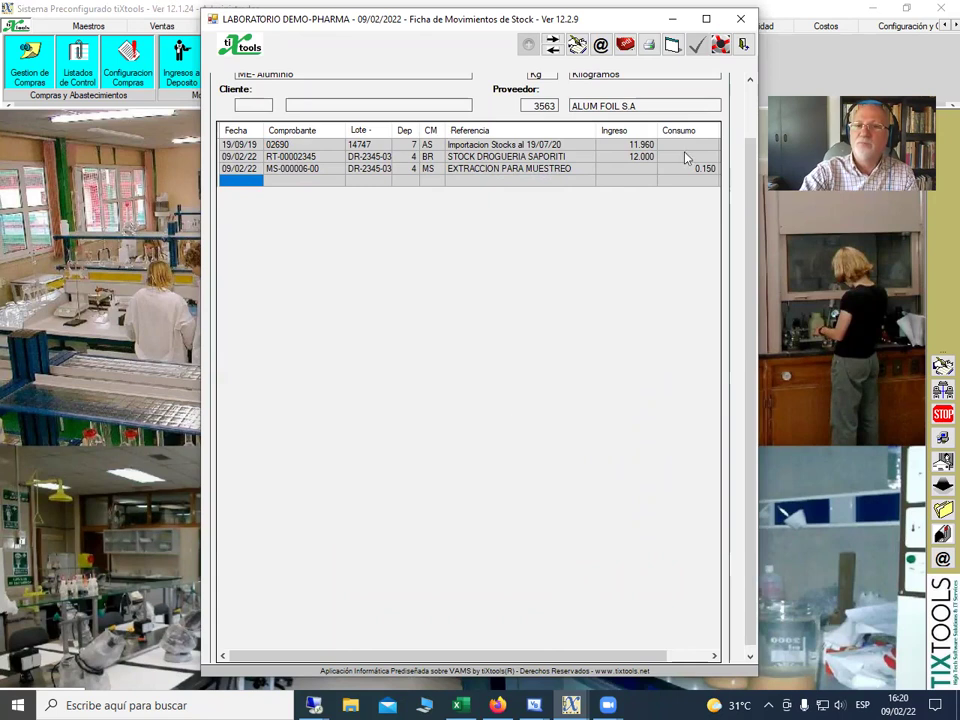
left_click(745, 47)
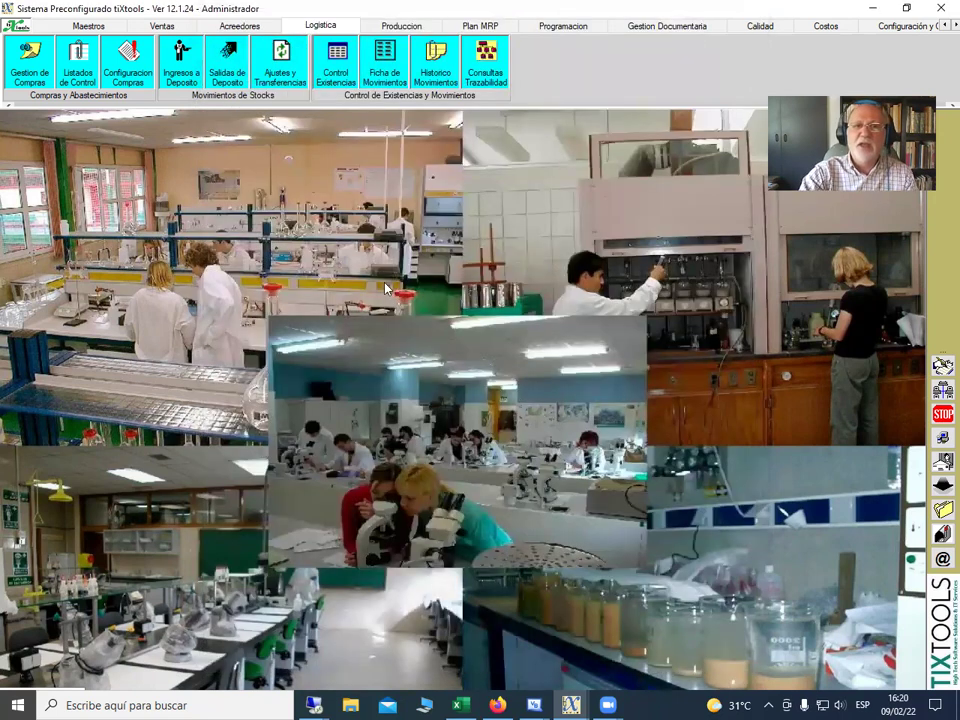
- Open the lot approval/rejection form and load lot DR-2345-03 from deposit 4, MATERIA PRIMA EN CUARENTENA
left_click(180, 62)
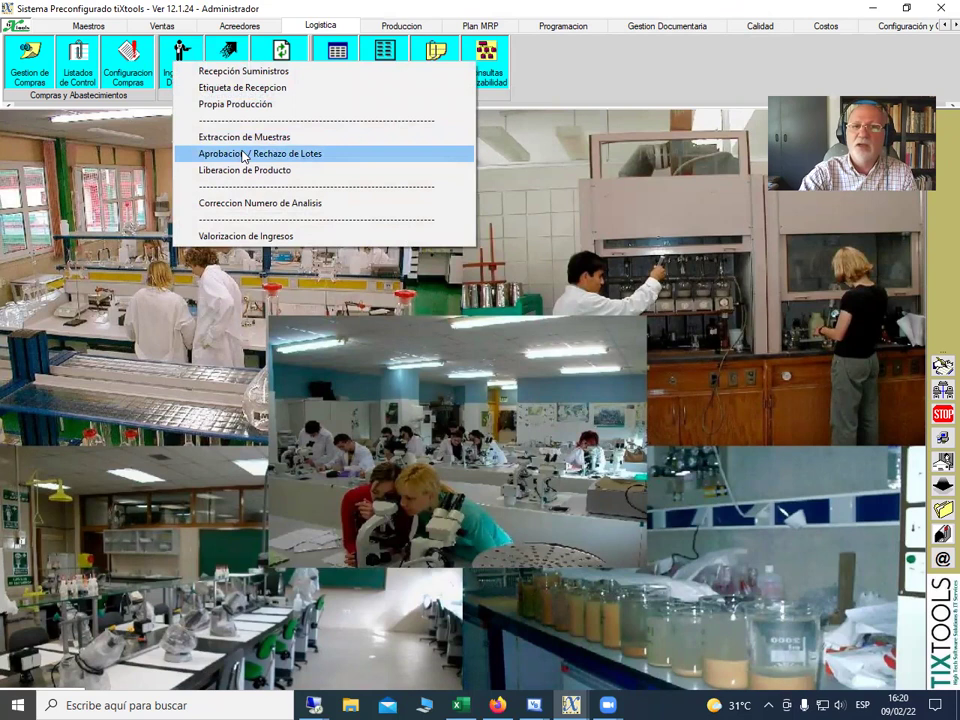
left_click(241, 157)
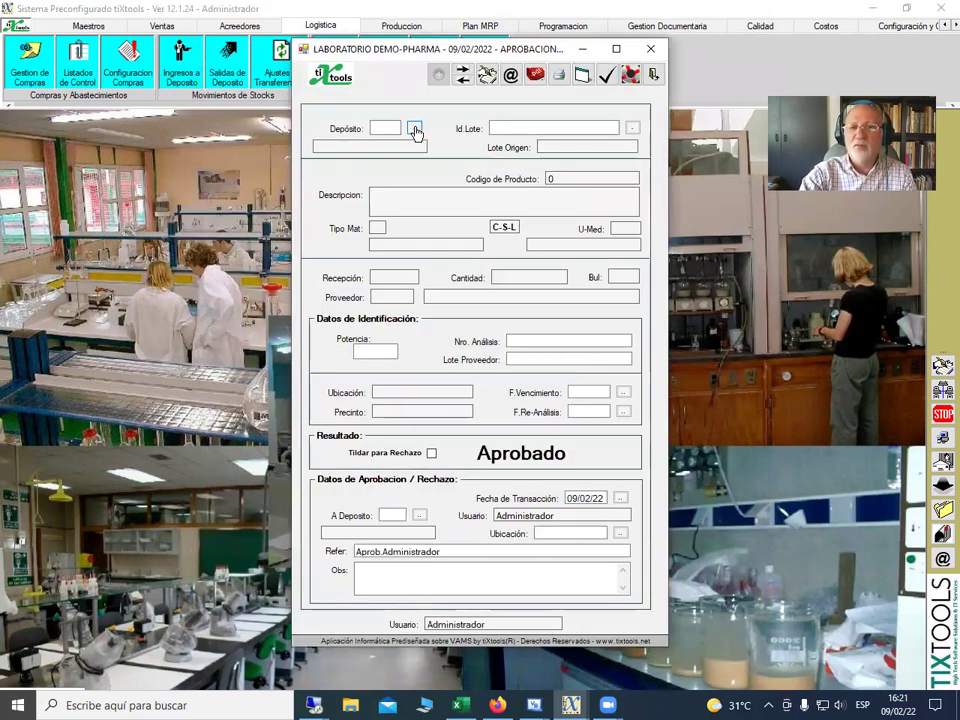
left_click(415, 128)
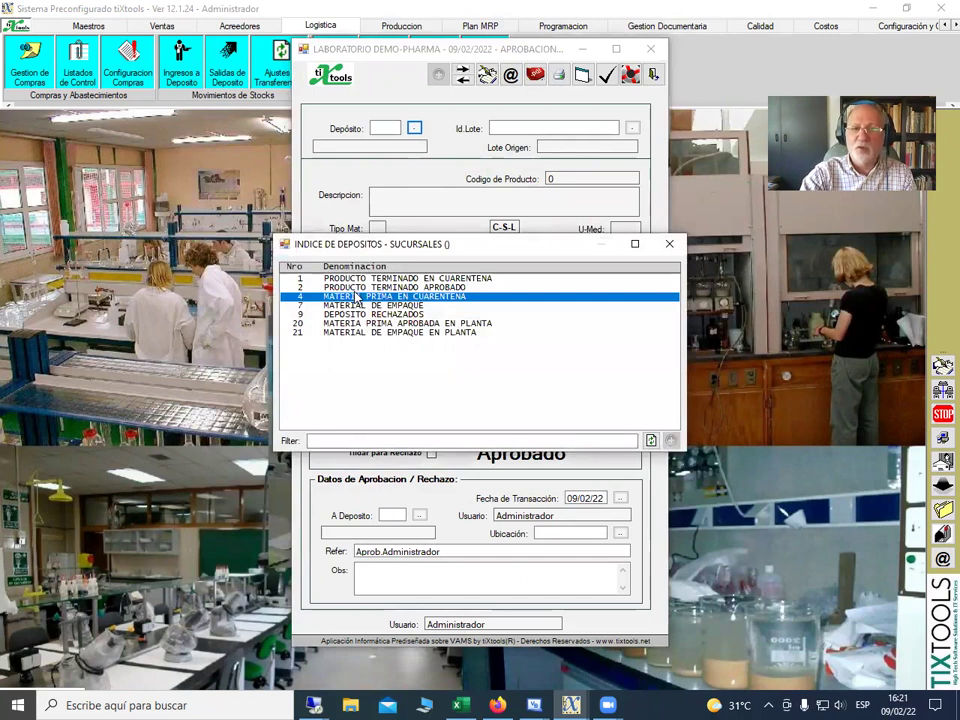
double_click(357, 300)
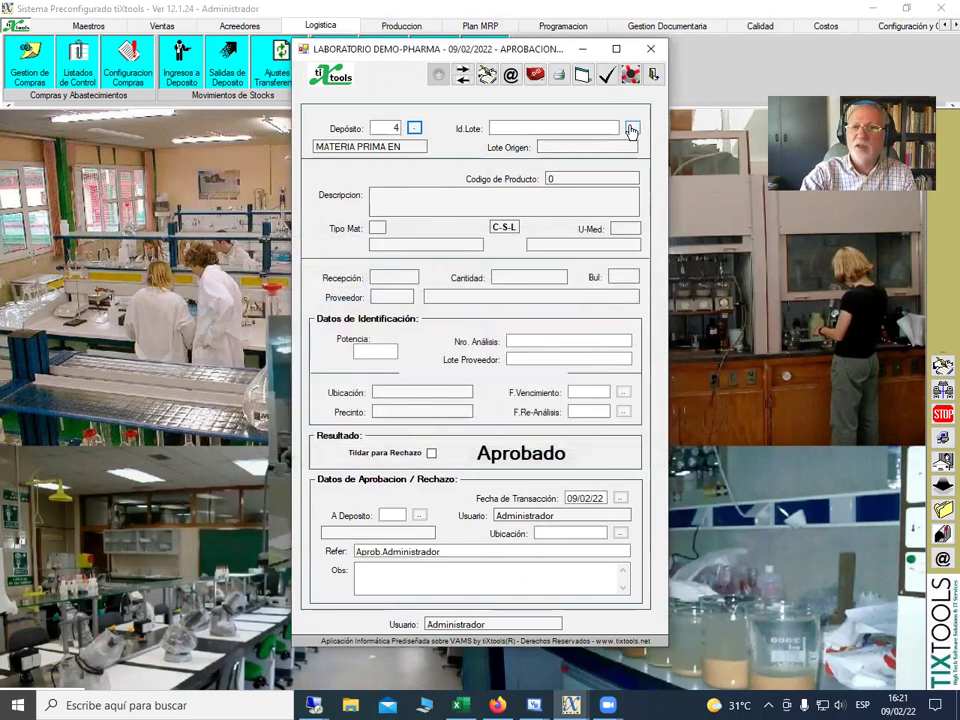
left_click(630, 127)
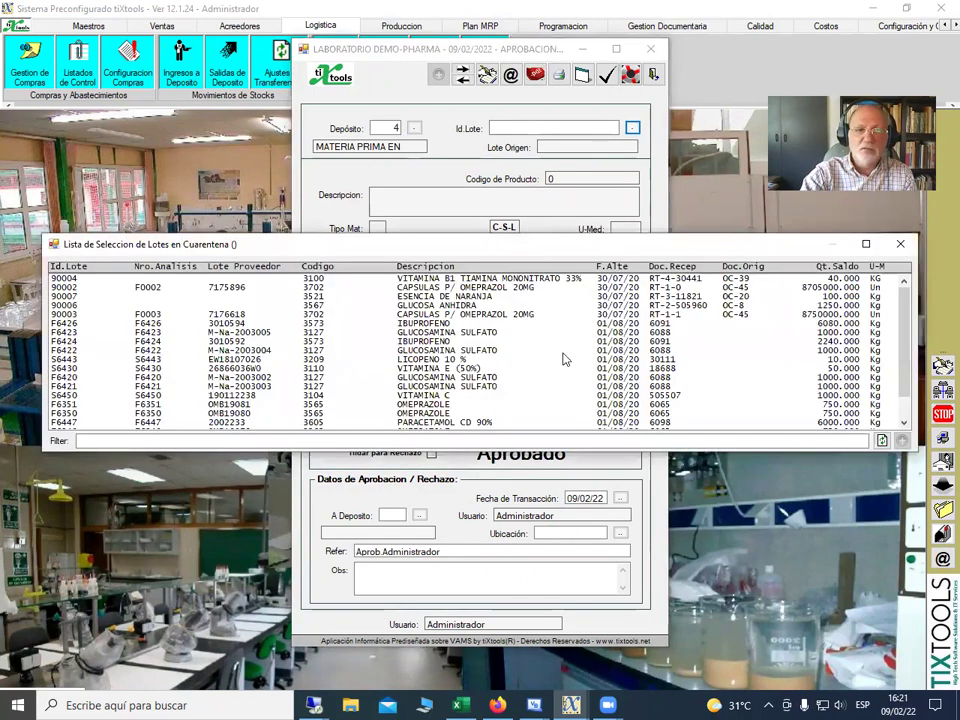
scroll(900, 343, "down", 1)
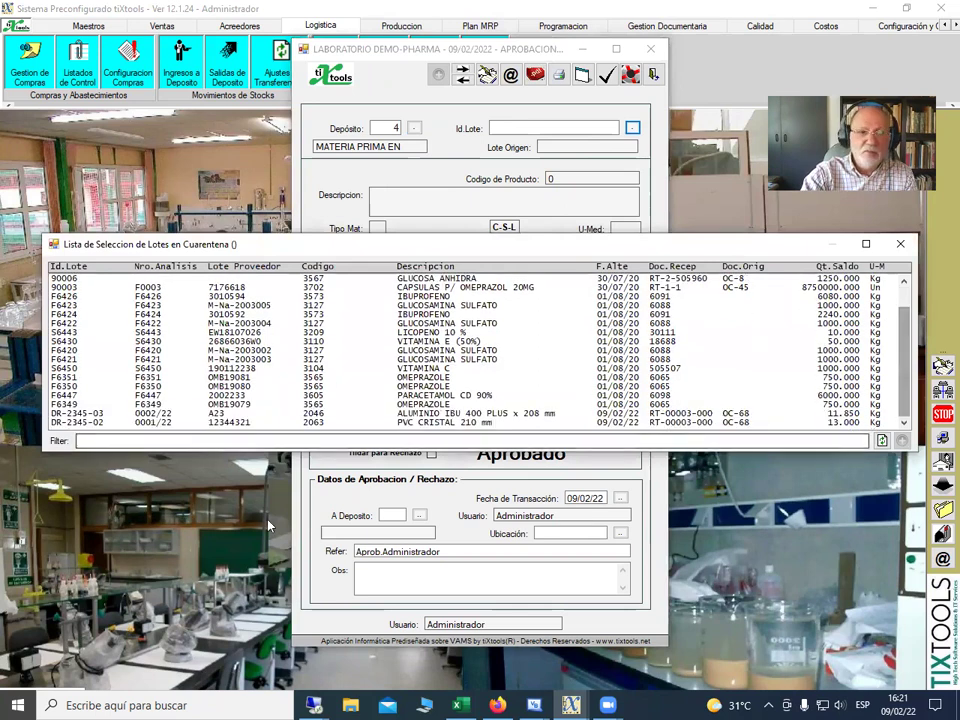
double_click(110, 412)
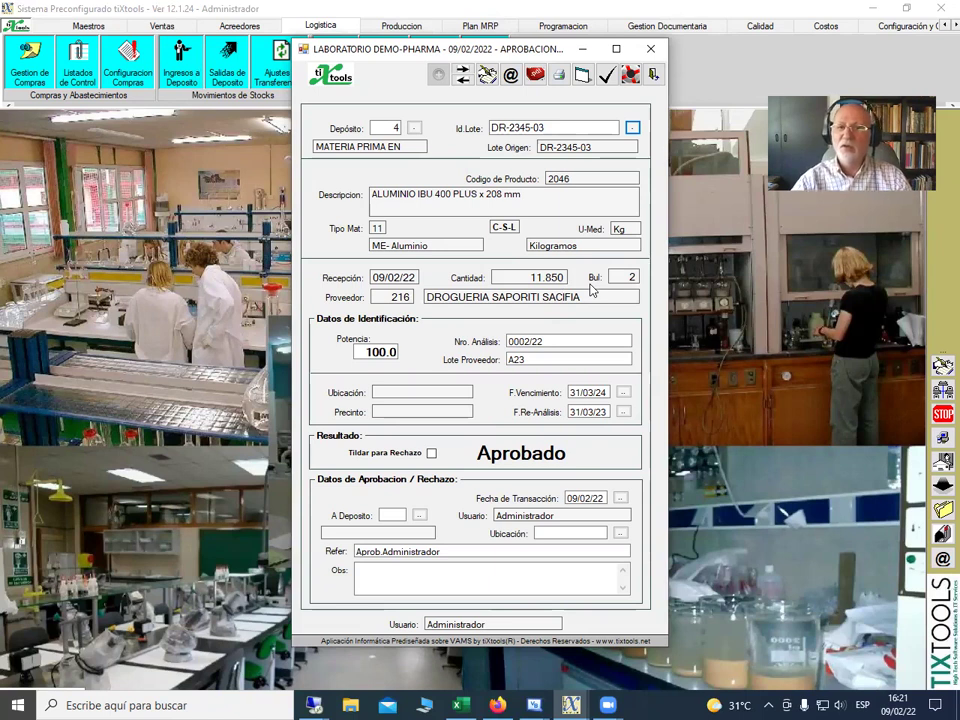
- Check the lot's analysis number and supplier lot, and change the month of its re-analysis date to 09
left_click(535, 341)
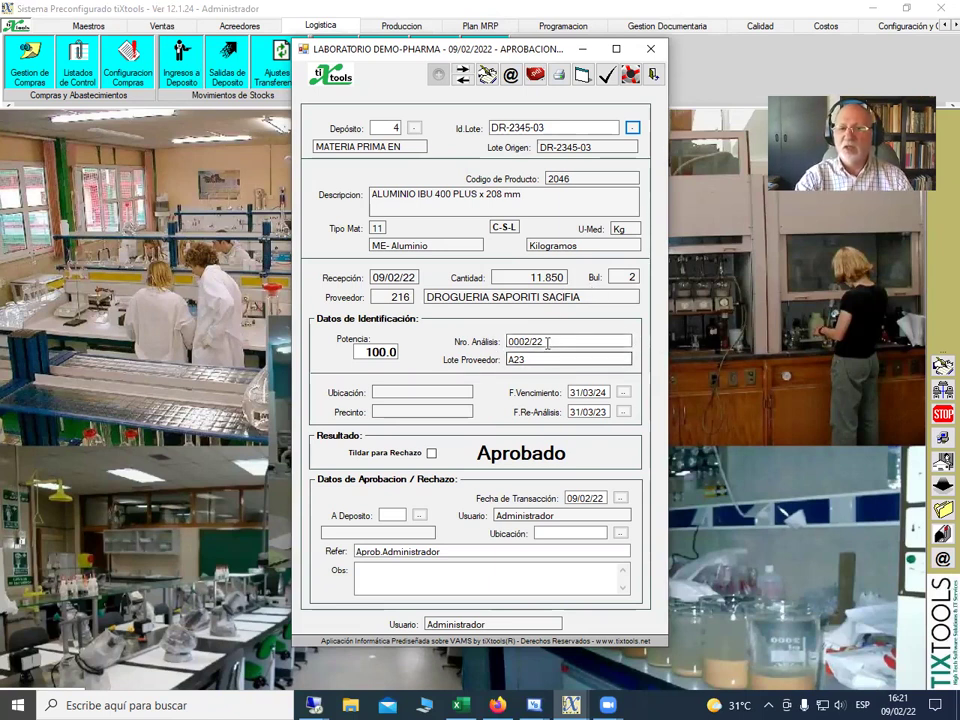
left_click(508, 361)
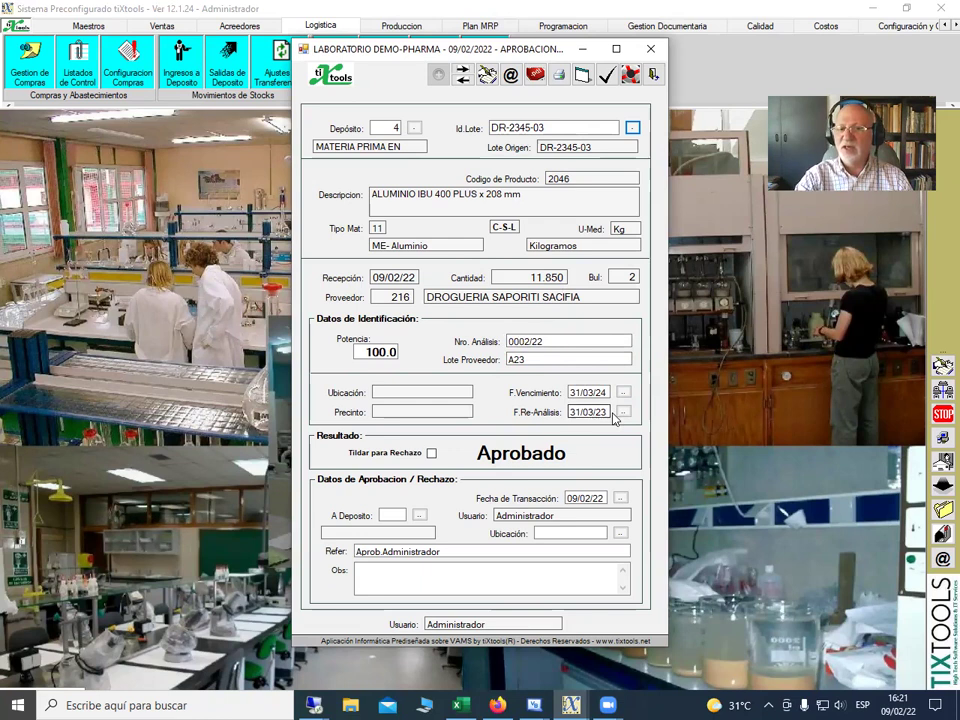
left_click(590, 411)
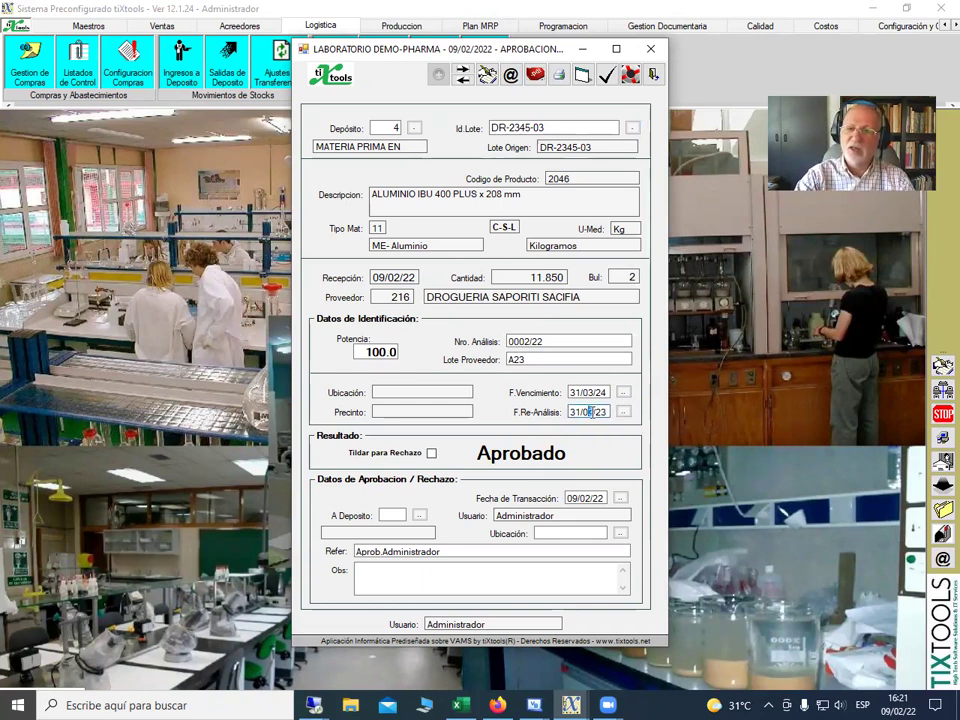
type("9")
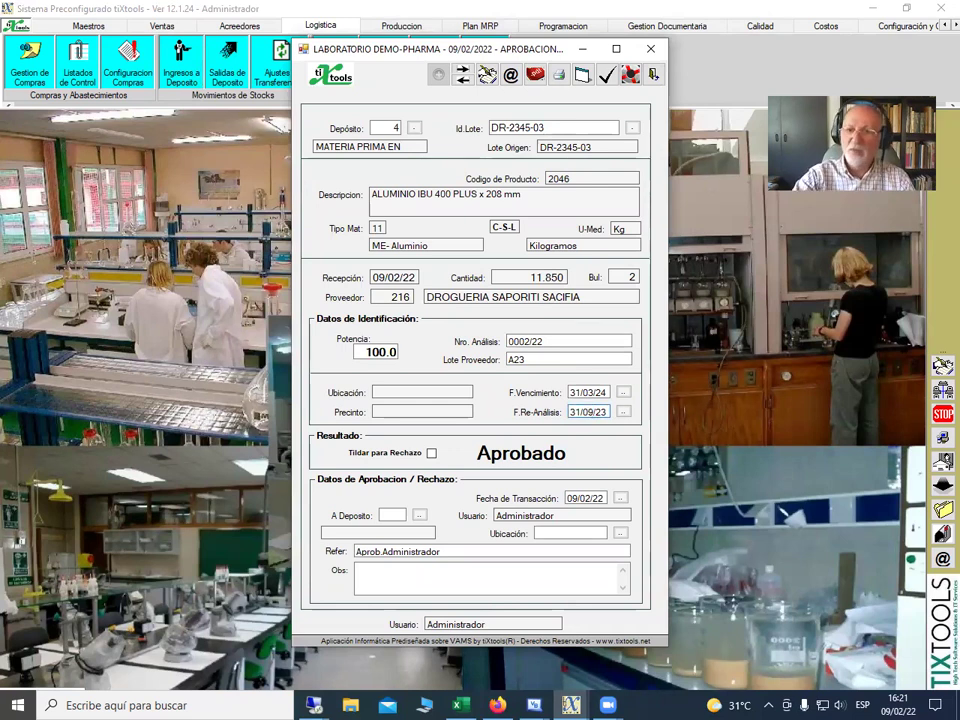
- Assign the approved lot to deposit 20, MATERIA PRIMA APROBADA EN PLANTA, at location PASILLO1-A-07
left_click(419, 516)
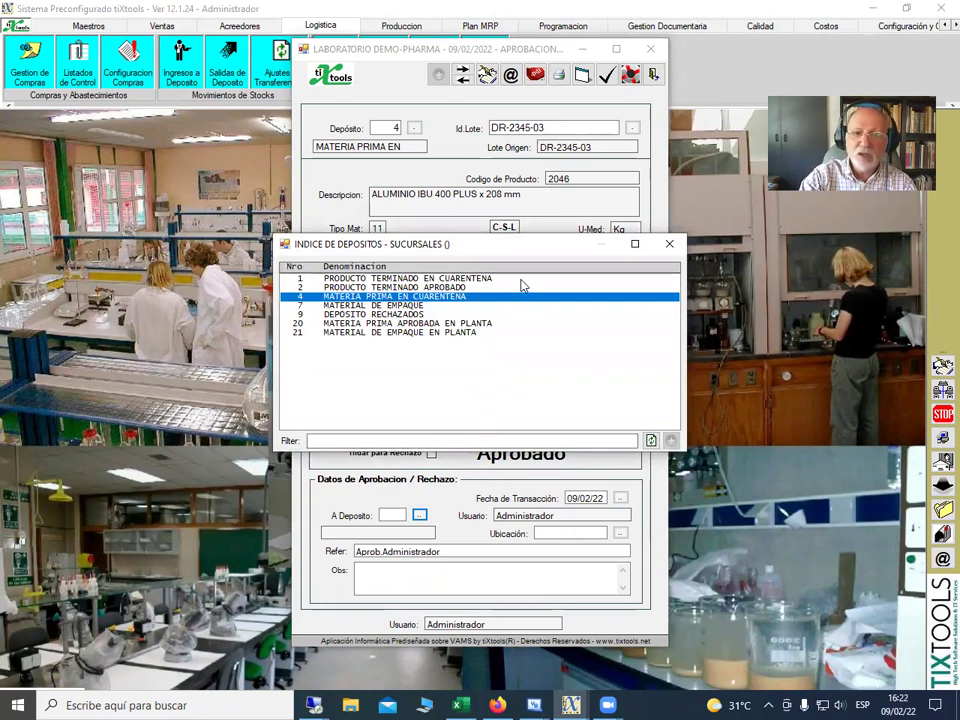
double_click(427, 324)
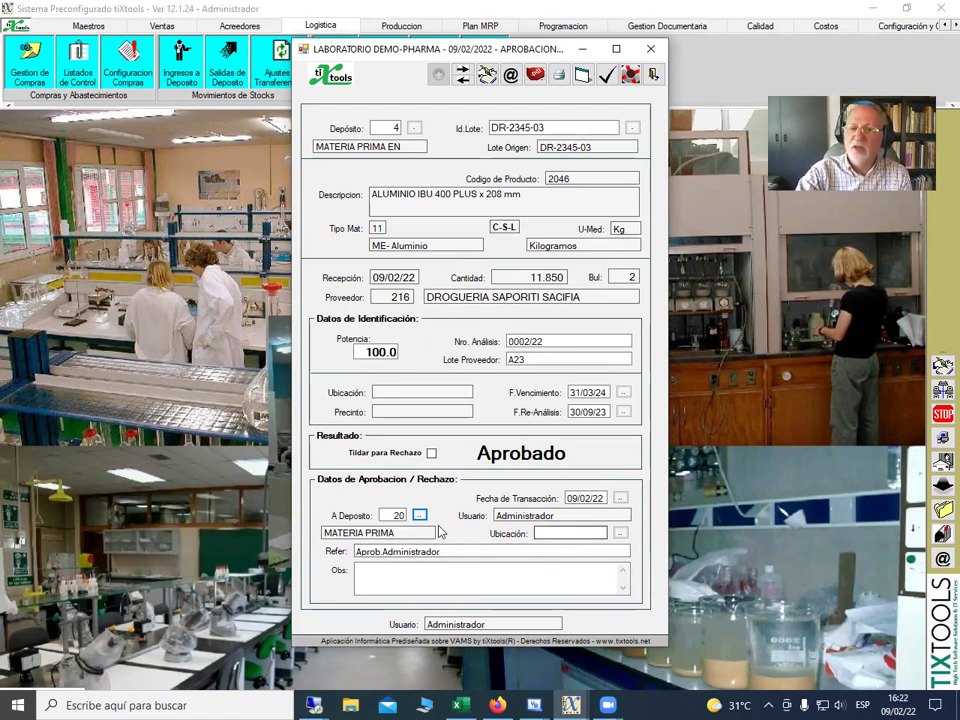
left_click(620, 534)
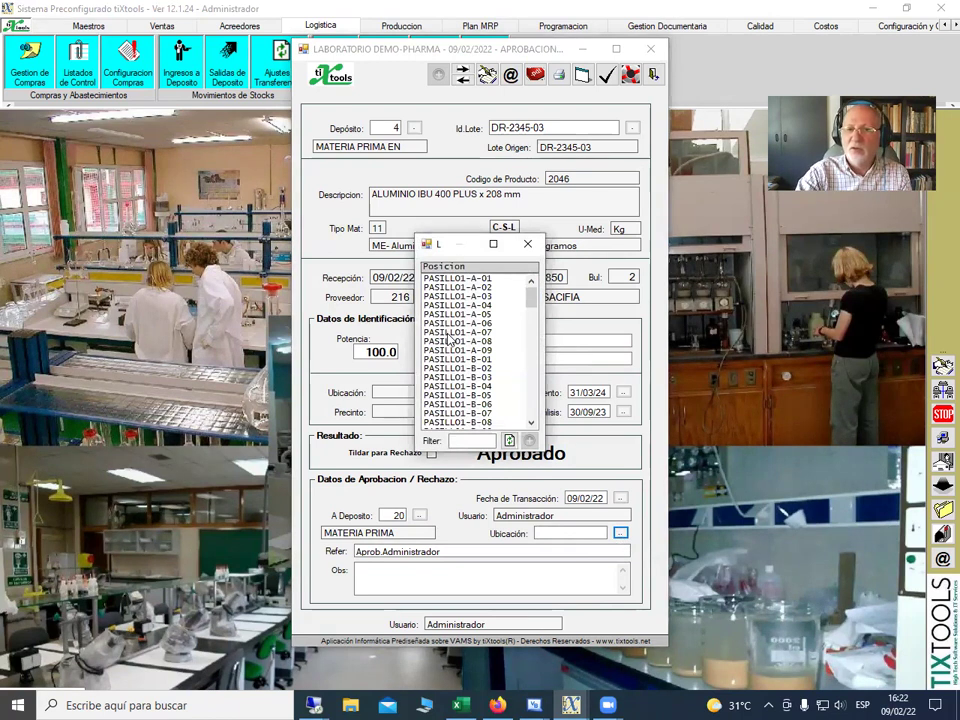
double_click(448, 332)
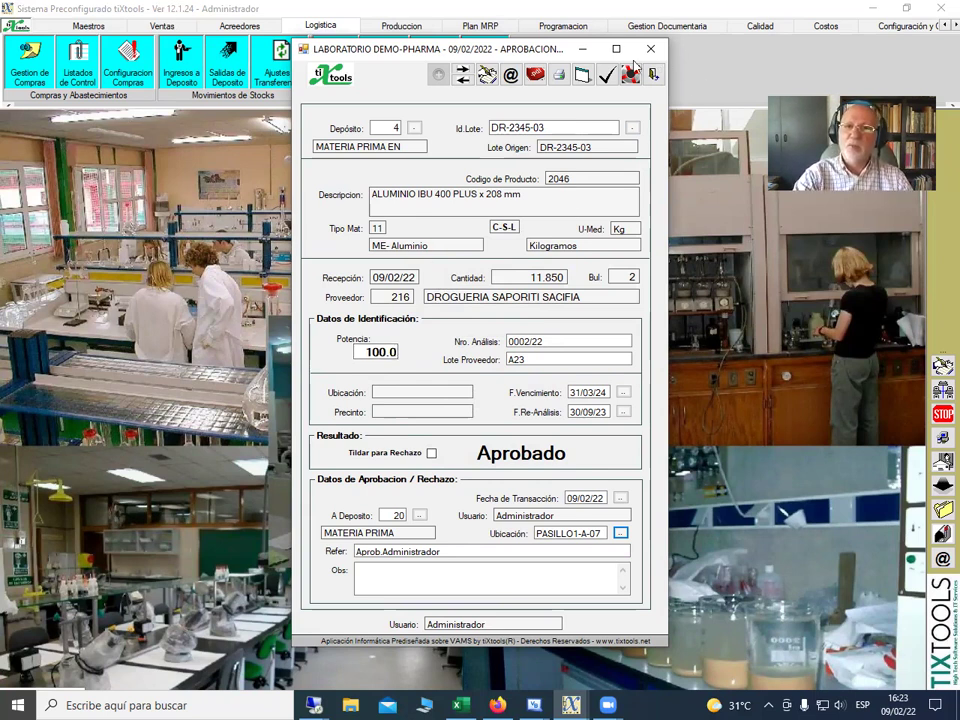
- Save the lot's approval, accept the proposed number of packages and dismiss the label message
left_click(607, 77)
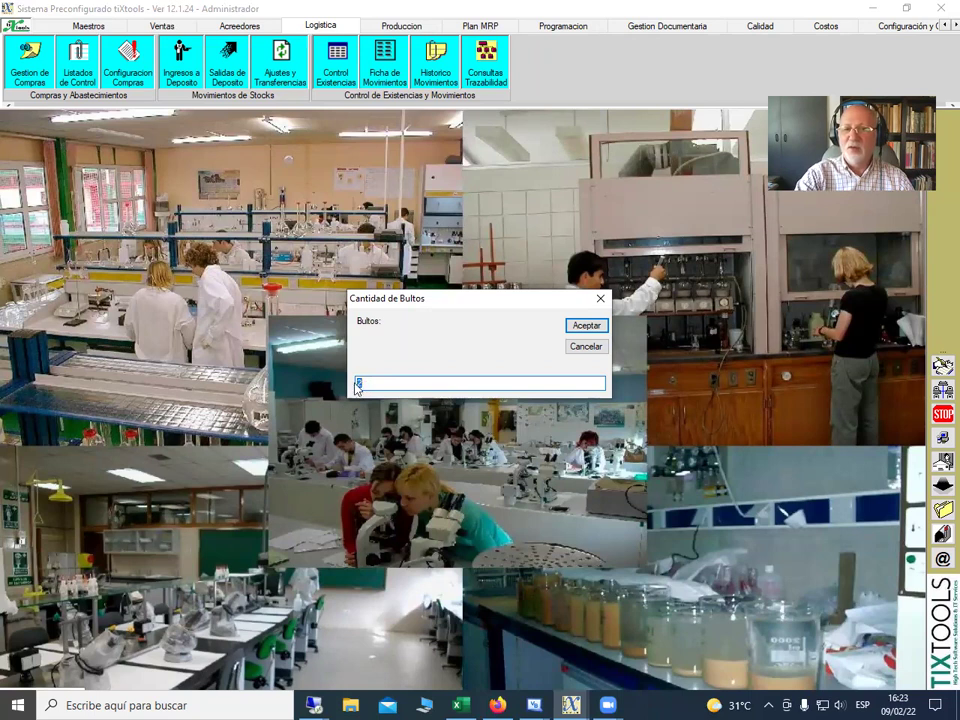
left_click(586, 327)
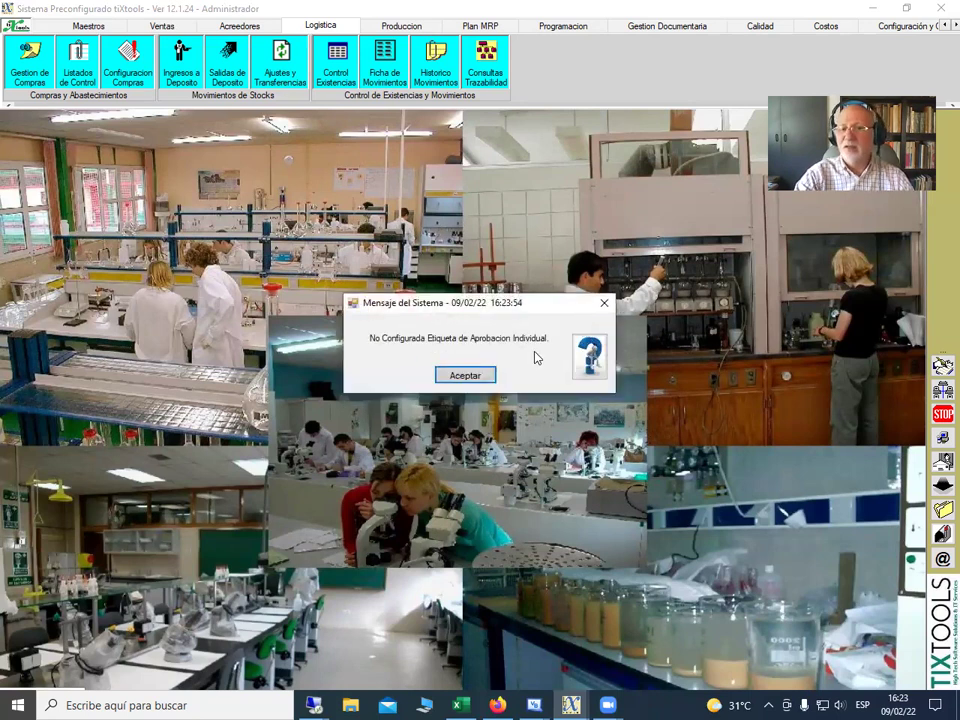
left_click(465, 376)
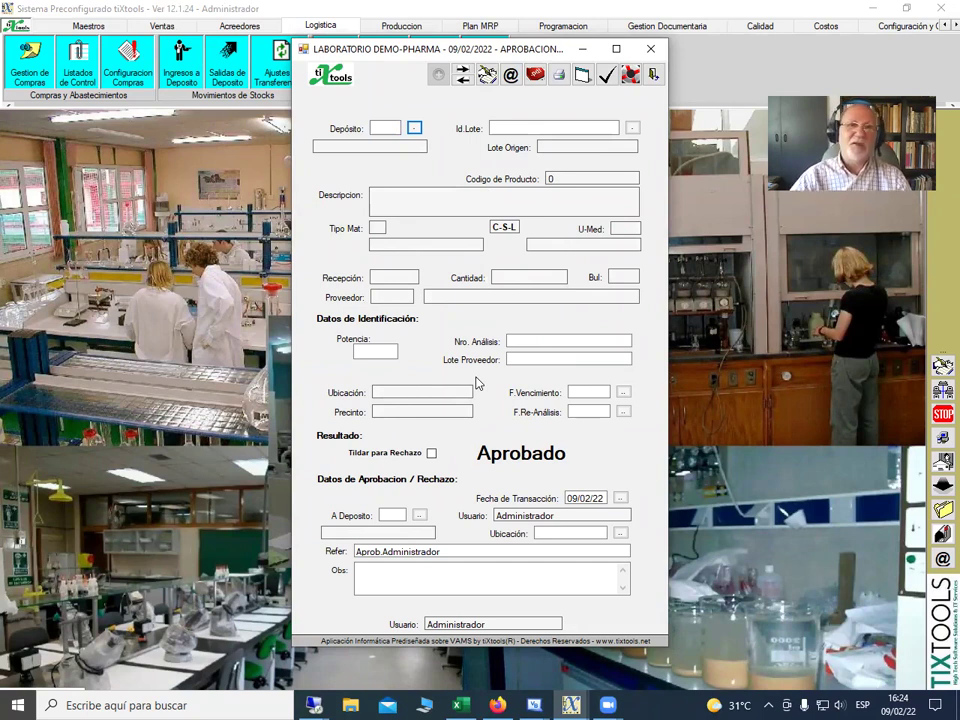
- Load lot F6423 of product 3127, GLUCOSAMINA SULFATO, from deposit 4, MATERIA PRIMA EN CUARENTENA, into the approval/rejection form
left_click(414, 133)
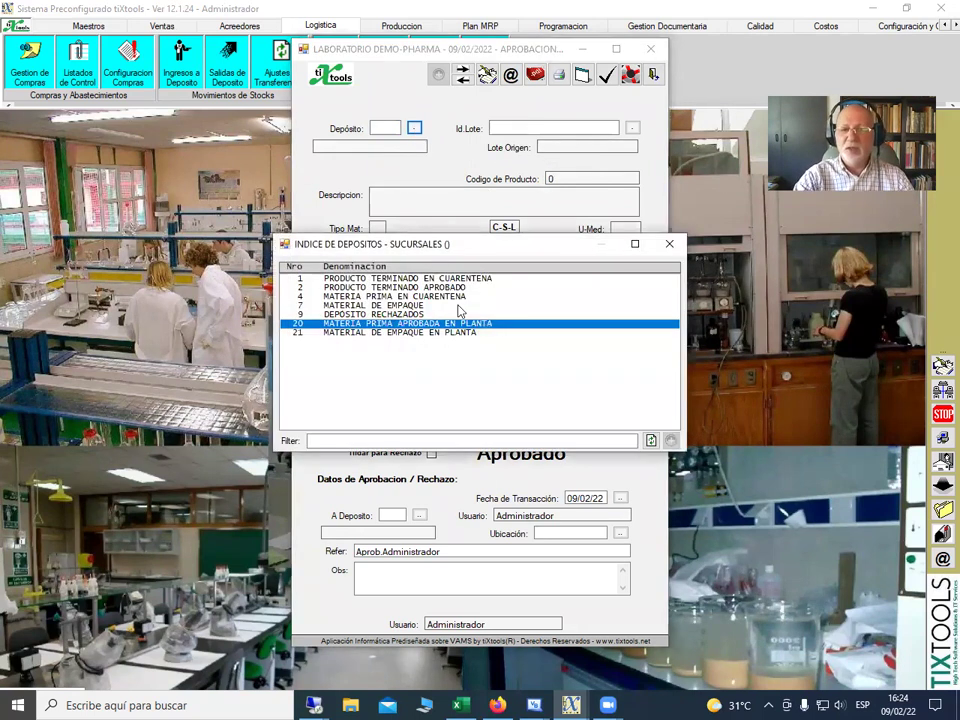
left_click(356, 297)
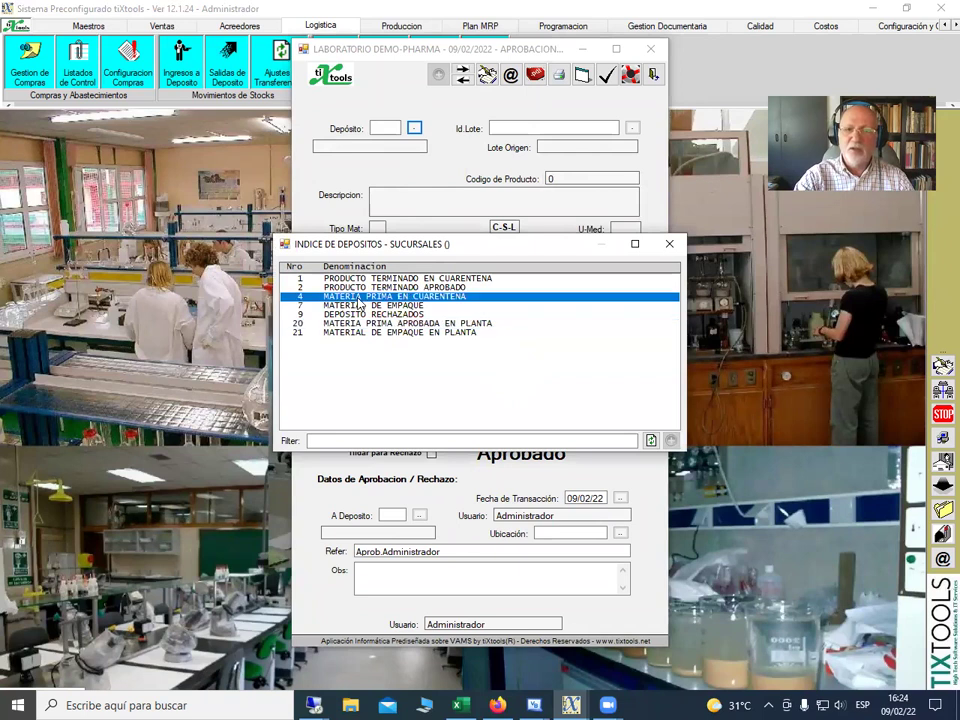
double_click(356, 297)
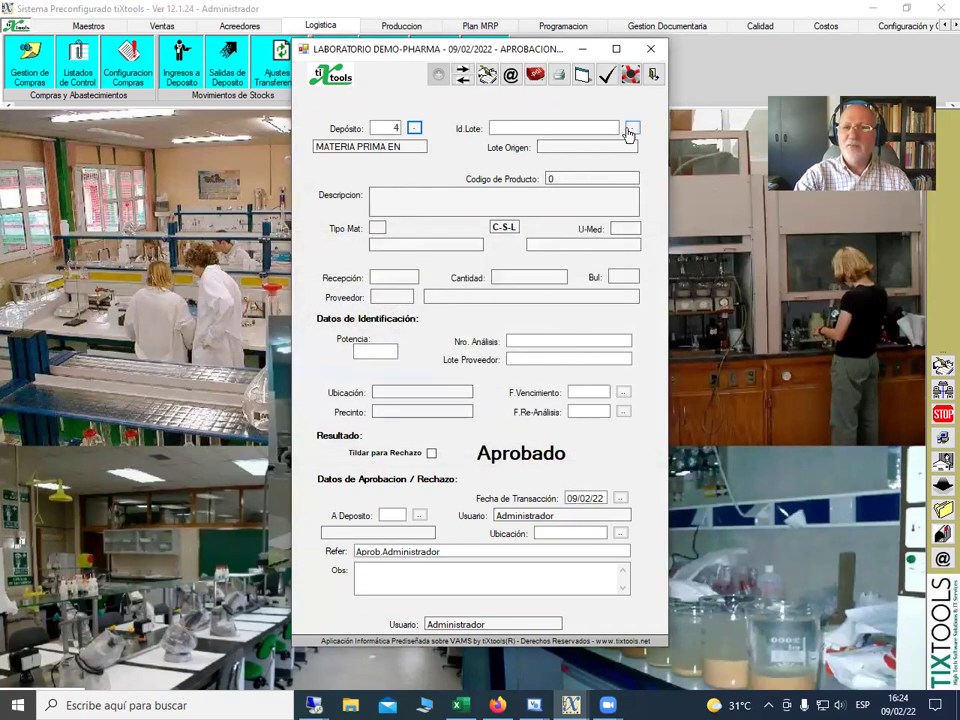
left_click(632, 131)
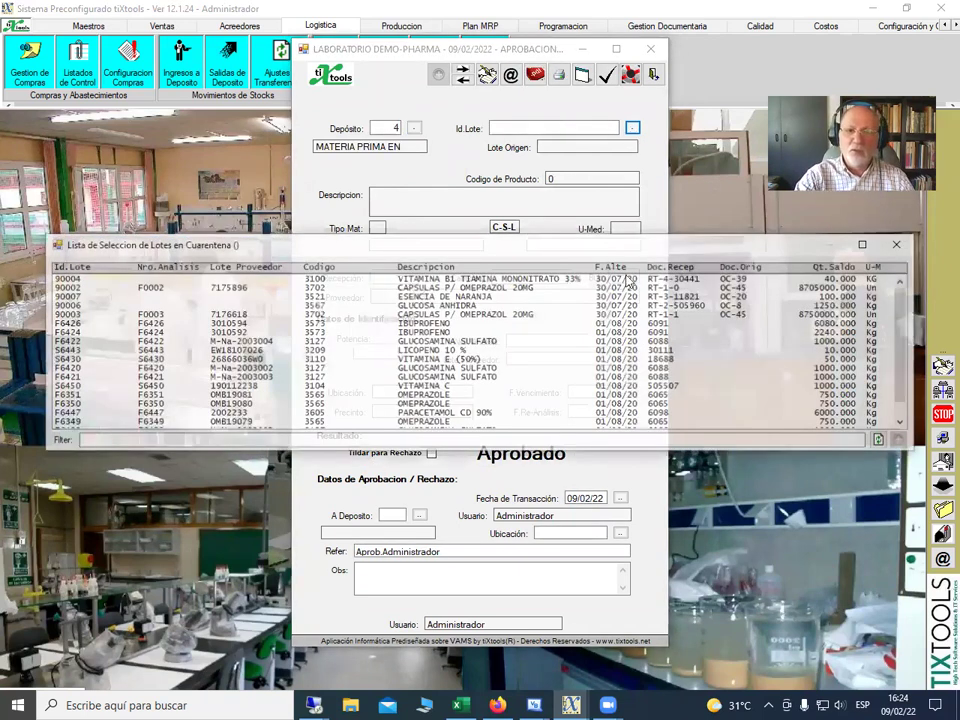
scroll(903, 318, "down", 1)
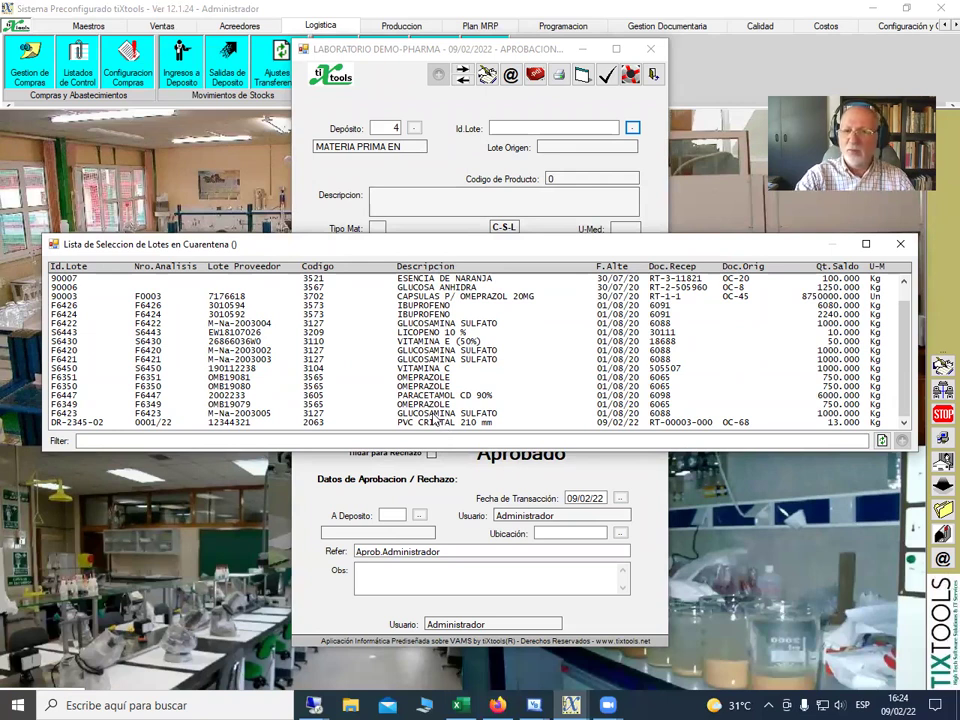
double_click(435, 415)
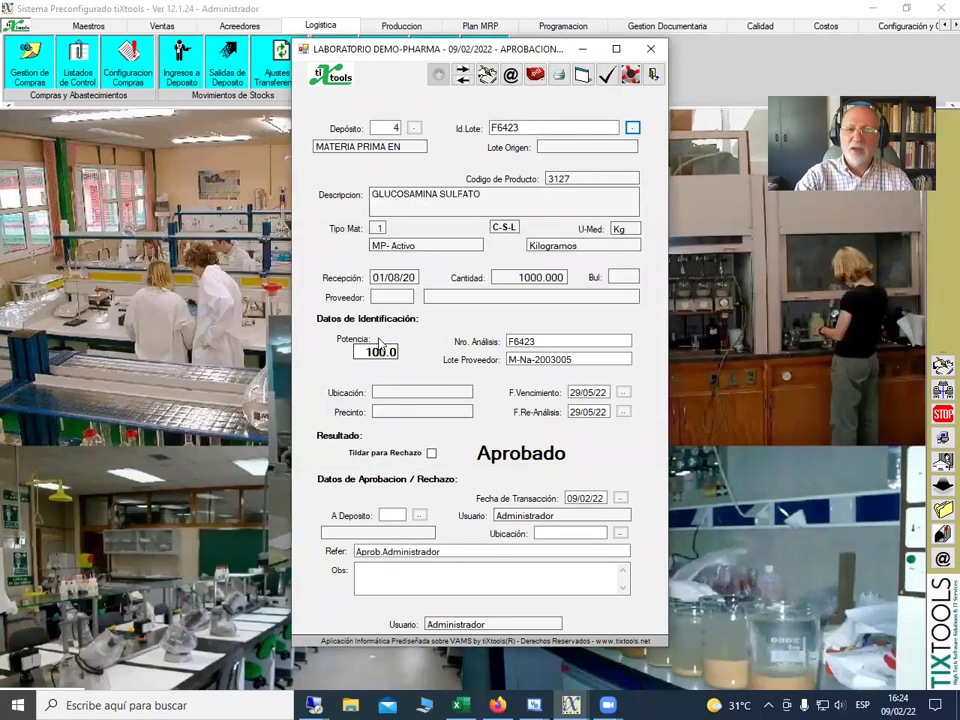
- Set the potency of lot F6423 to 92.3 and mark the lot as rejected
left_click_drag(365, 352, 408, 345)
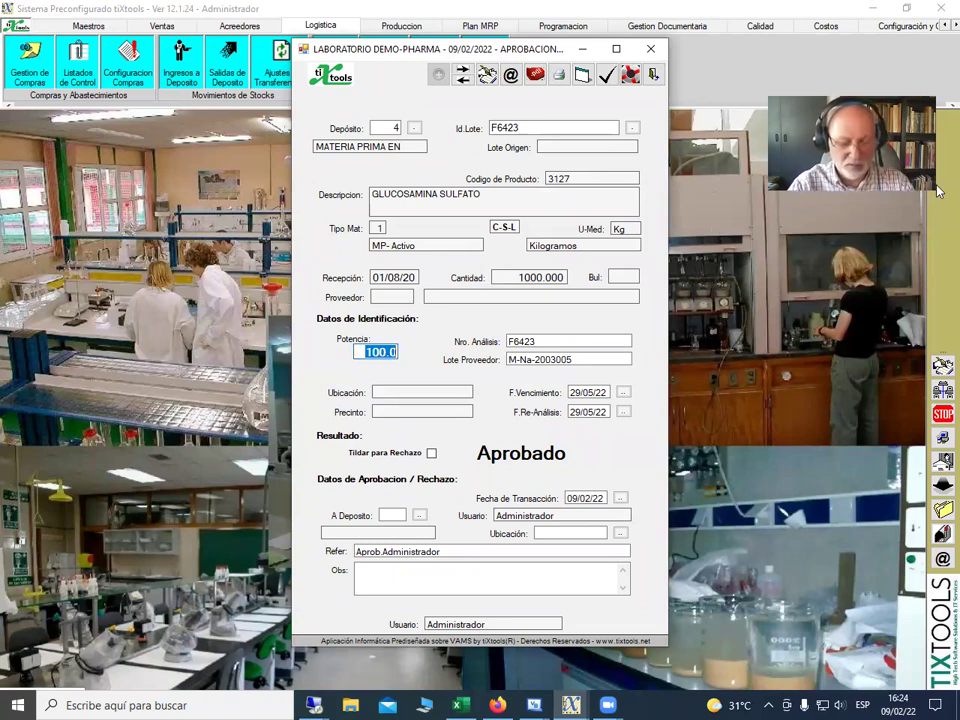
type("92.3")
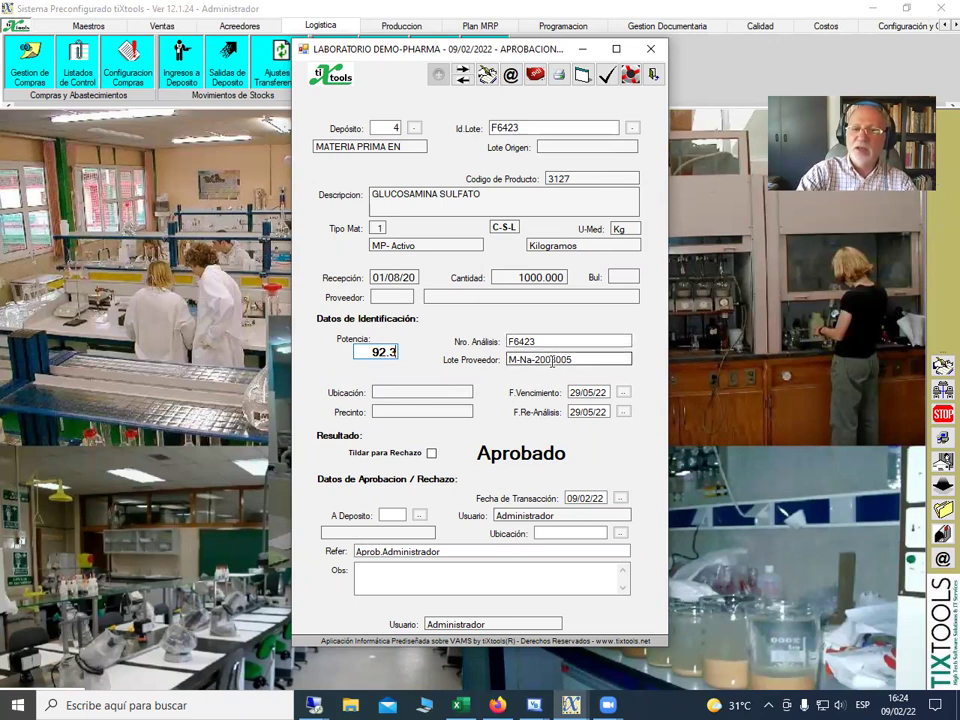
left_click(431, 454)
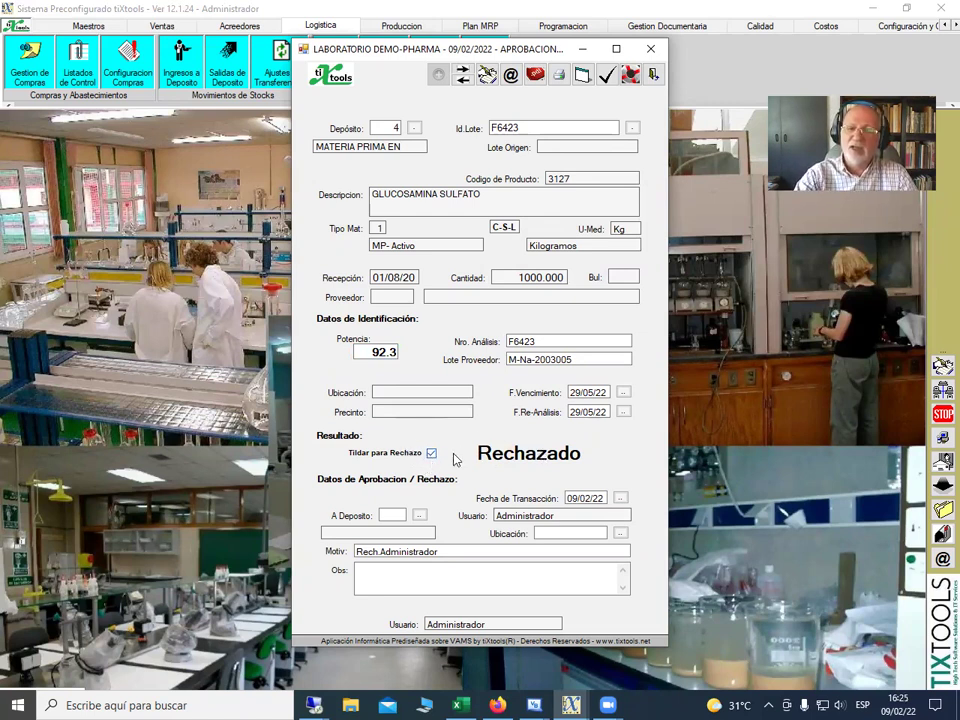
- Assign the rejected lot to deposit 9, DEPOSITO RECHAZADOS, save it with reason NO APTO PARA USO FARMACOLOGICO, and close the form
left_click(420, 516)
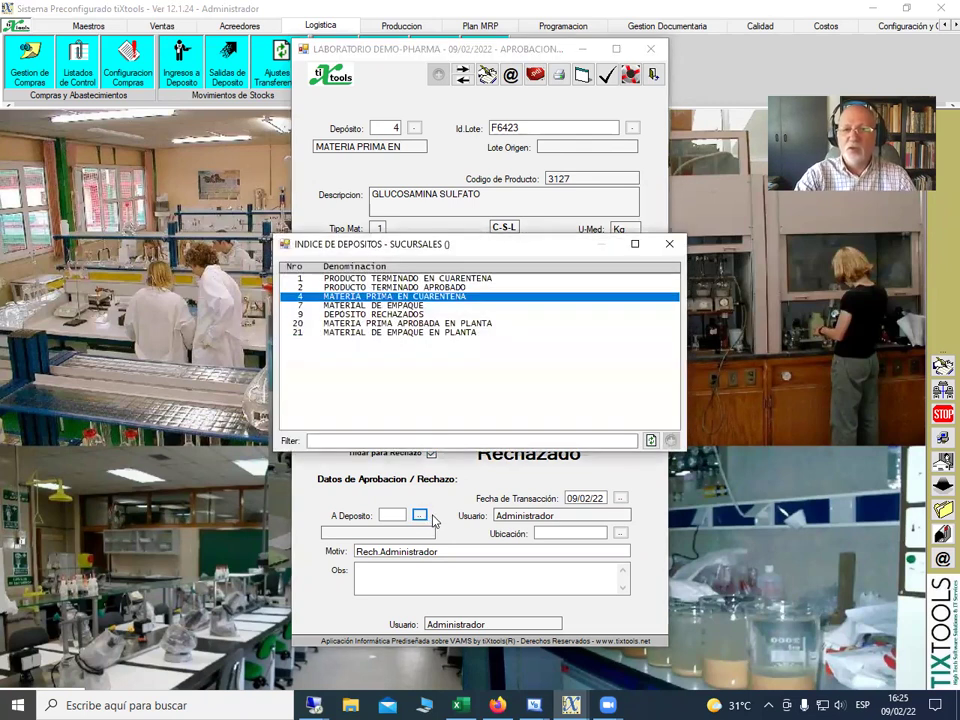
double_click(360, 314)
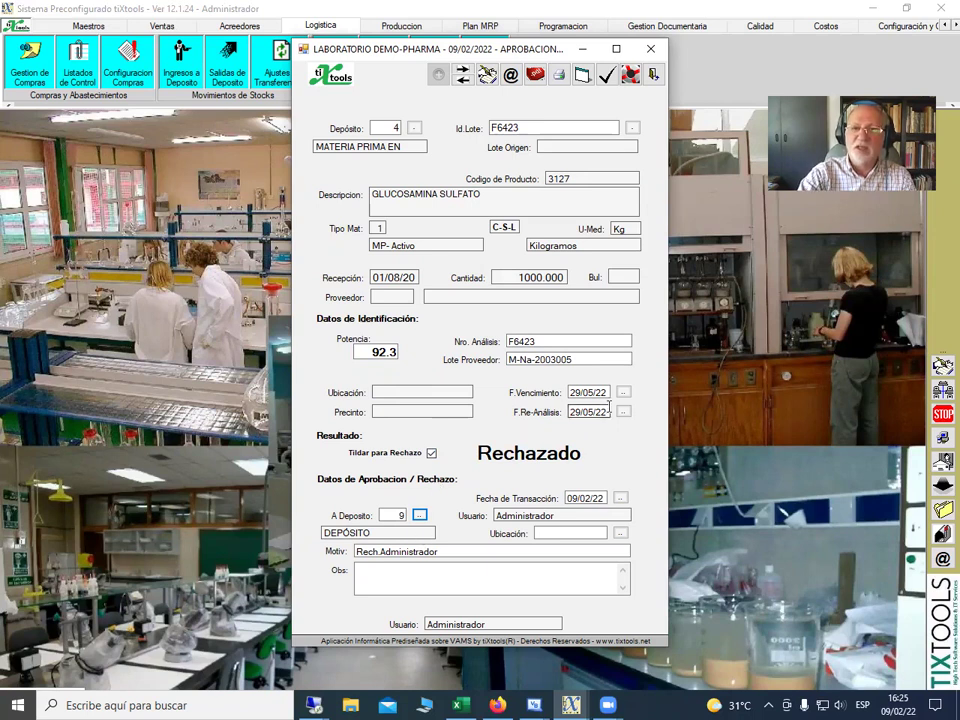
left_click(606, 77)
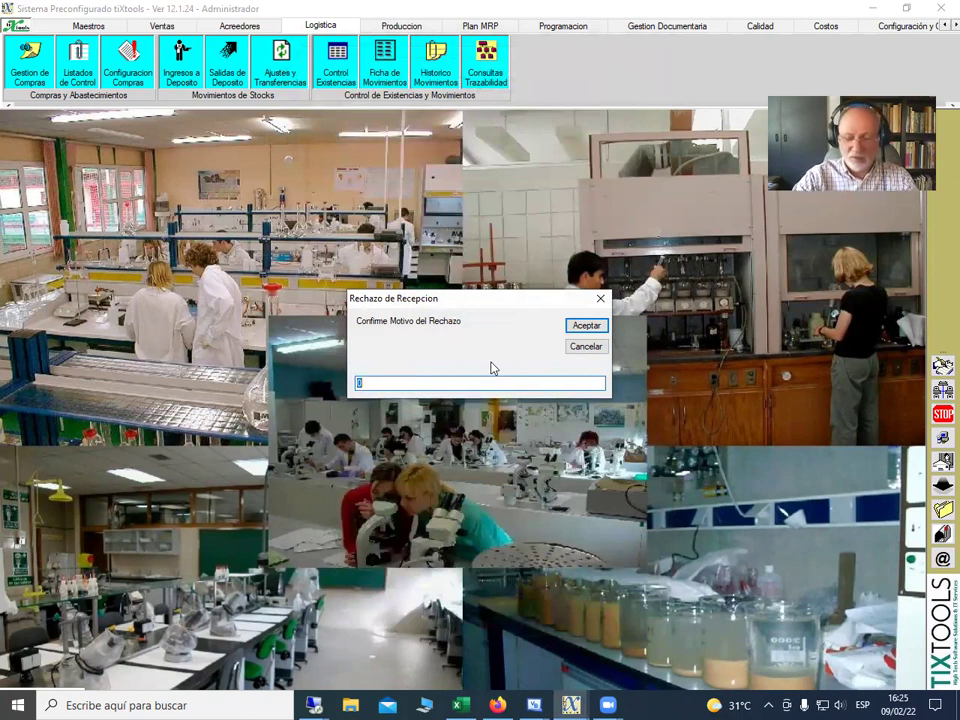
type("NO APTO PARA USO FARMACOLOGICO")
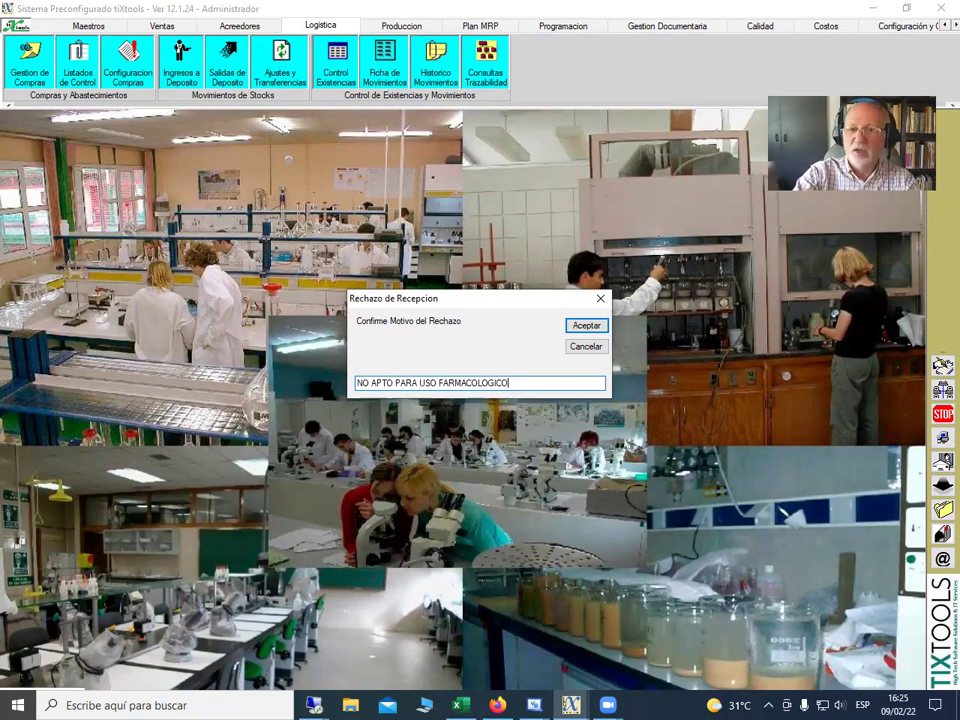
left_click(587, 326)
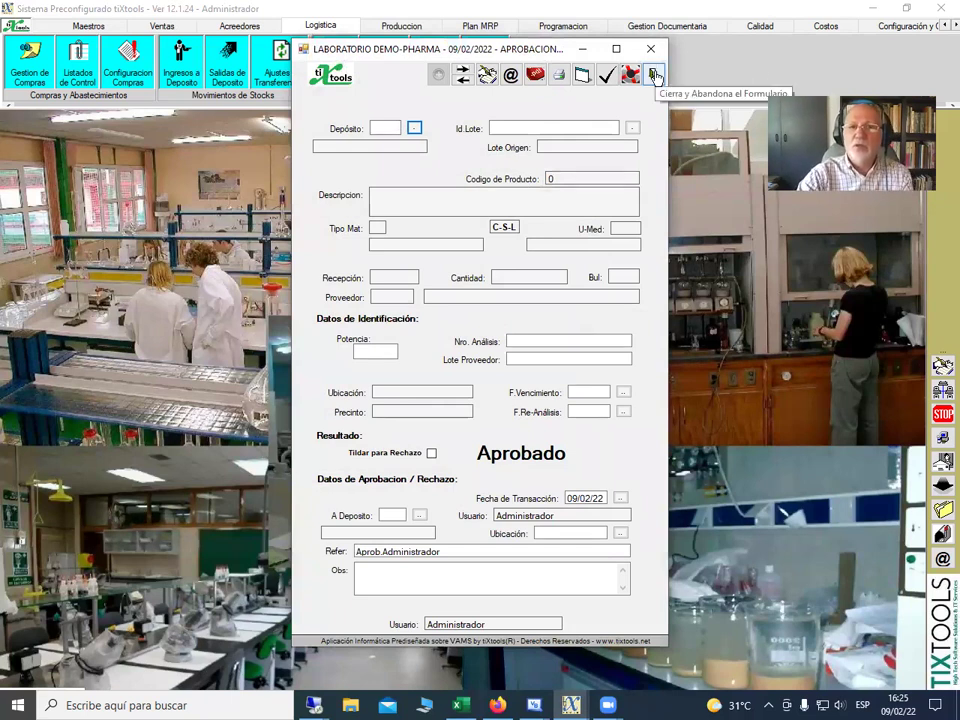
left_click(654, 76)
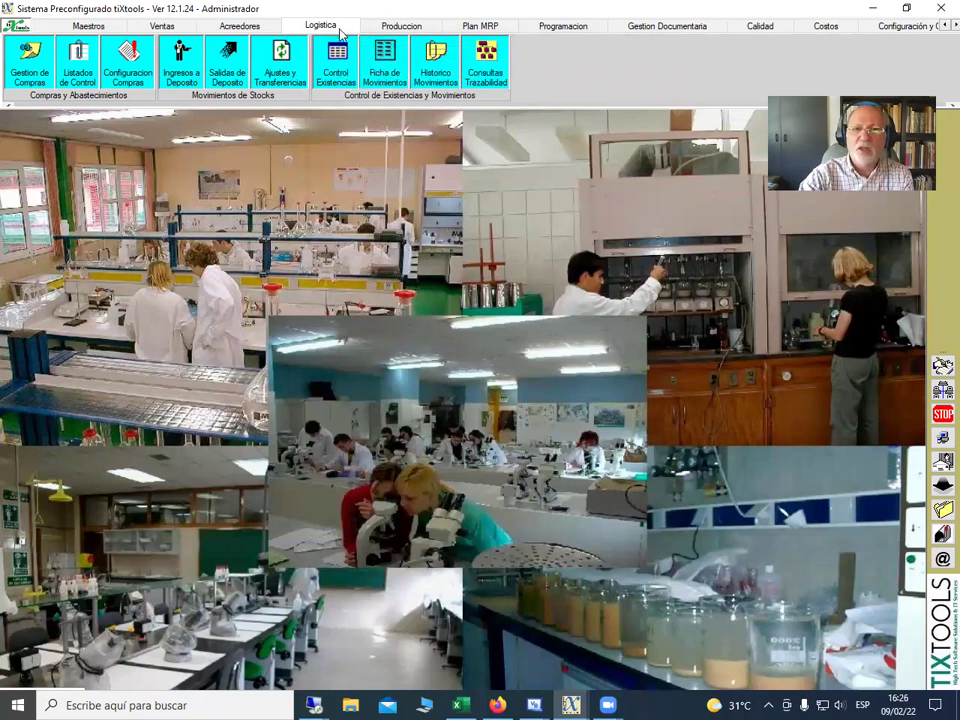
- Load product 3127, GLUCOSAMINA SULFATO, into the stock availability query by article, filtering the product list by GLU
left_click(346, 70)
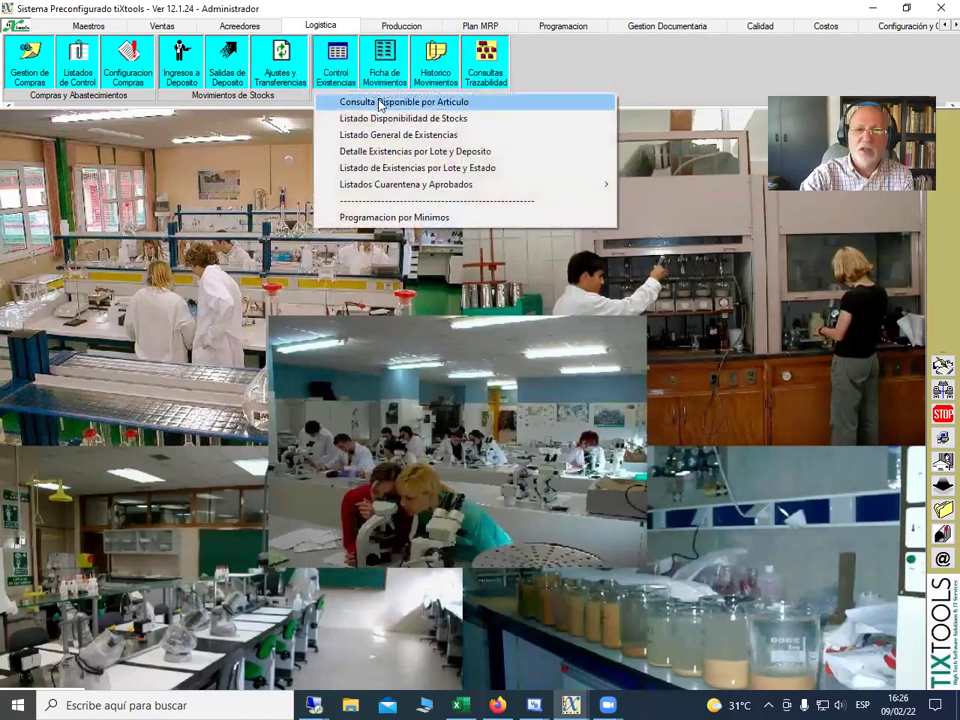
left_click(380, 103)
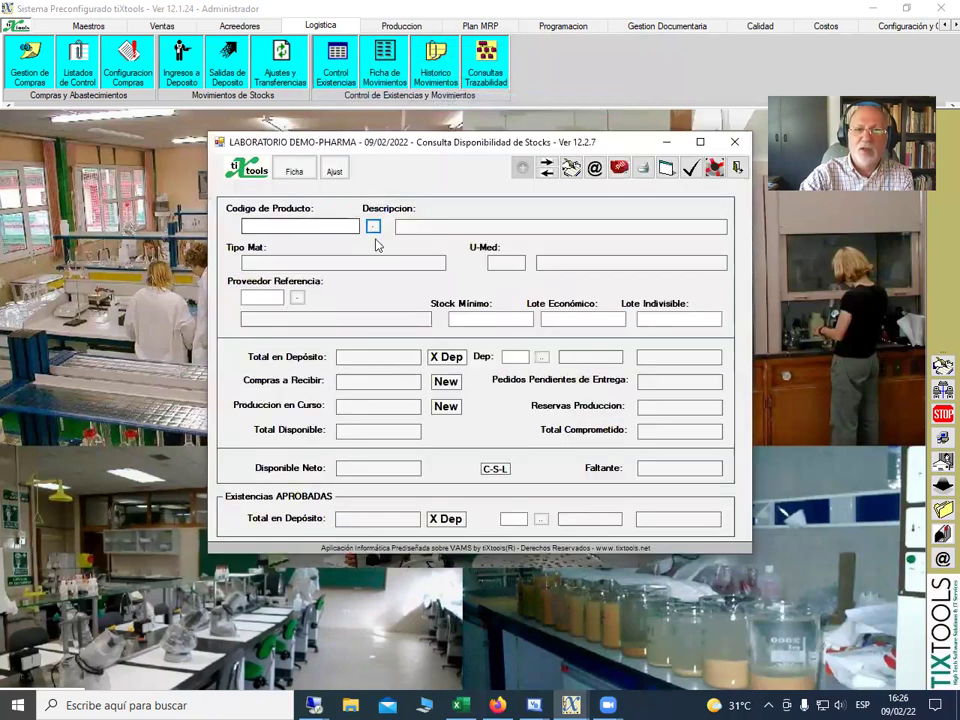
left_click(374, 228)
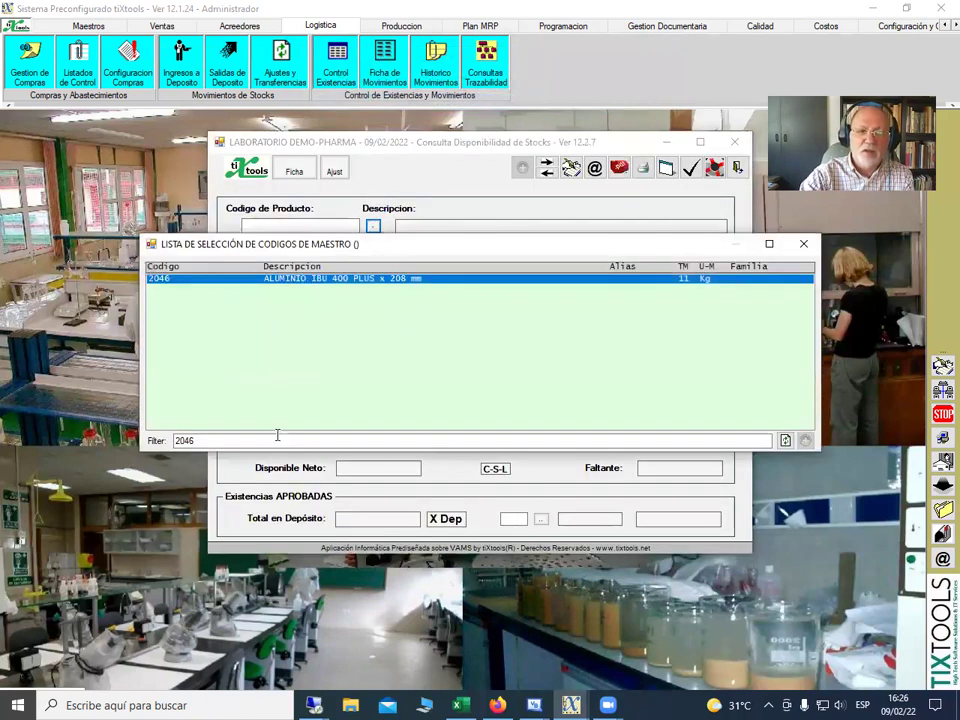
double_click(223, 439)
type("GLU")
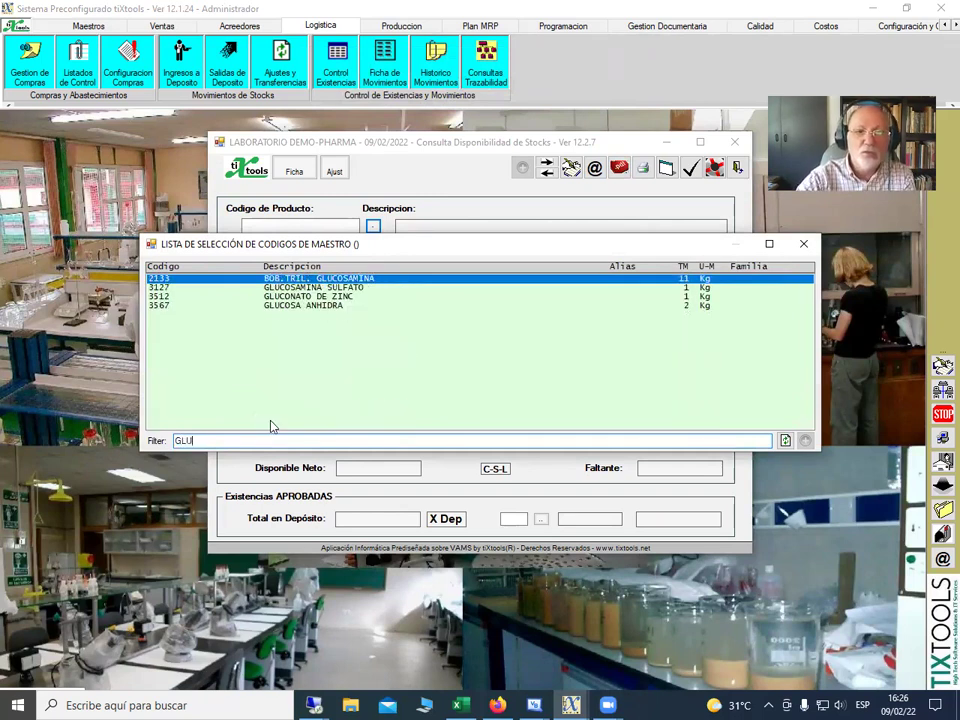
double_click(316, 288)
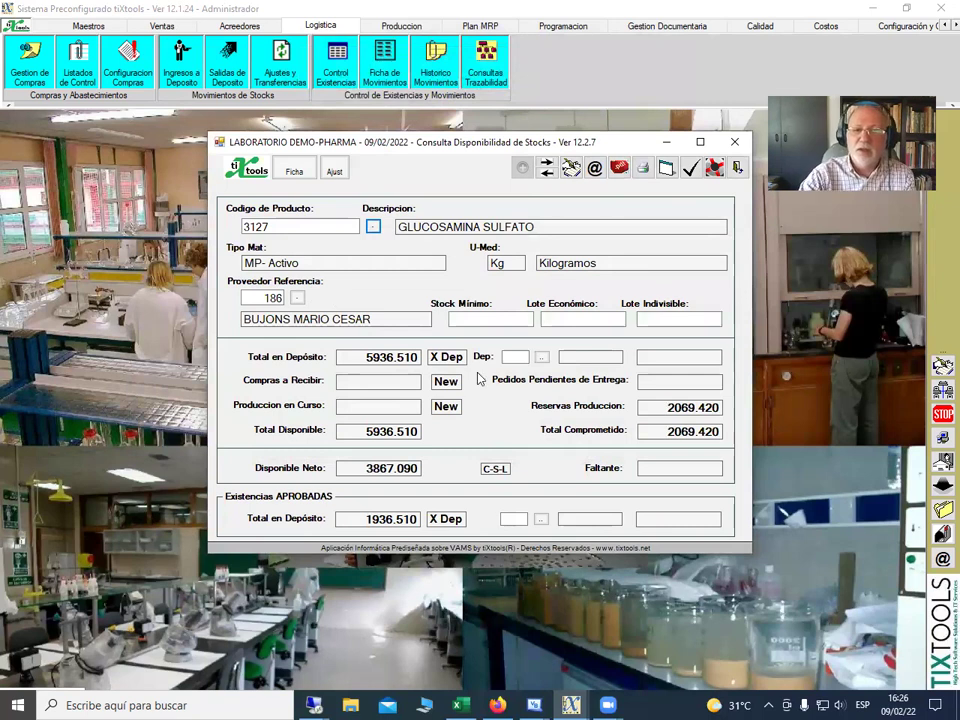
- View the total stock of GLUCOSAMINA SULFATO by deposit, check the DEPÓSITO RECHAZADOS balance, and close the breakdown
left_click(453, 360)
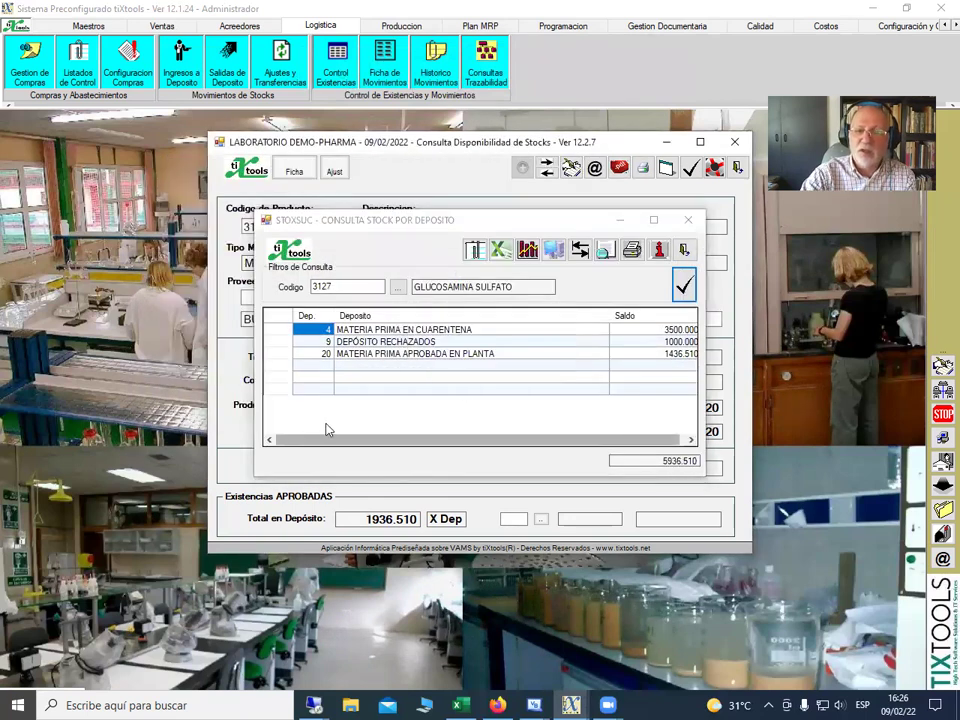
left_click(671, 343)
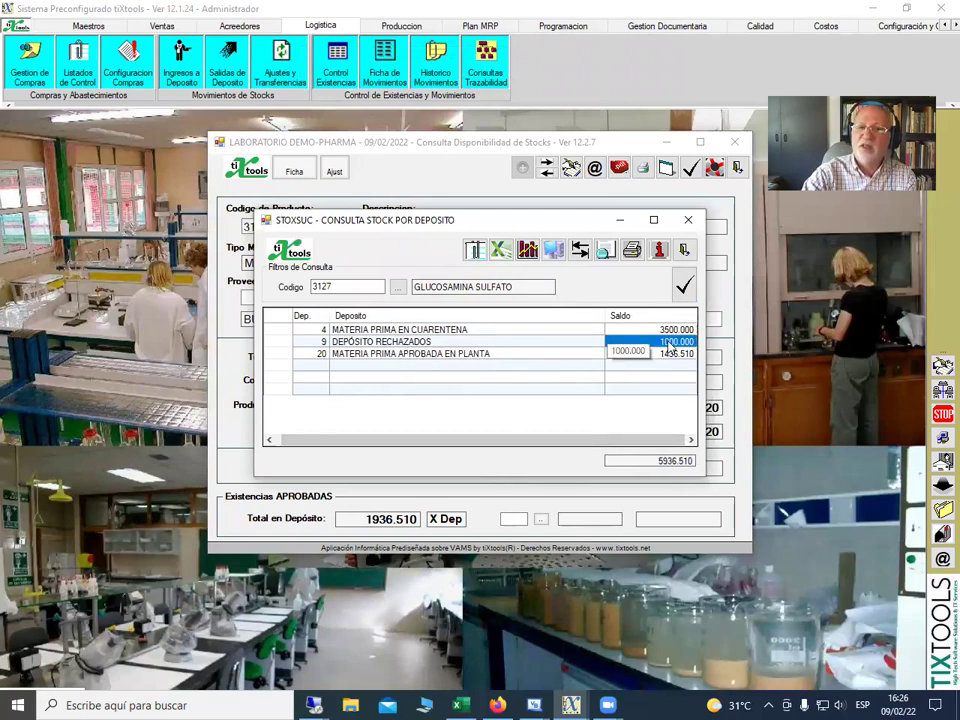
left_click(683, 251)
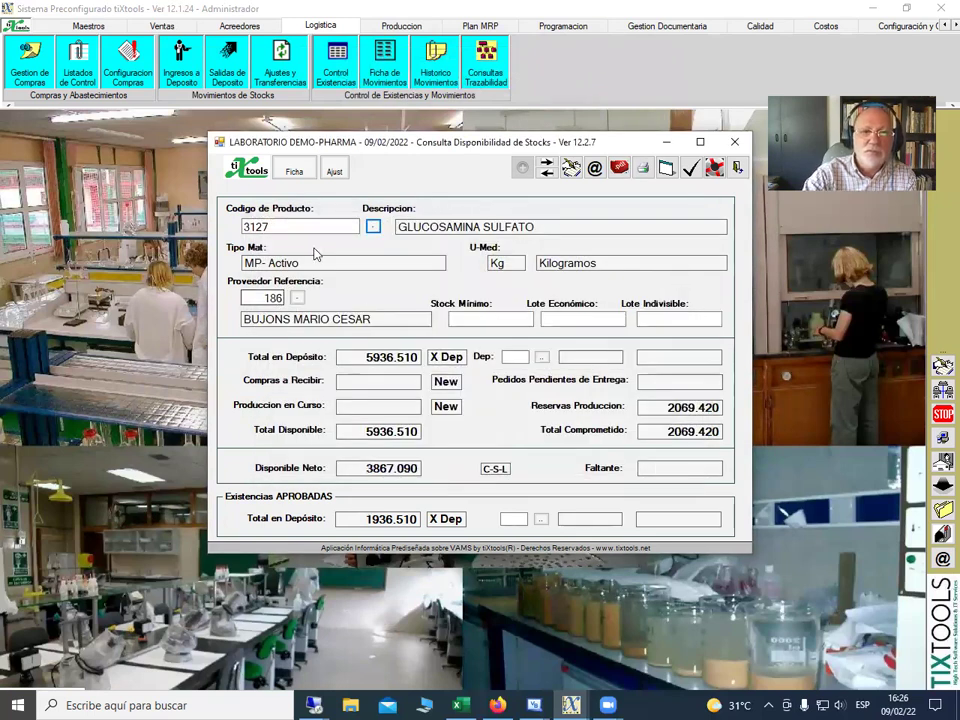
- Load product 2046, ALUMINIO IBU 400 PLUS x 208 mm, into the availability query, filtering the product list by ALUMINIO
left_click(373, 229)
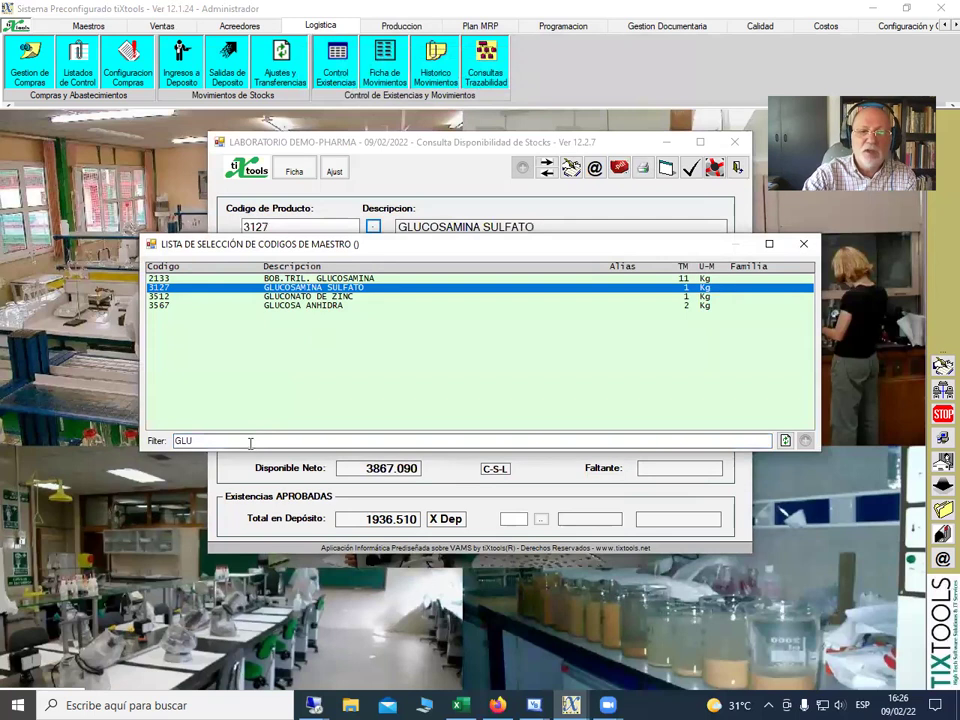
type("A")
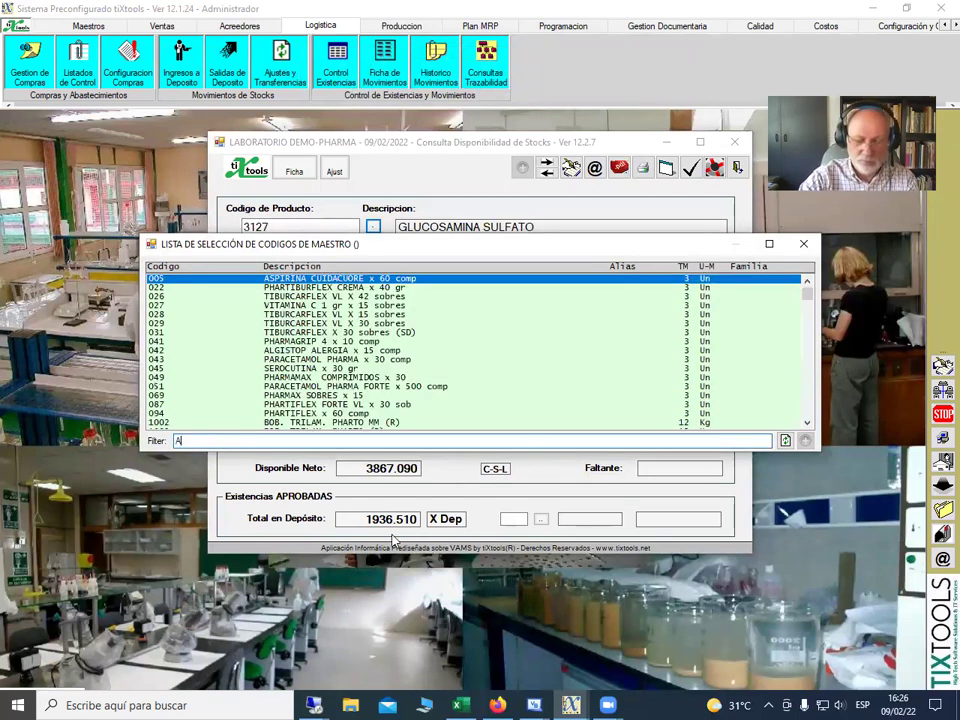
type("LUMINIO")
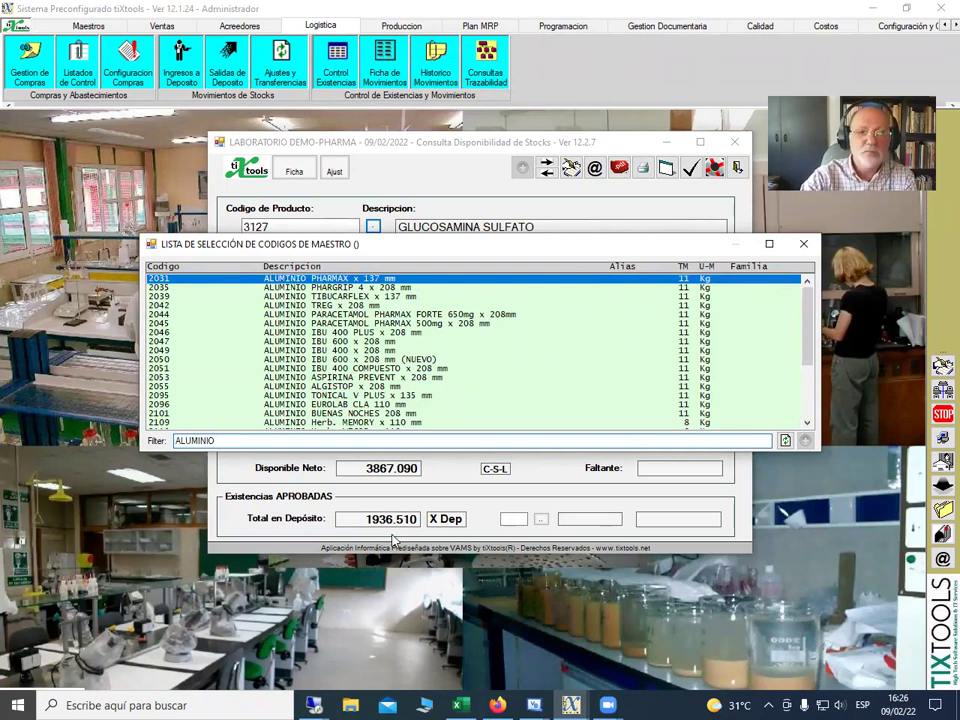
left_click(163, 333)
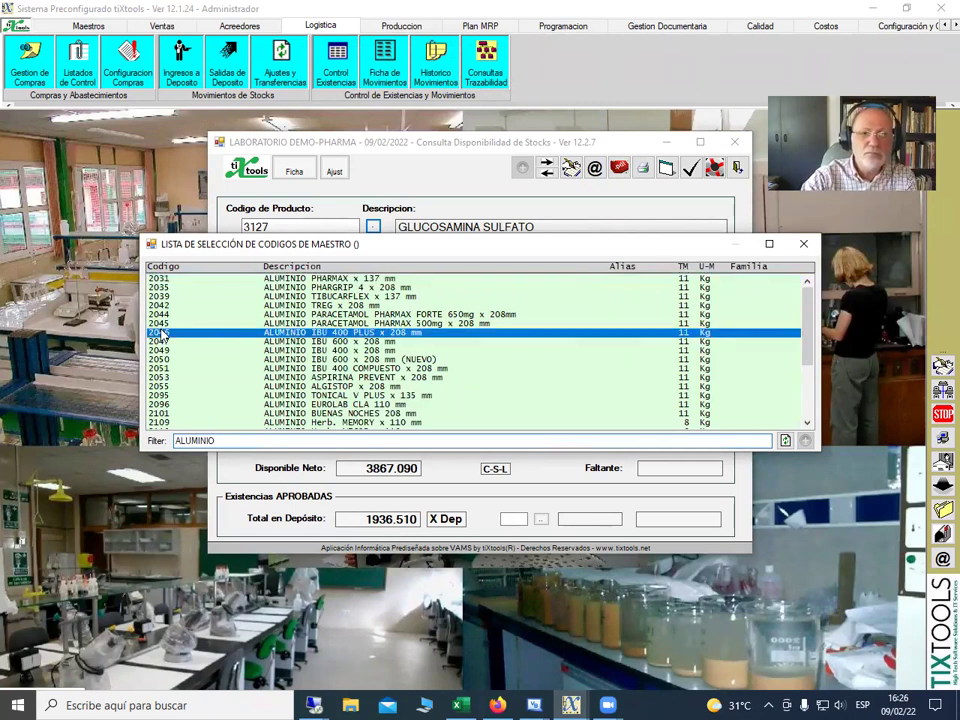
double_click(163, 333)
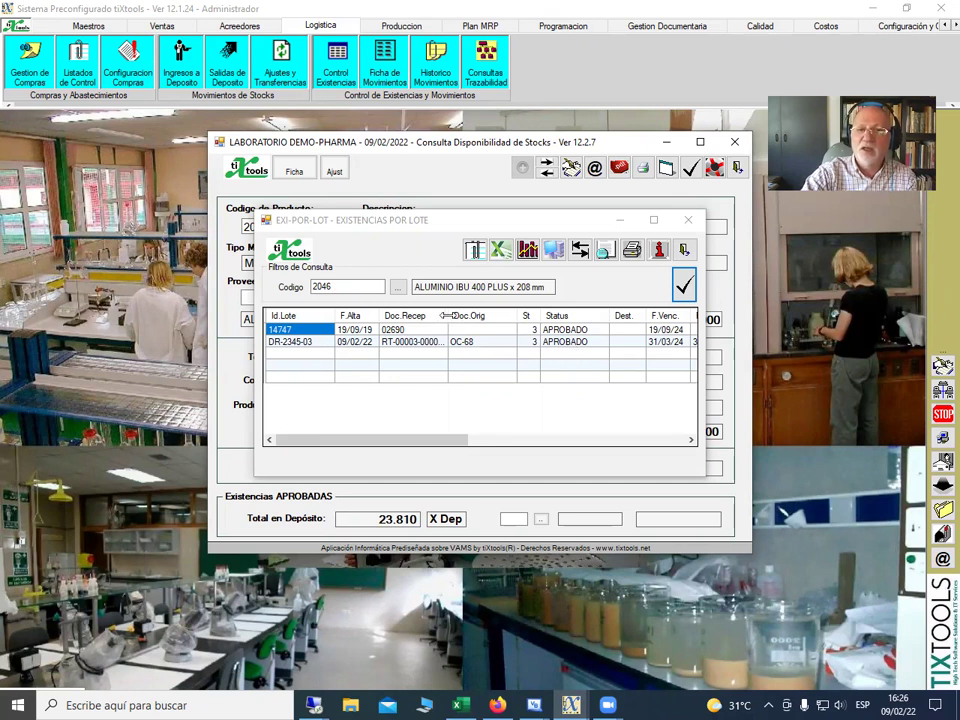
- Examine the status, balance and deposit of each lot of product 2046, and review its stock movement record
left_click_drag(443, 316, 462, 316)
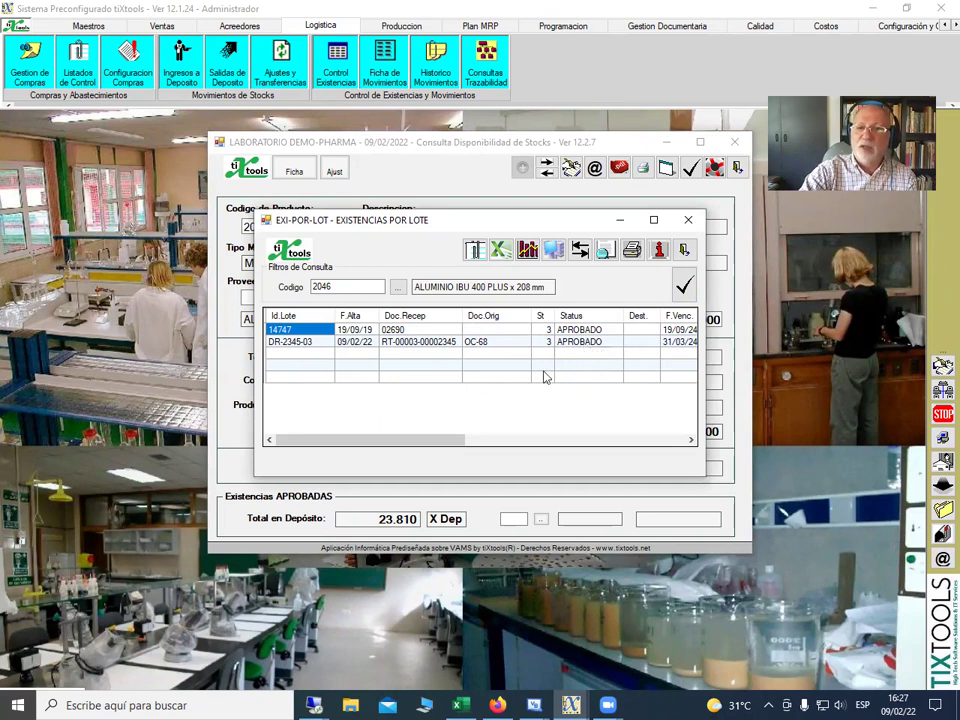
left_click_drag(454, 444, 603, 440)
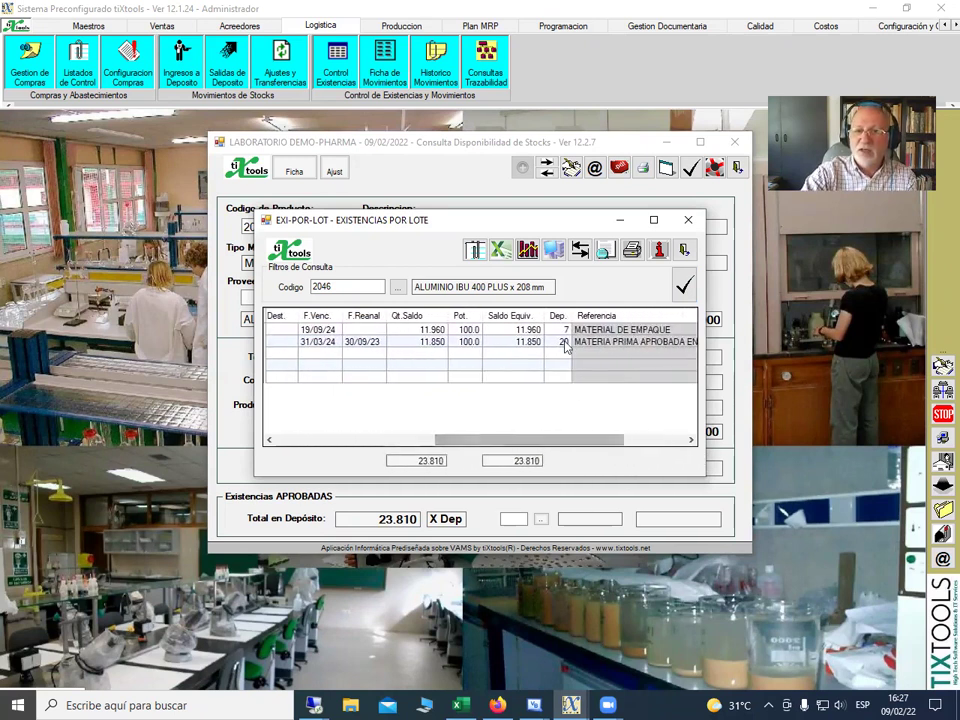
left_click_drag(598, 443, 423, 450)
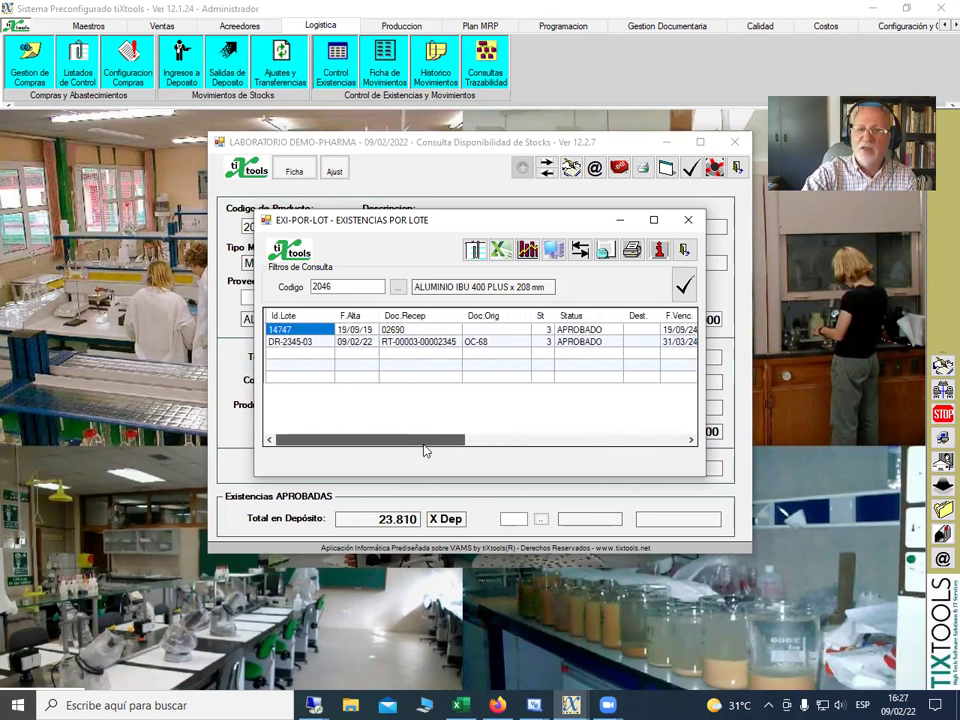
left_click(686, 254)
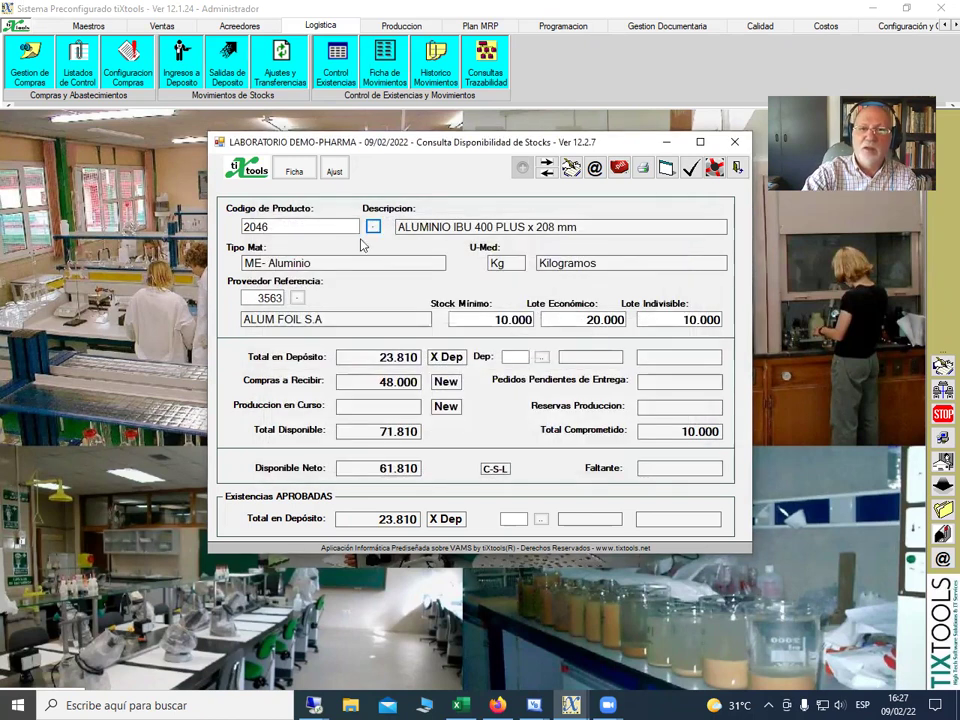
left_click(295, 173)
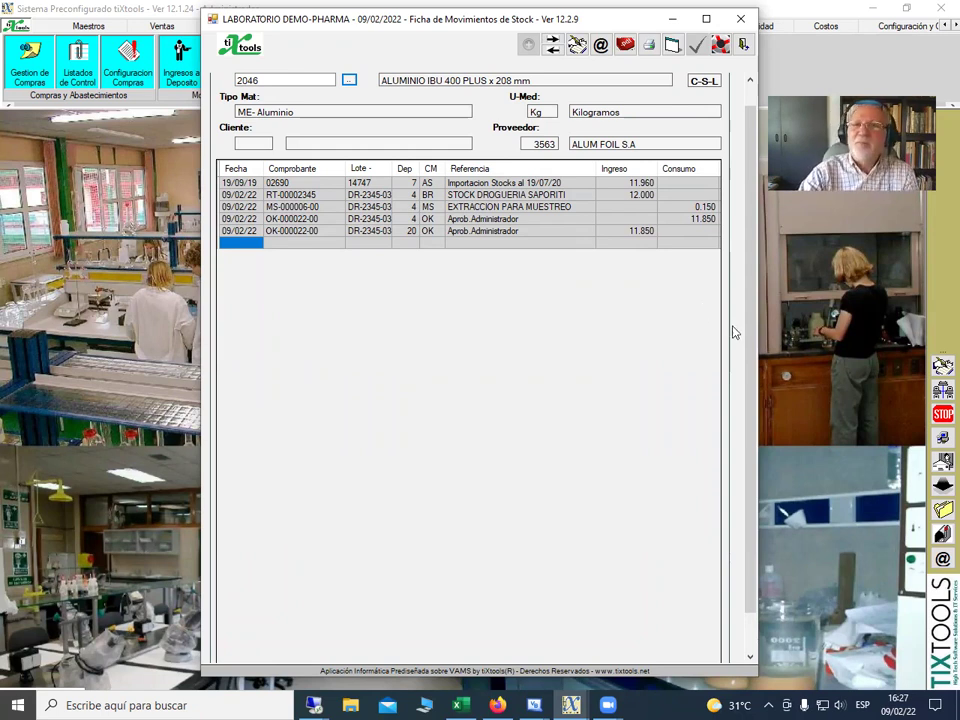
left_click(745, 47)
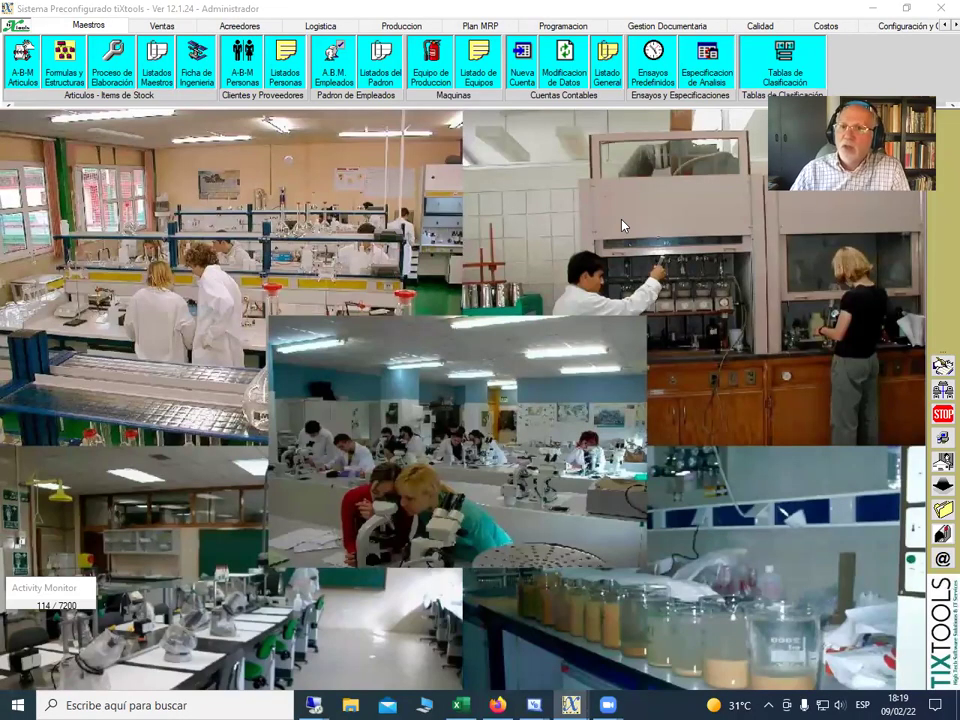
- Open the DEPOSITO classification table listing the warehouses and deposits
left_click(779, 62)
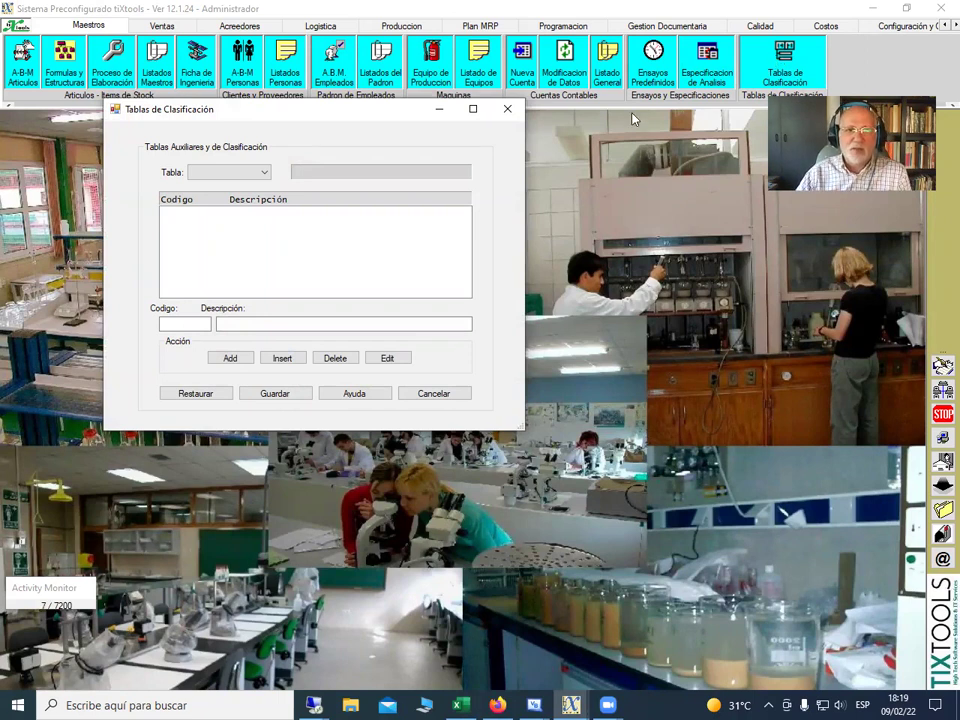
left_click(266, 176)
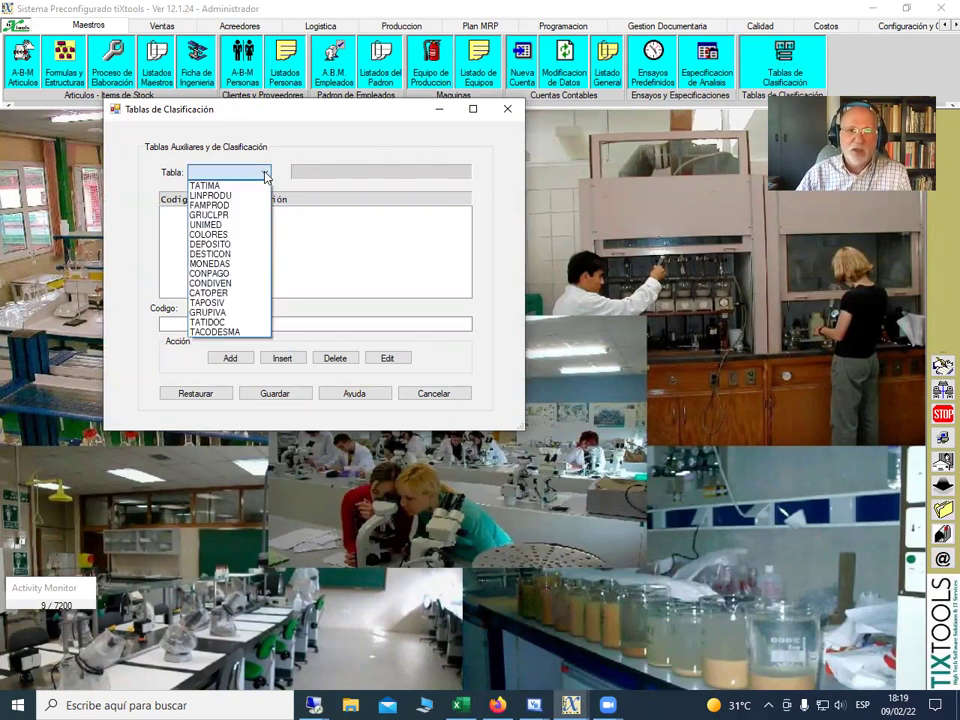
left_click(222, 246)
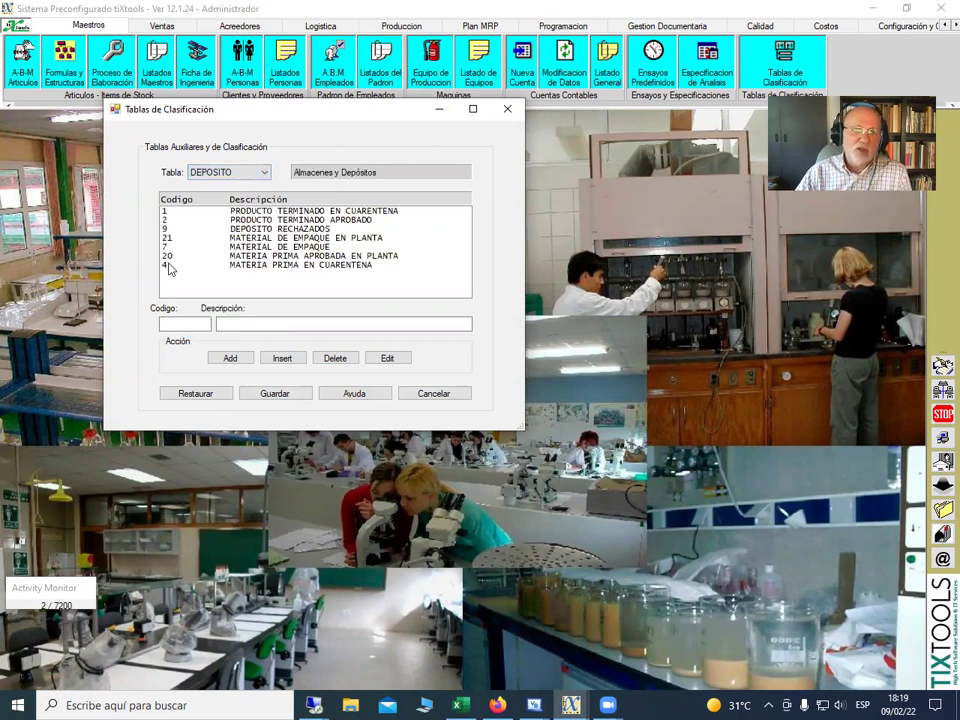
- Fill in a new deposit entry with code 22 and description NUEVO DEPOSITO, and close the table without adding it
left_click(177, 327)
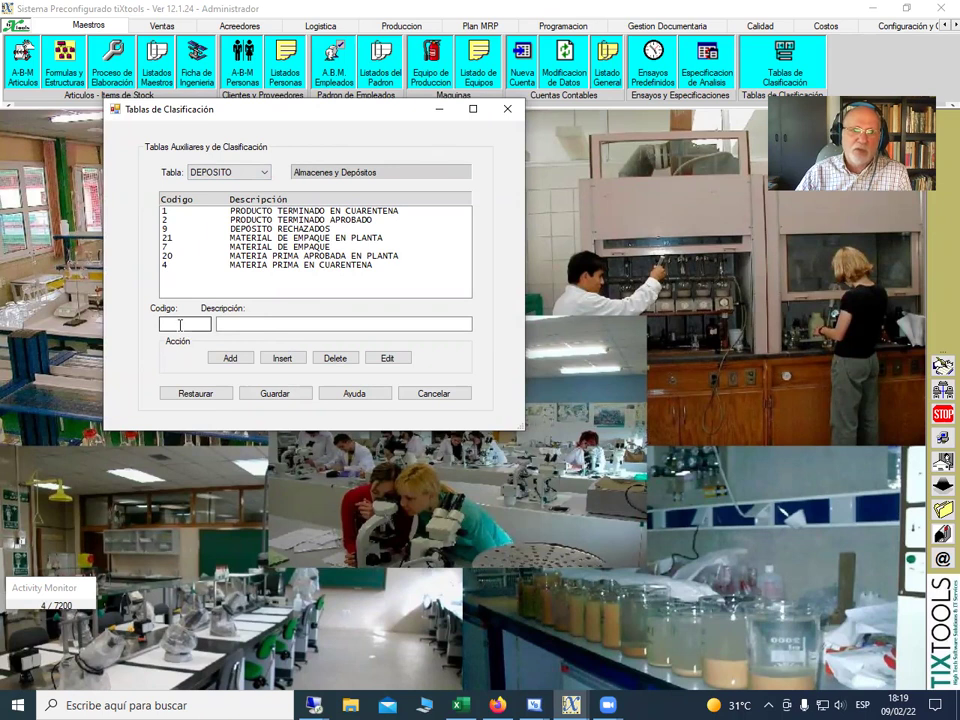
left_click(180, 325)
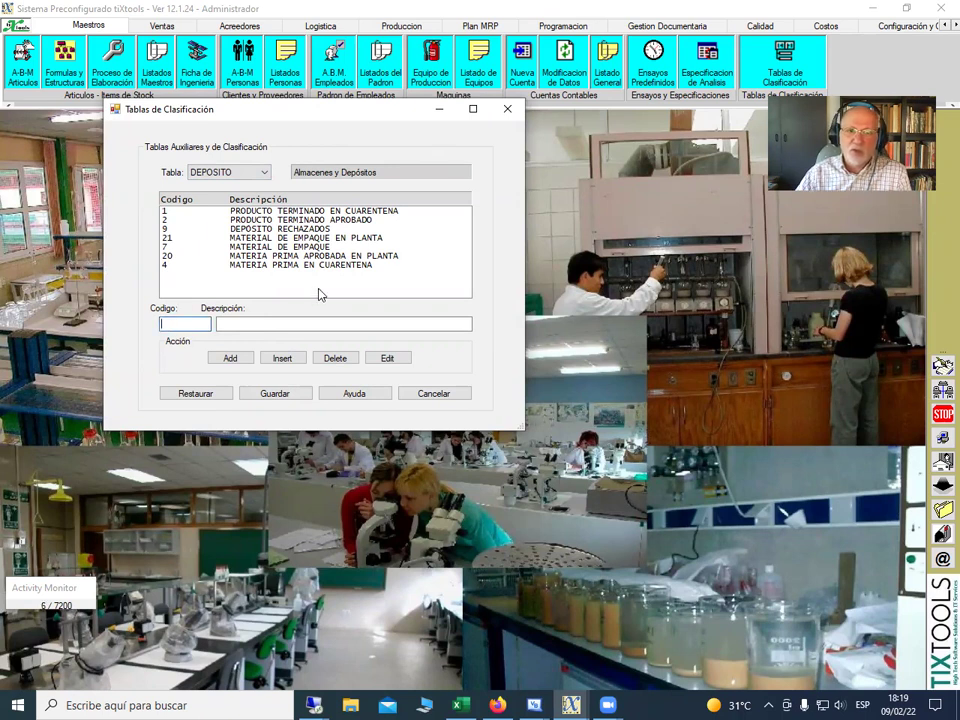
type("22")
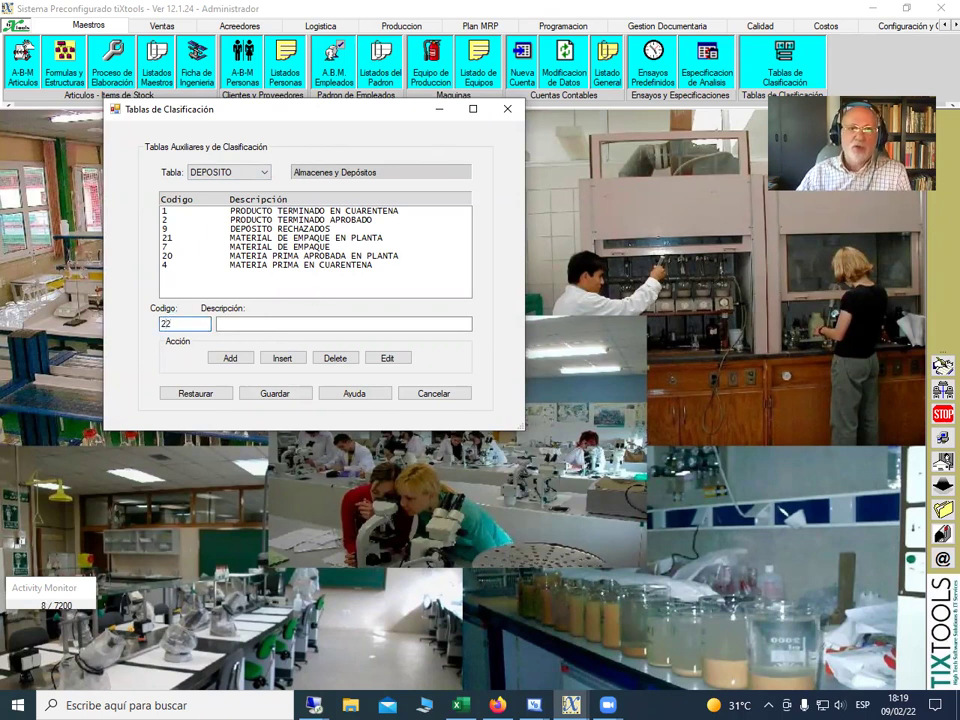
left_click(288, 324)
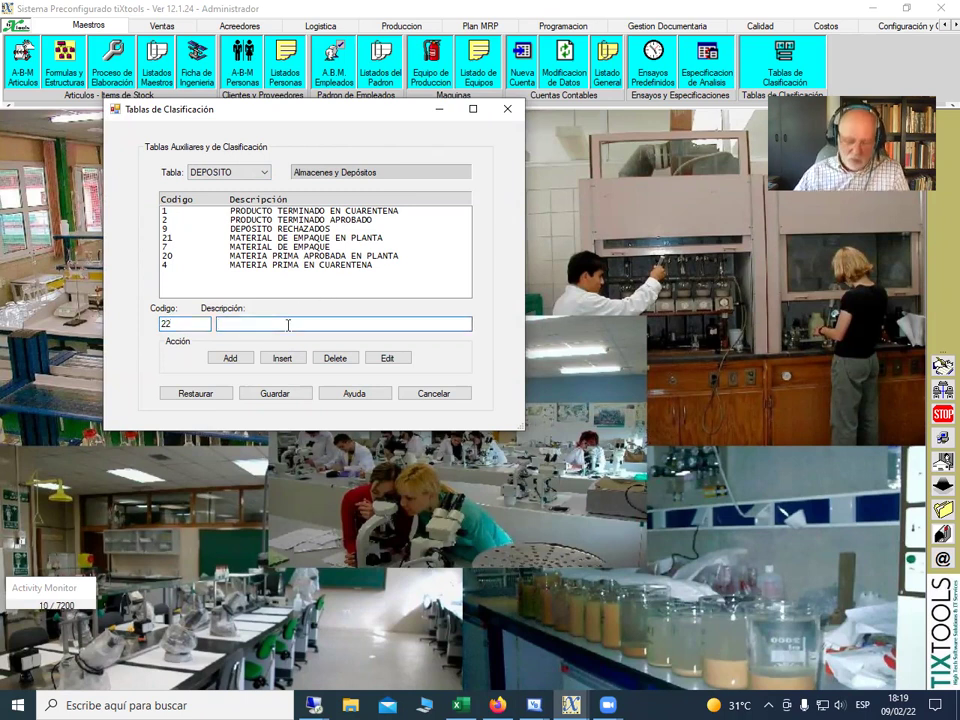
type("NUEVO DEPOSITO")
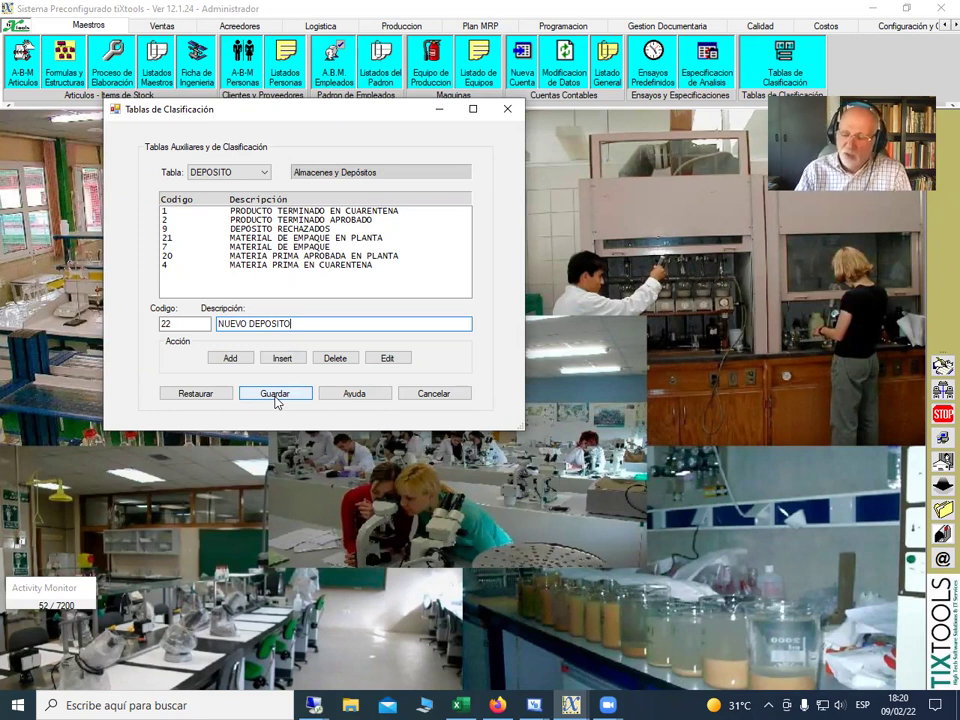
left_click(509, 115)
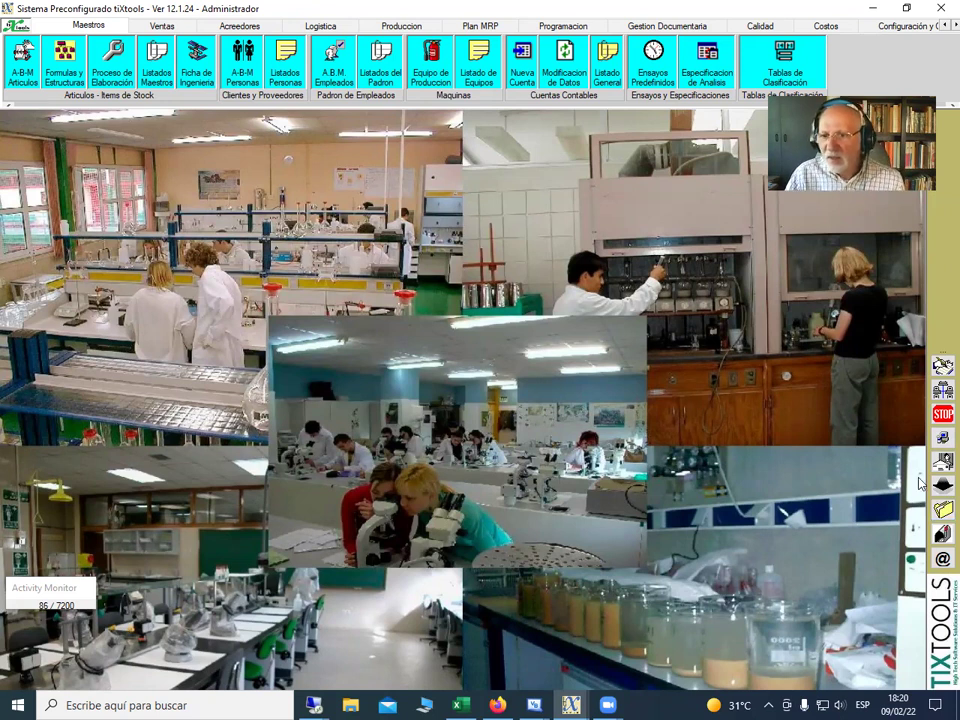
- Open the logistics and production settings from the parameters of the general system configuration
left_click(944, 442)
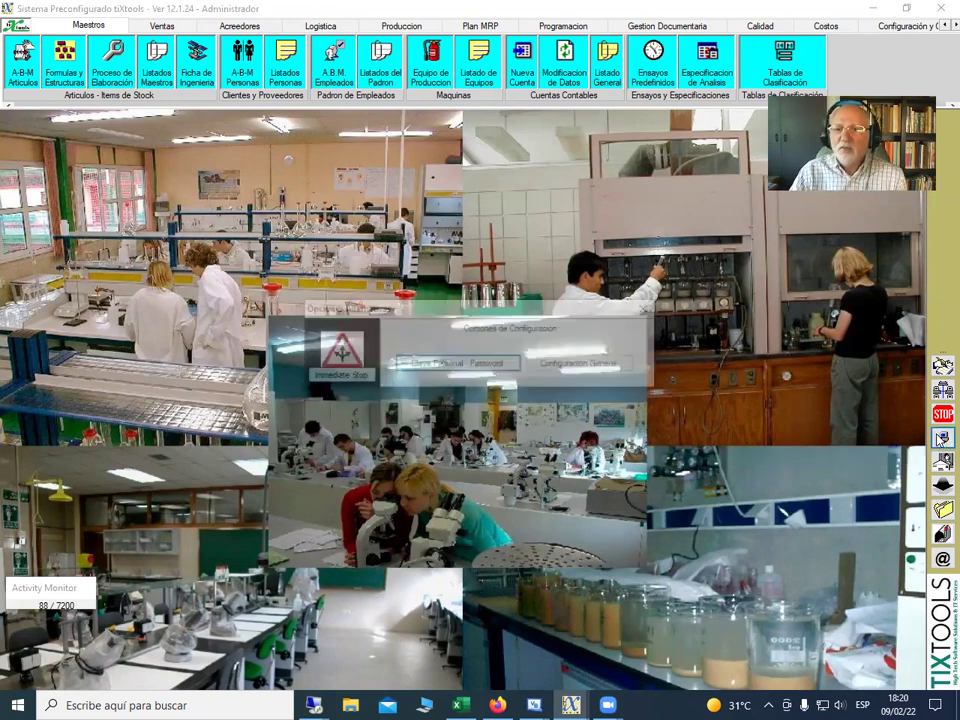
left_click(579, 366)
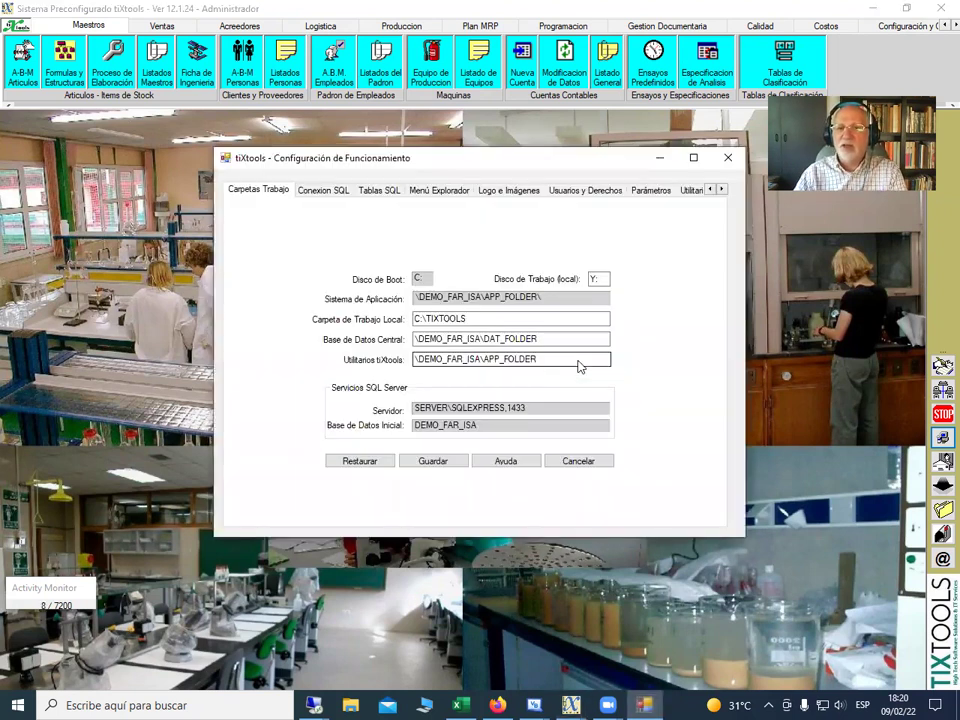
left_click(652, 193)
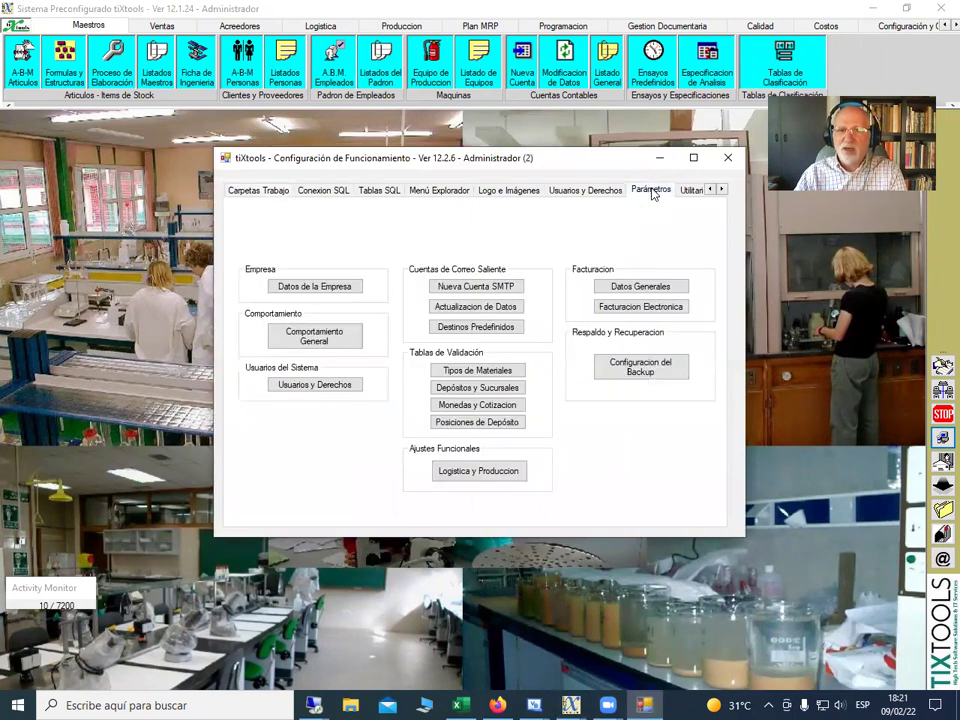
left_click(512, 476)
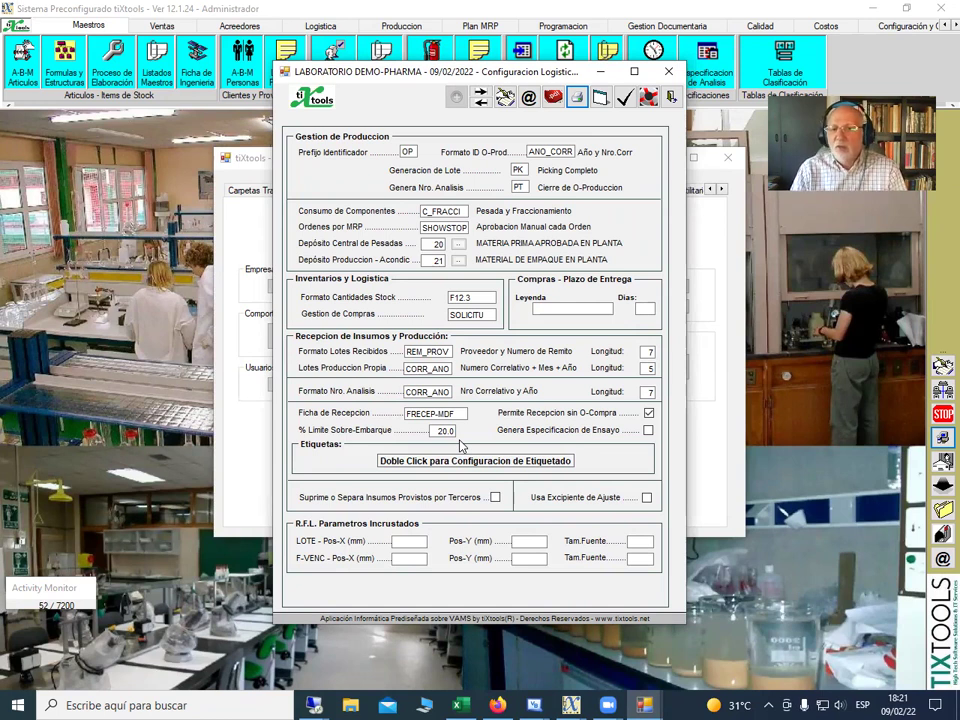
- Enter 5 as the over-shipment limit percentage (% Limite Sobre-Embarque) for receptions, and replace it with 0
left_click_drag(442, 431, 476, 428)
type("5")
left_click_drag(440, 431, 456, 440)
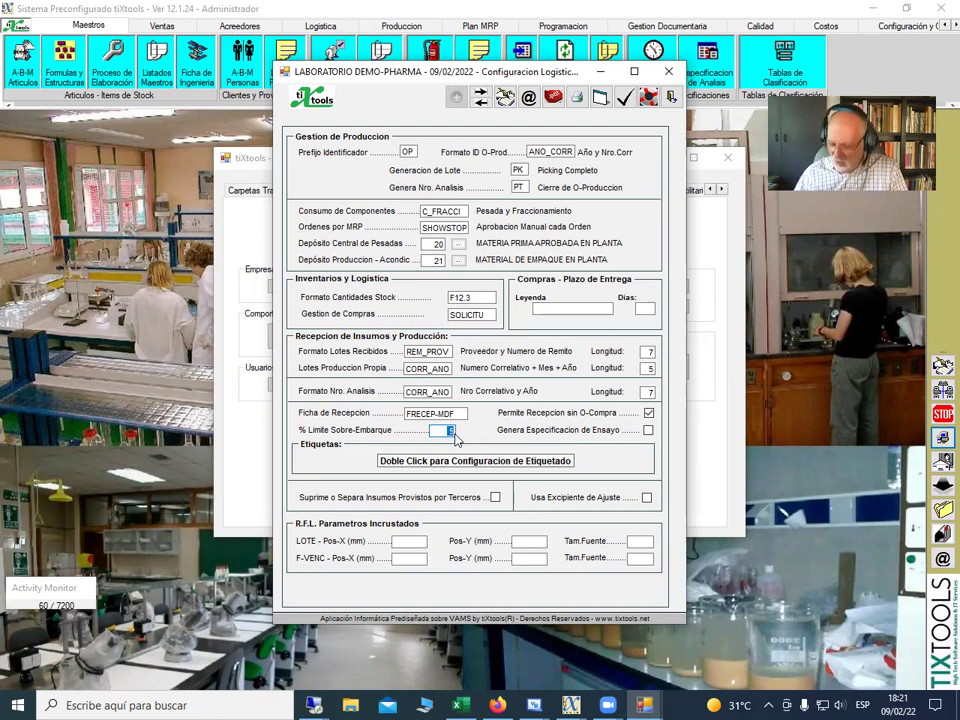
type("0")
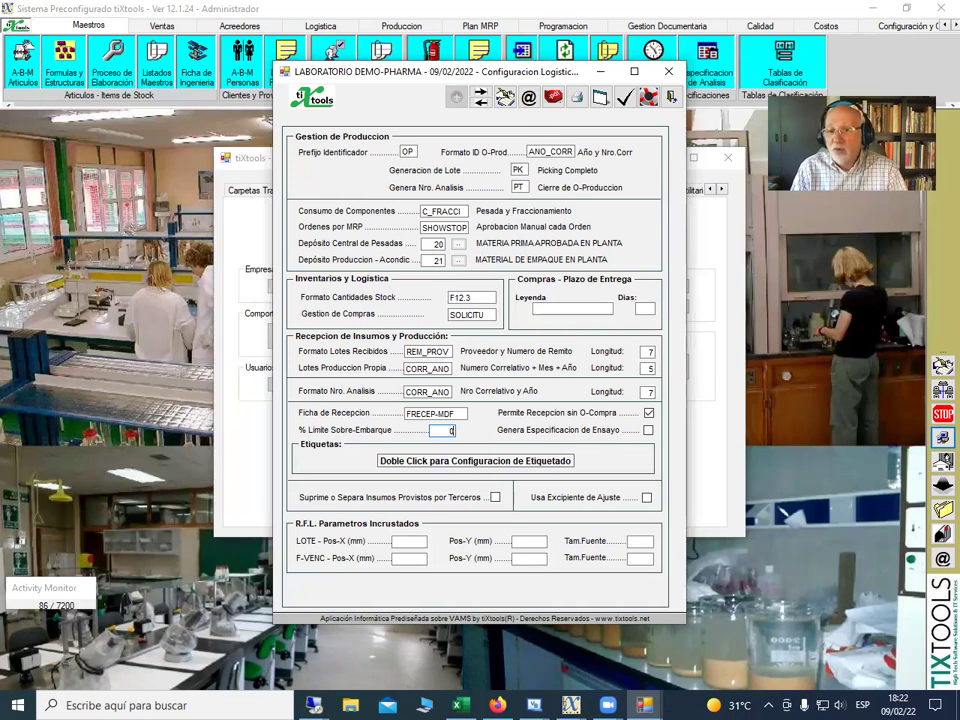
left_click(648, 412)
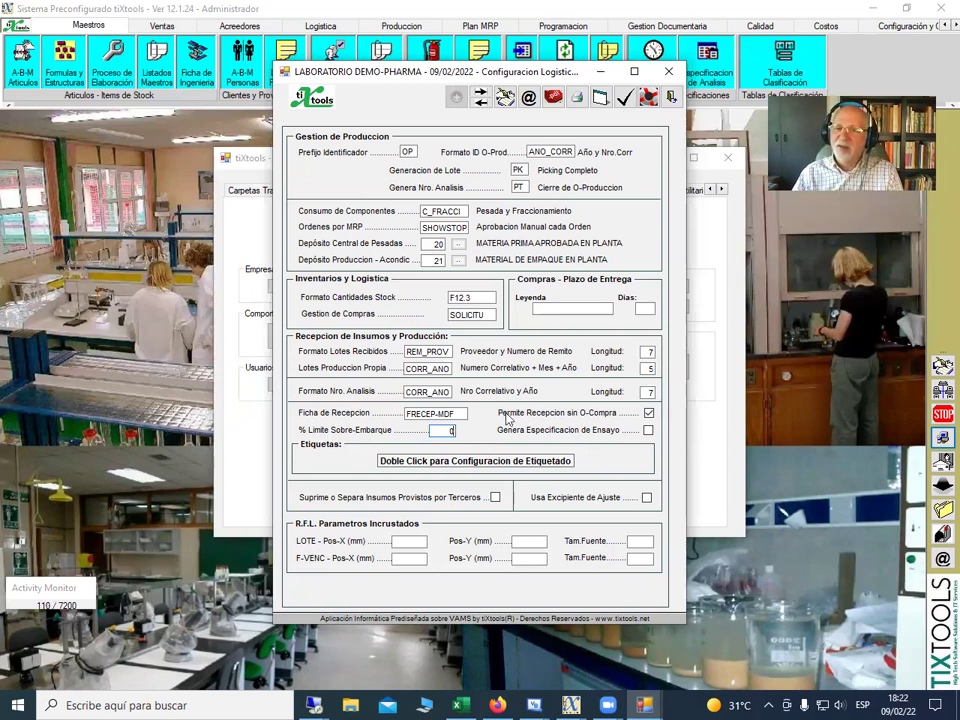
- Disallow receptions without a purchase order (Permite Recepcion sin O-Compra), and switch the received-lot format to PREF_NUM and on to CORR_ANO
left_click(648, 414)
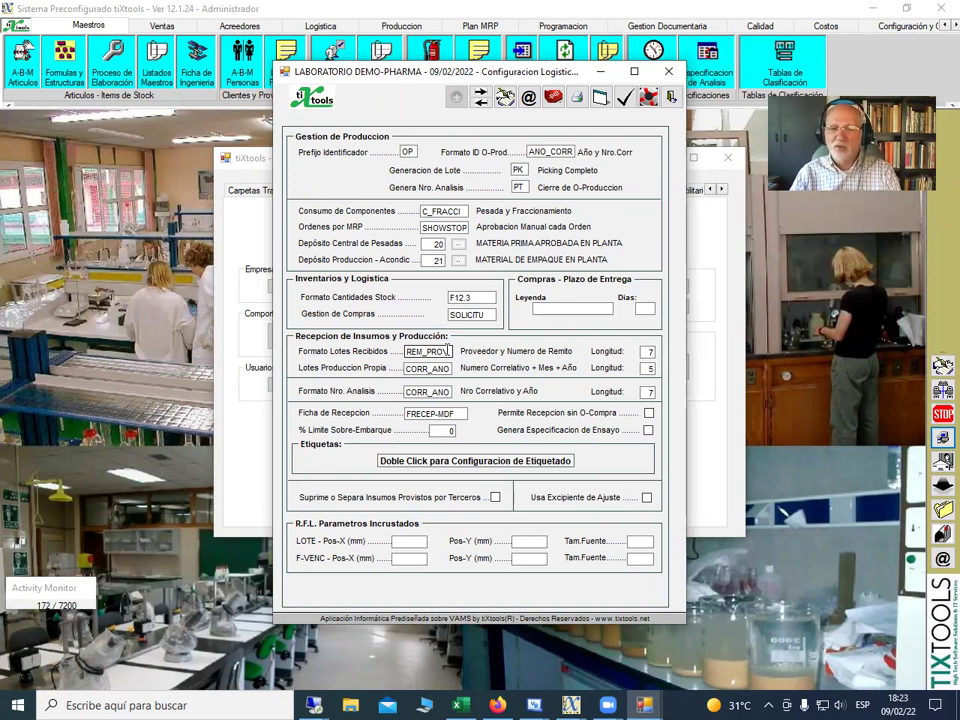
double_click(446, 350)
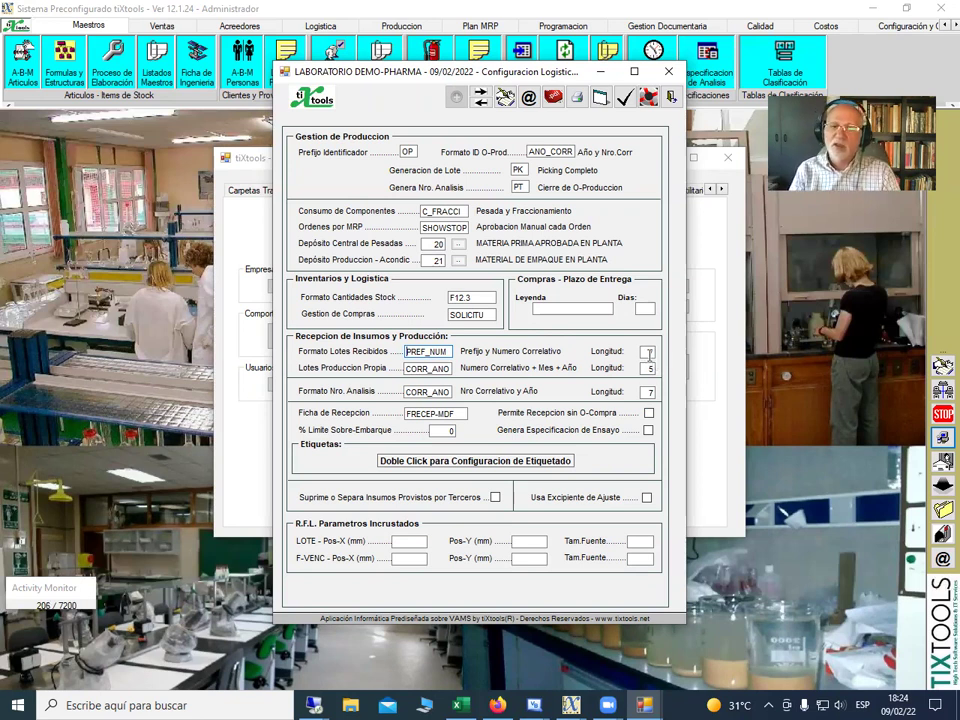
double_click(424, 351)
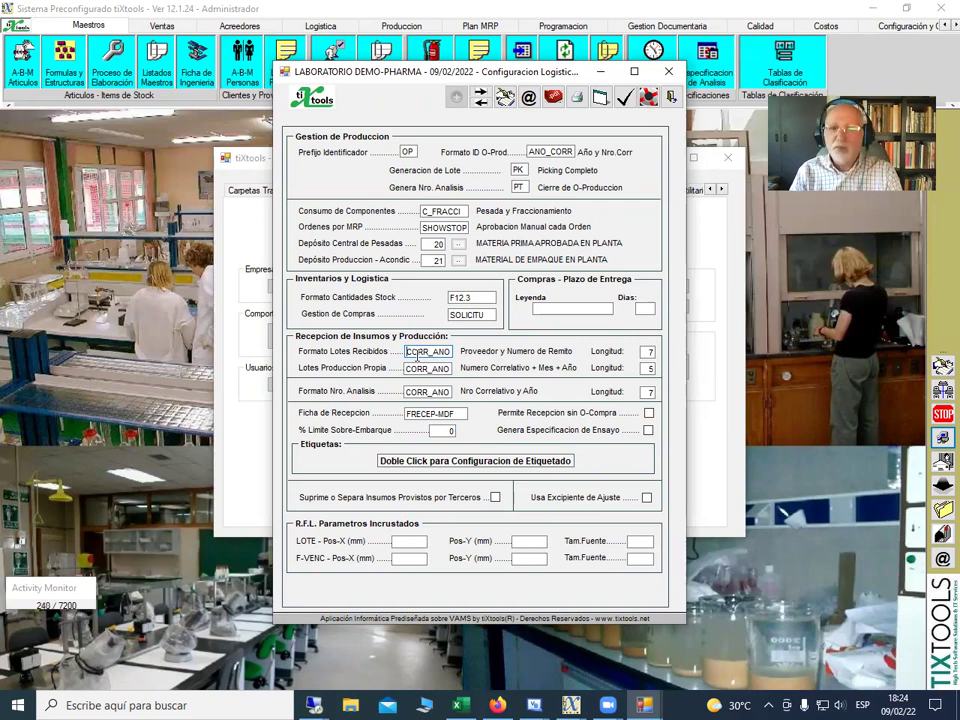
- Leave the logistics and production settings without saving, and close the system configuration
left_click(670, 97)
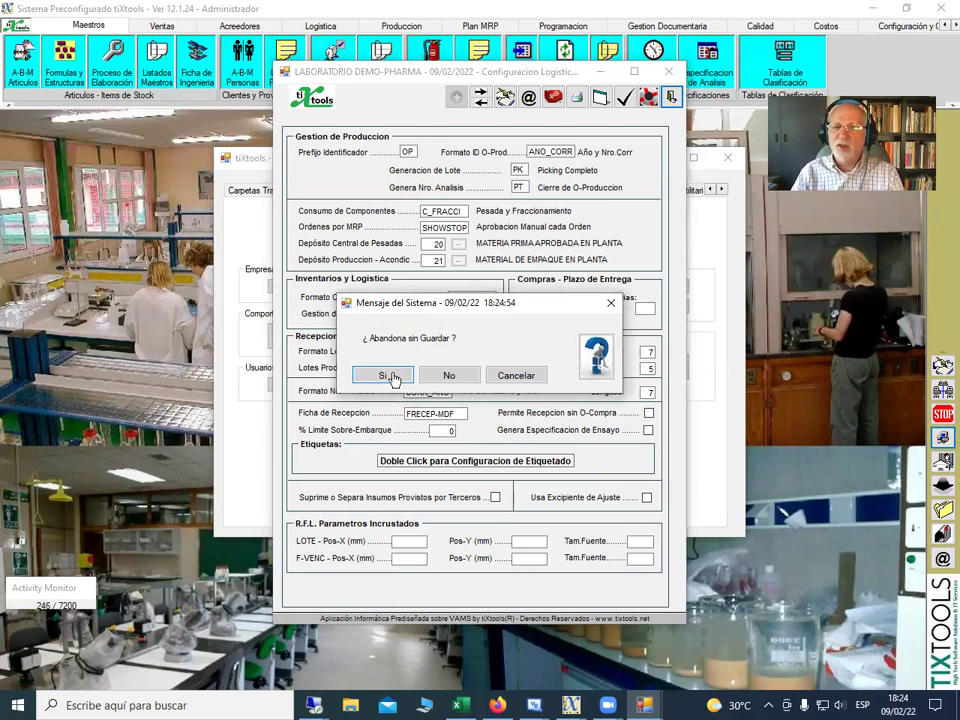
left_click(391, 376)
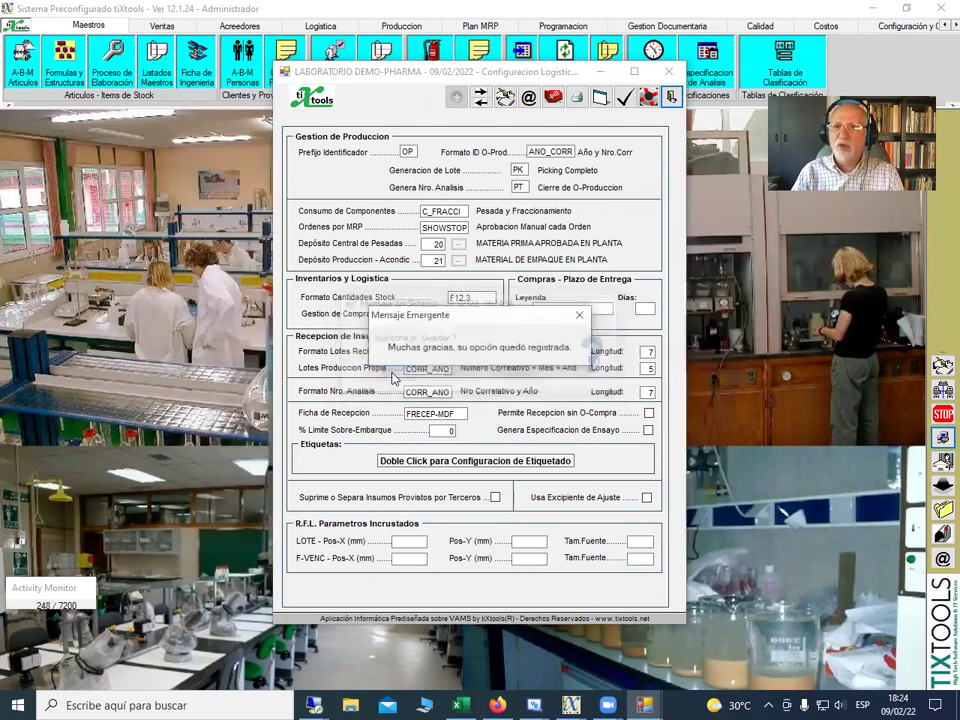
left_click(675, 97)
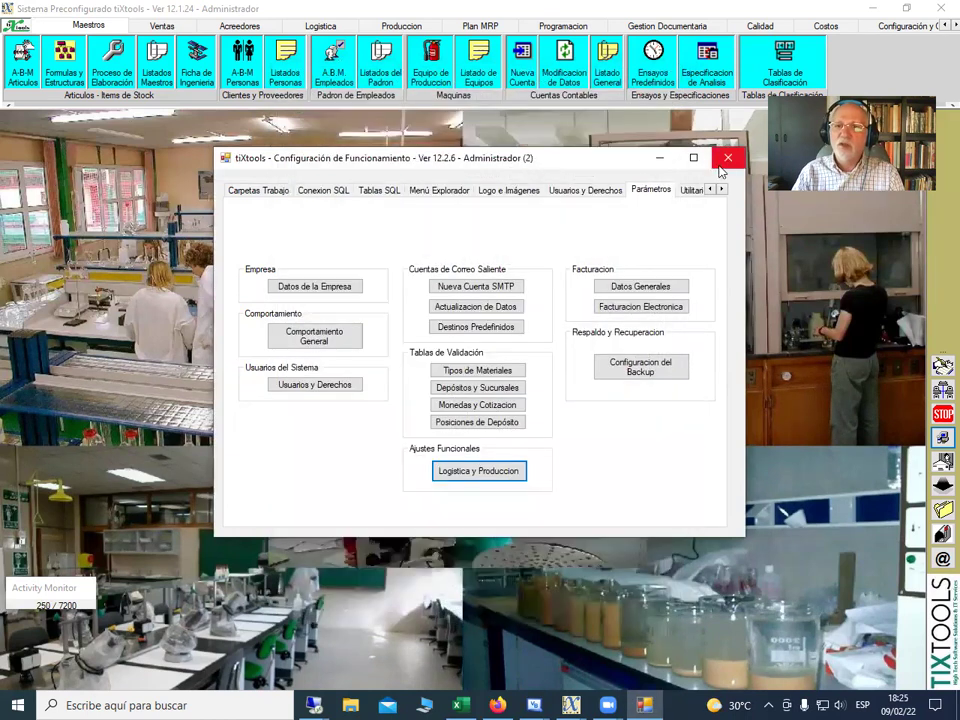
left_click(732, 156)
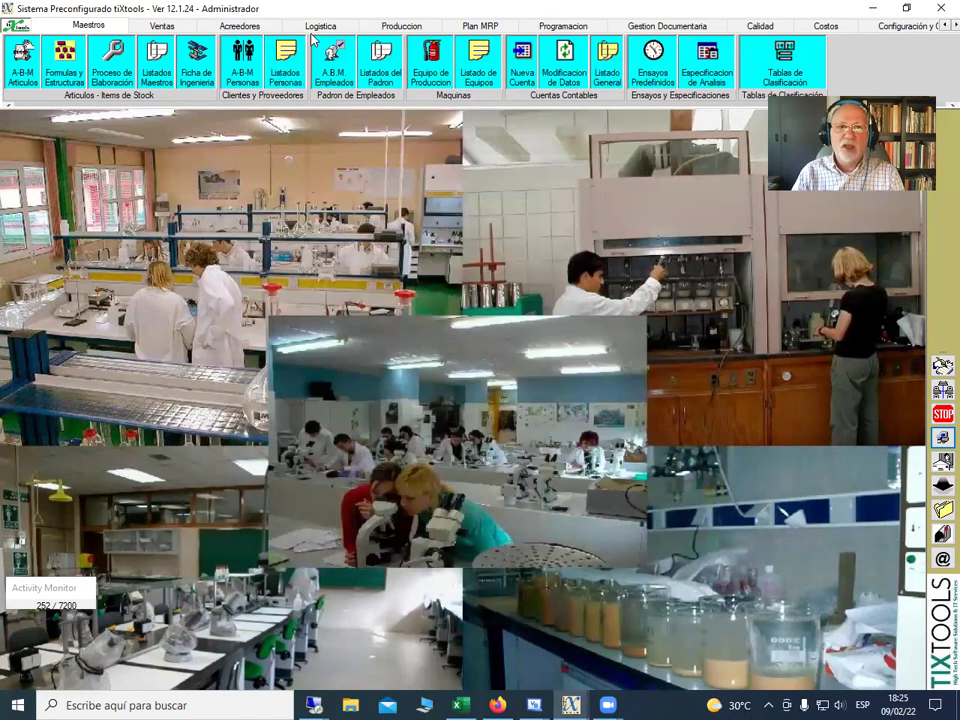
- Start a reception label (Etiqueta de Recepcion) for the DROGUERIA SAPORITI SACIFIA receipt dated 09/02/22
left_click(320, 27)
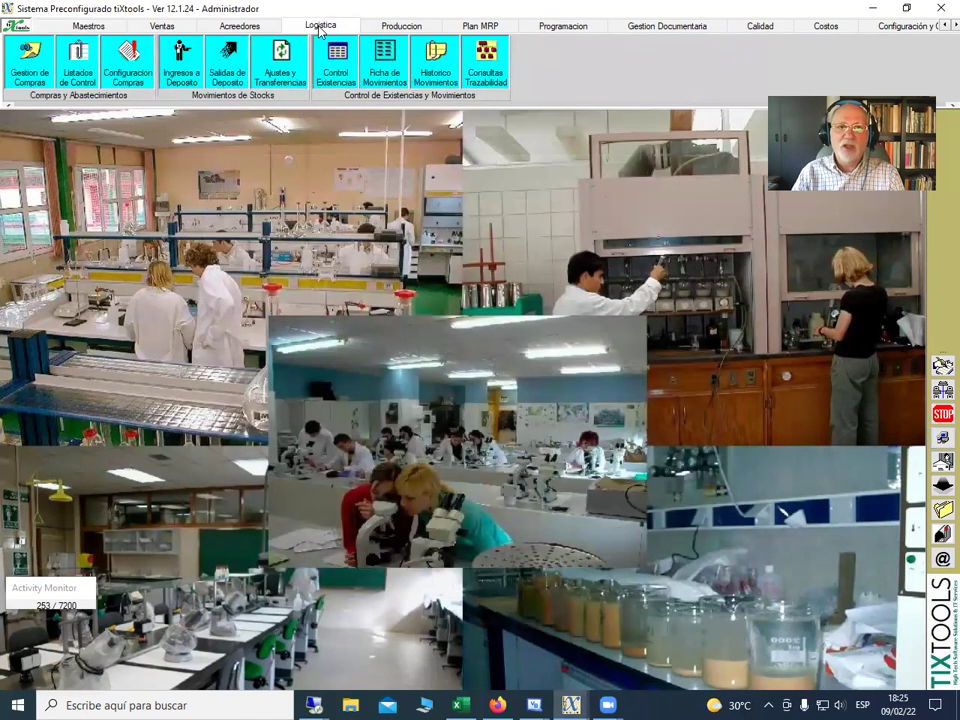
left_click(182, 66)
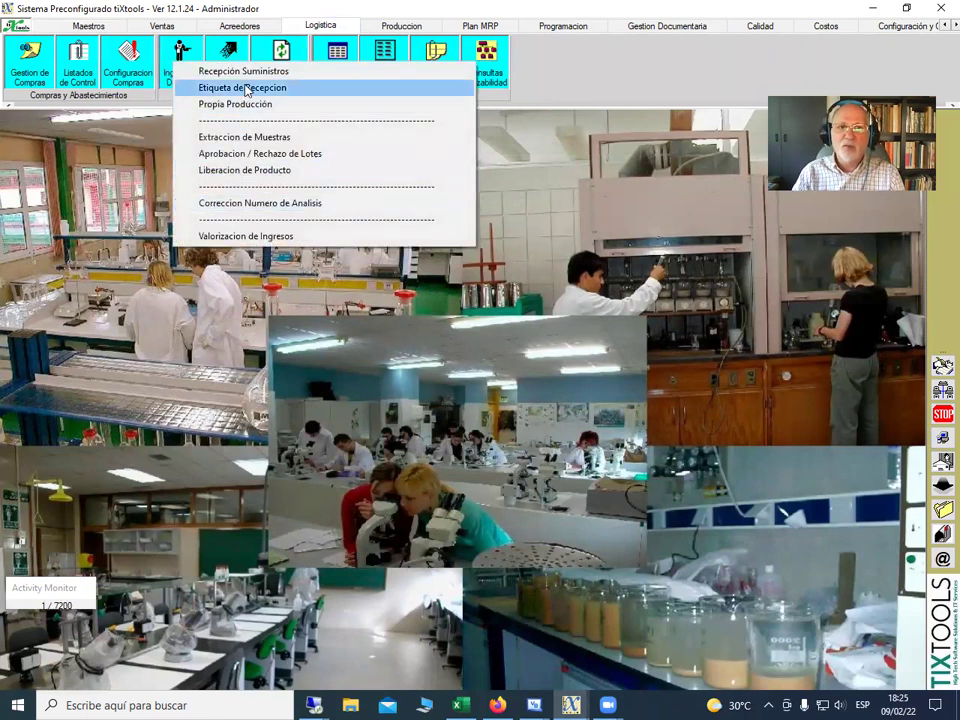
left_click(246, 87)
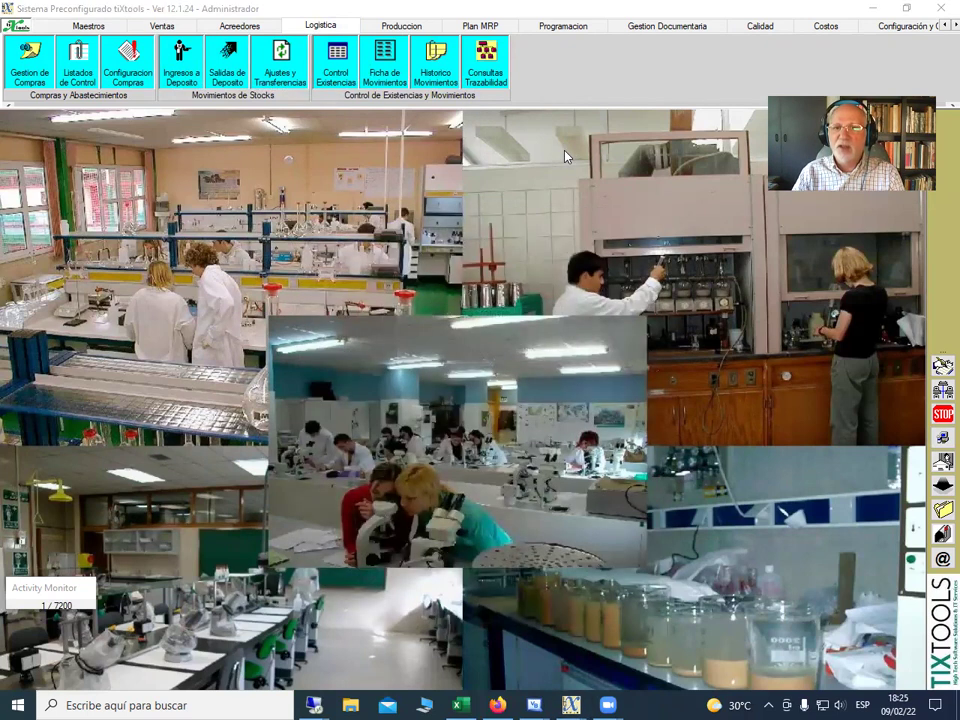
left_click(449, 289)
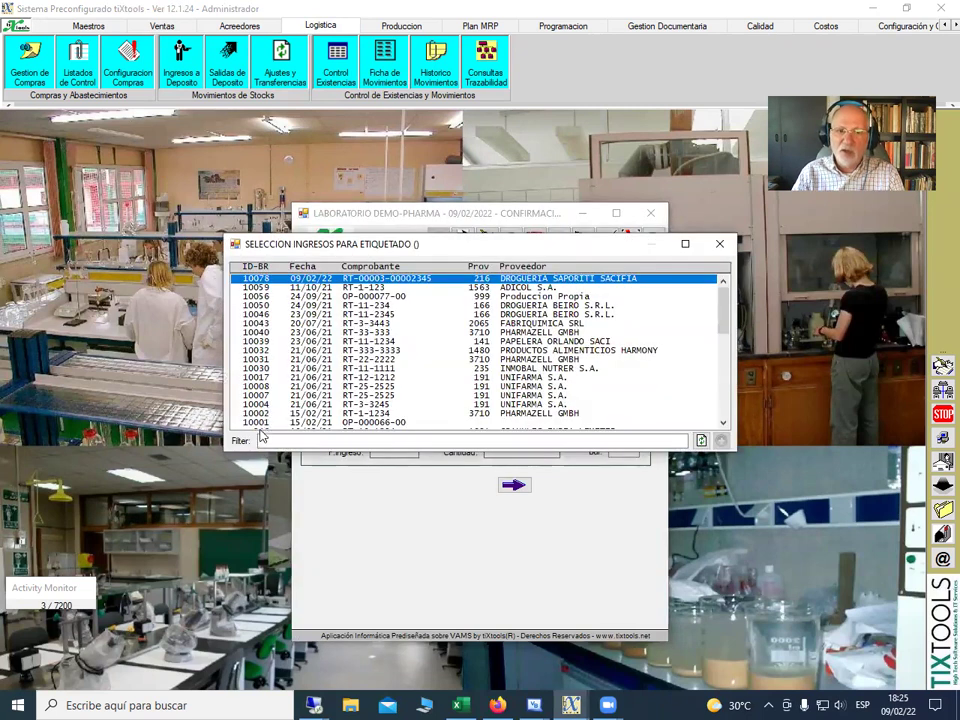
double_click(323, 280)
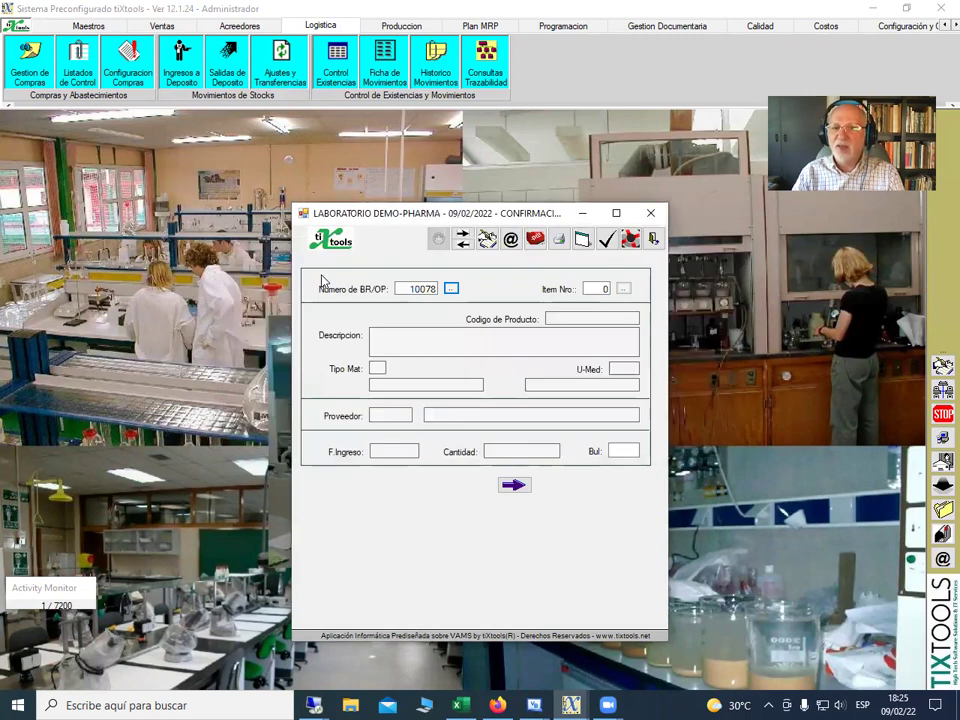
- Choose item 2 of the receipt, ALUMINIO IBU 400 PLUS x 208 mm, and save its package details for labelling
left_click(622, 289)
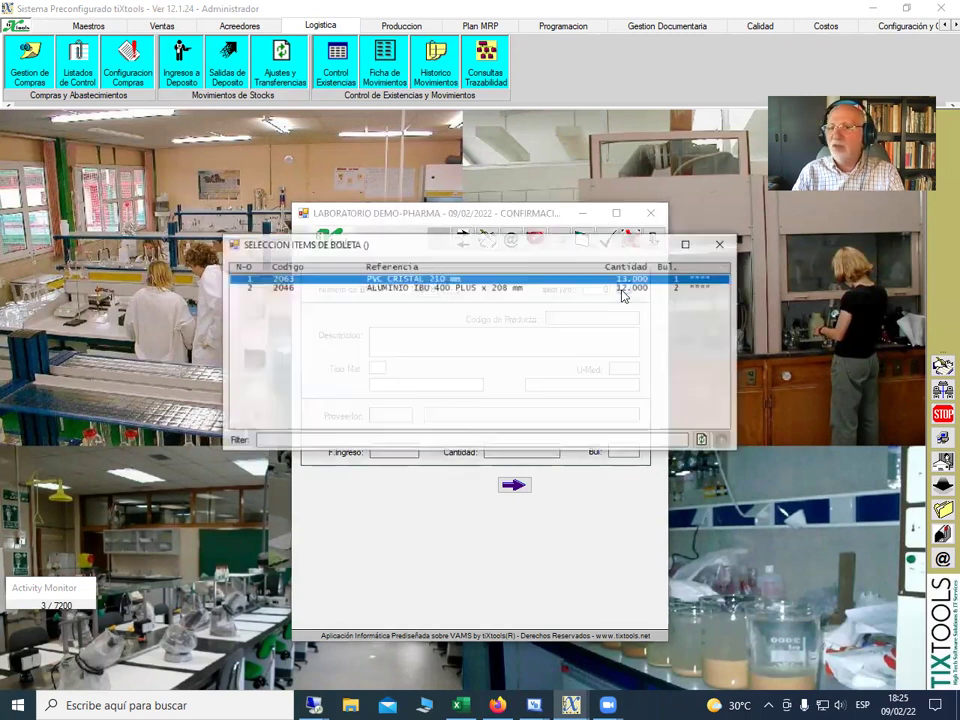
double_click(409, 287)
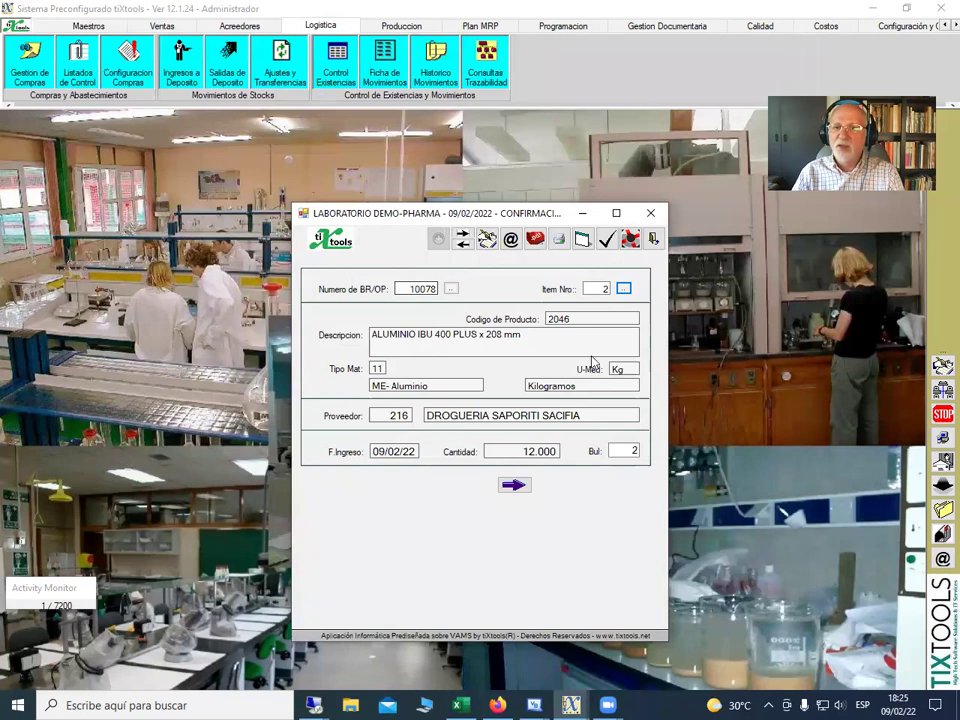
left_click(513, 485)
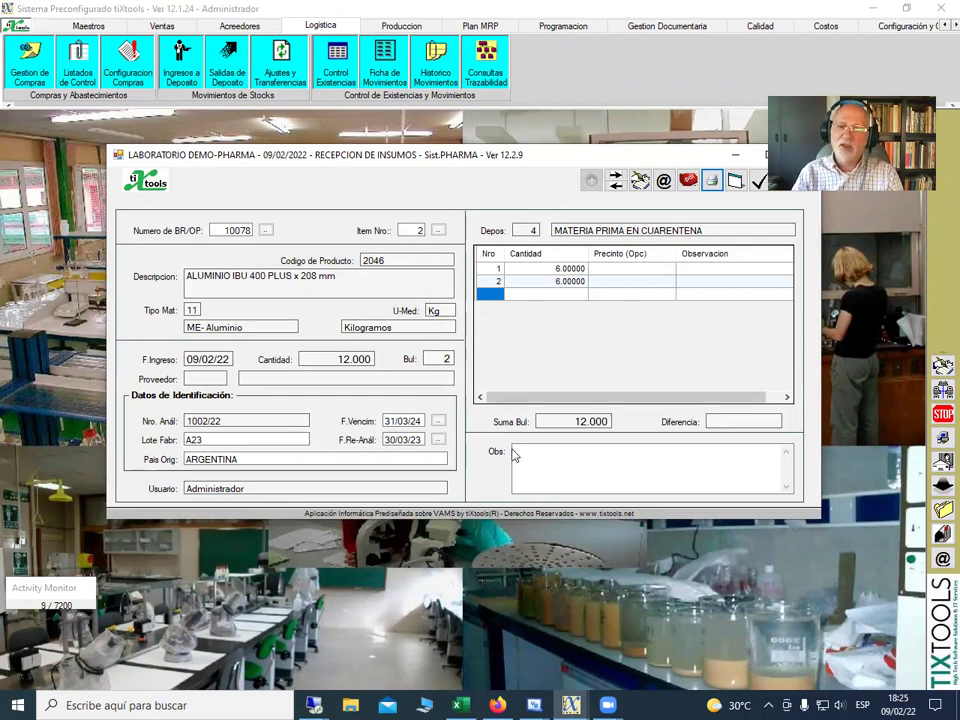
left_click(760, 184)
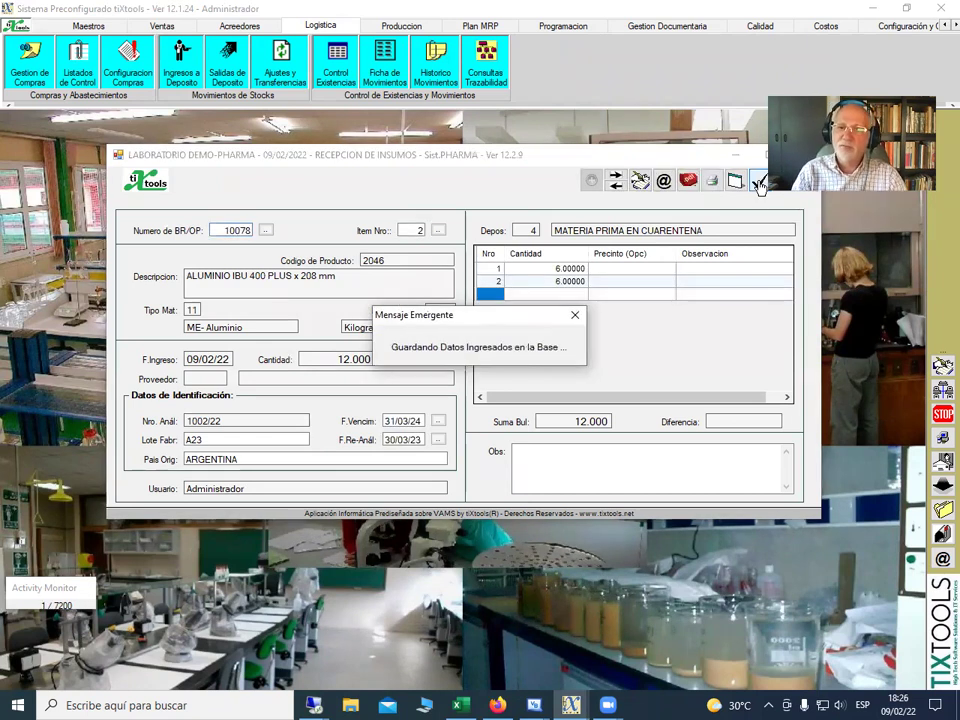